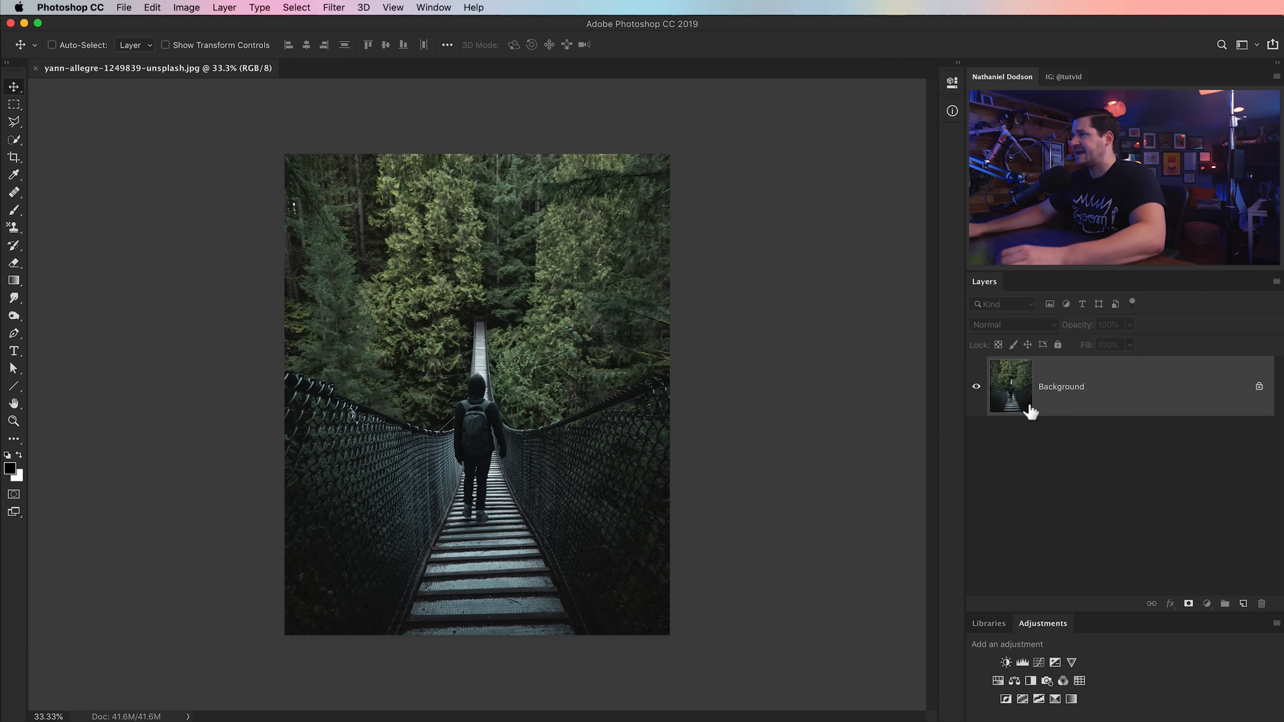
# Duplicate the Background layer and rename the copy "Blurred"
pyautogui.press('super+j')
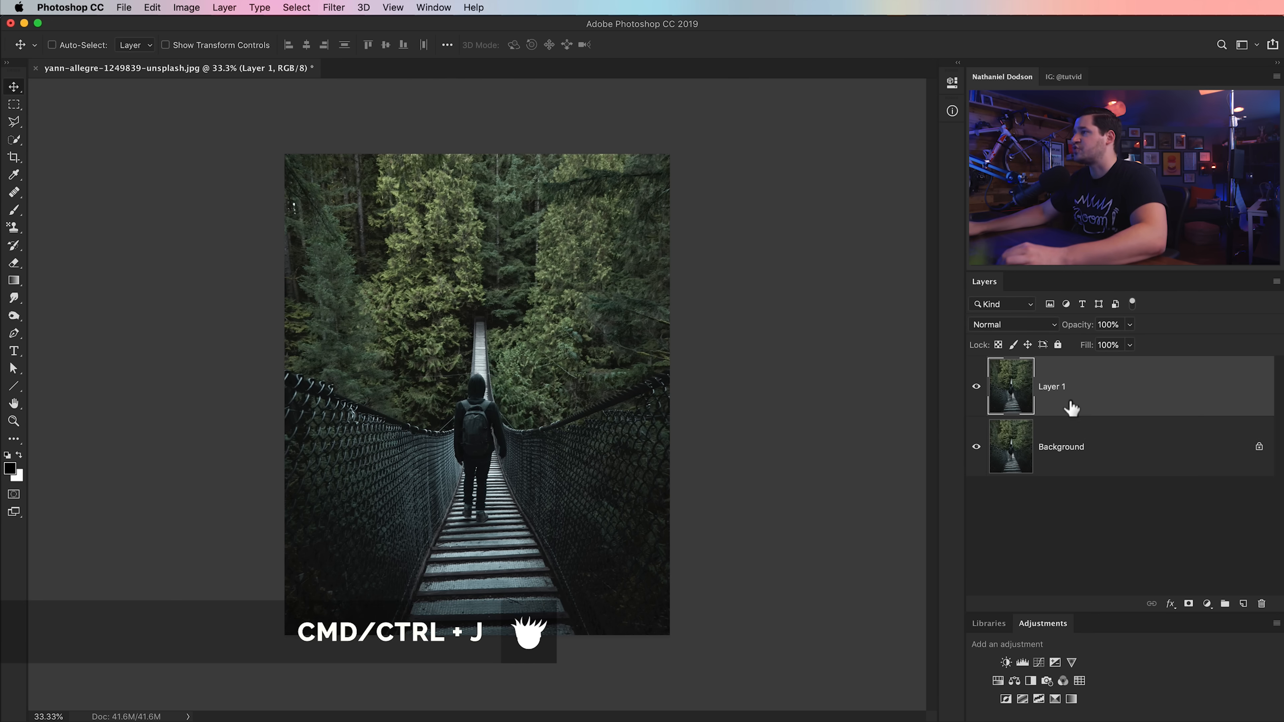
pyautogui.doubleClick(1055, 396)
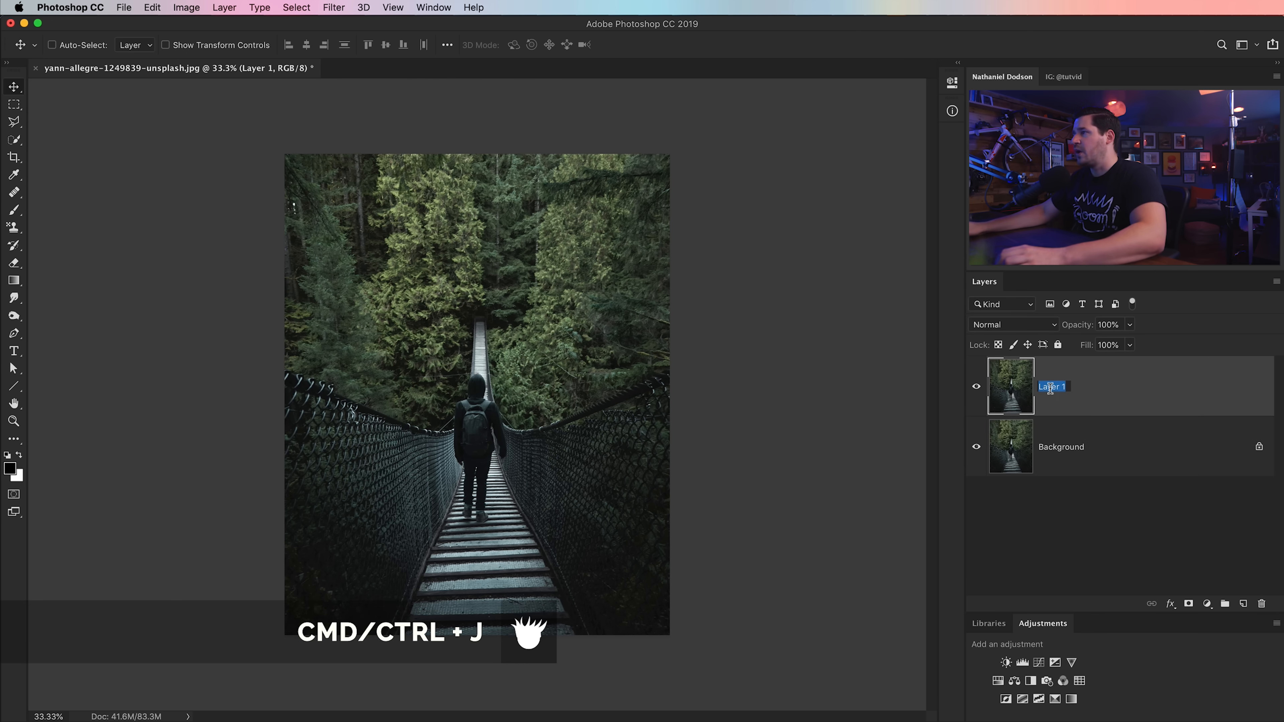
pyautogui.write('Blurred')
pyautogui.press('Return')
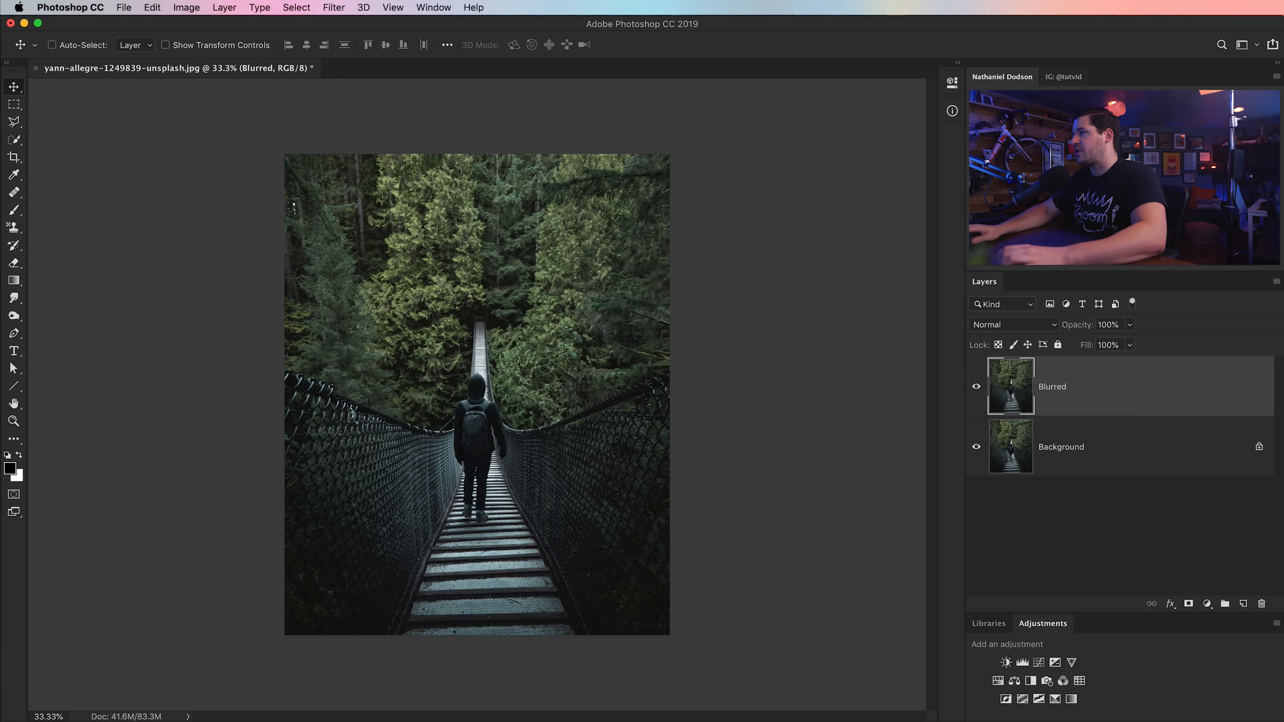
# Convert the Blurred layer to a smart object and apply a Gaussian Blur with a 35-pixel radius
pyautogui.rightClick(1076, 391)
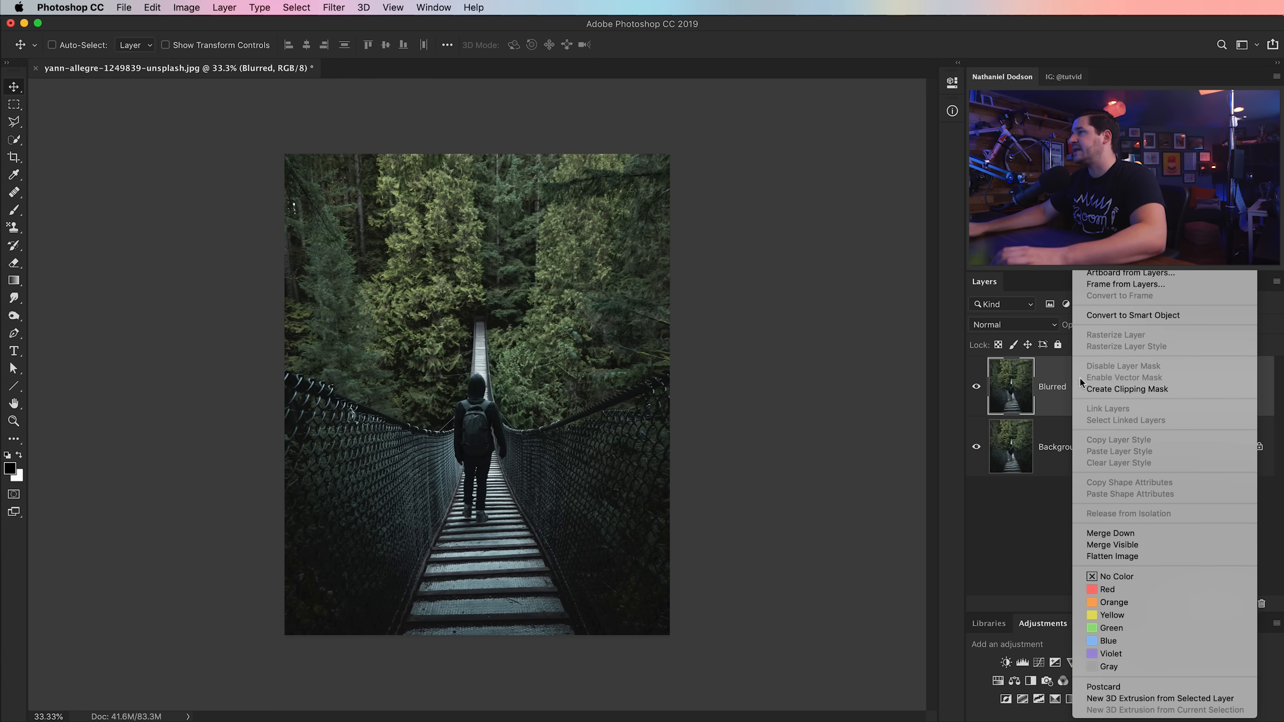
pyautogui.click(1188, 316)
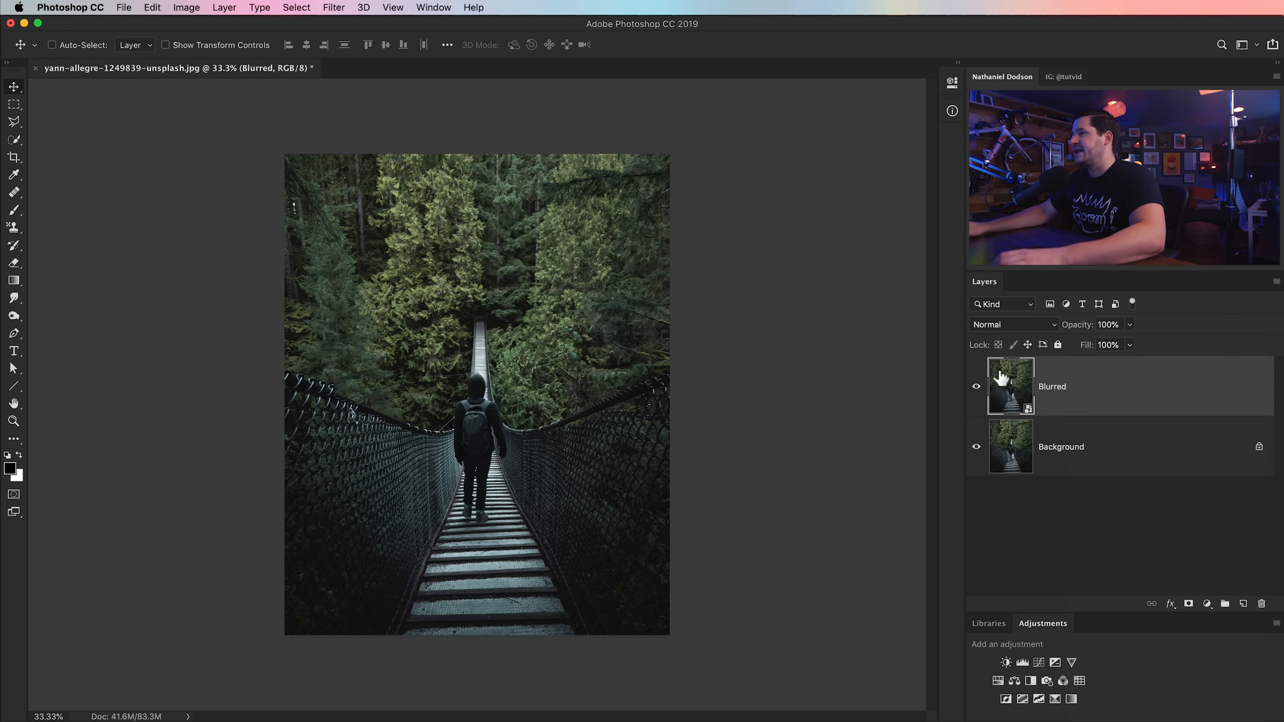
pyautogui.click(335, 8)
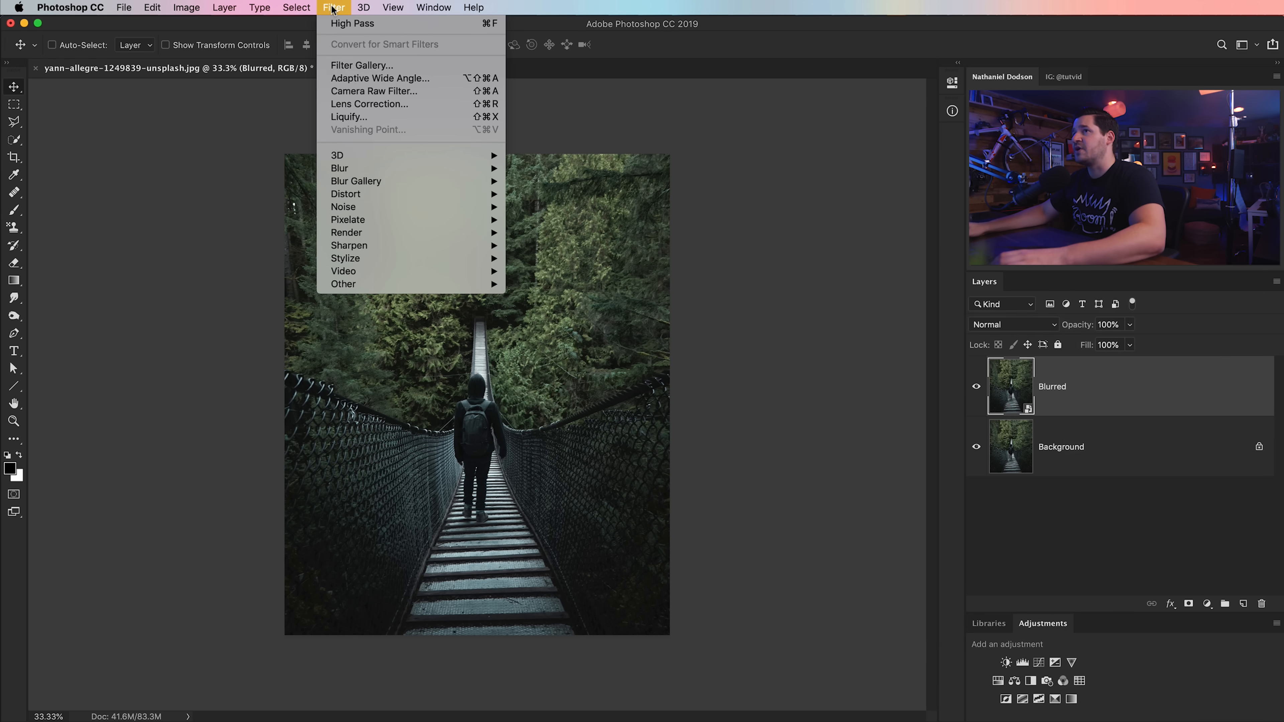
pyautogui.moveTo(381, 170)
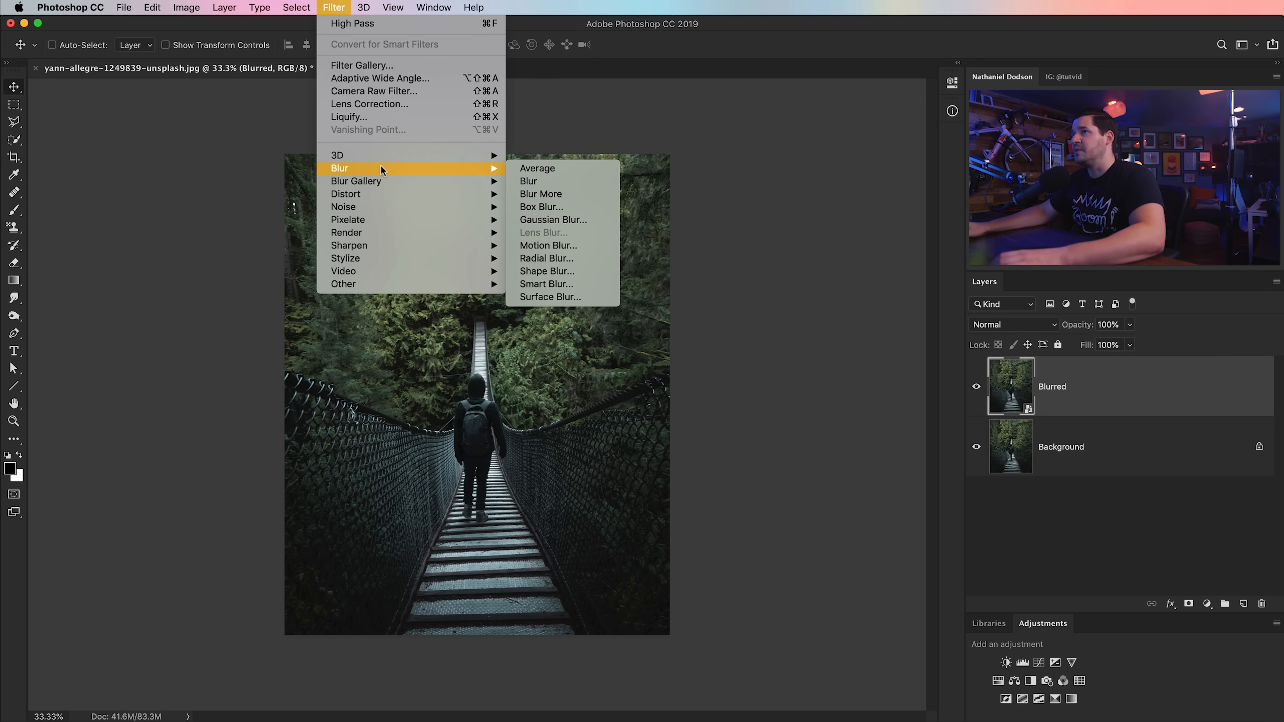
pyautogui.click(591, 219)
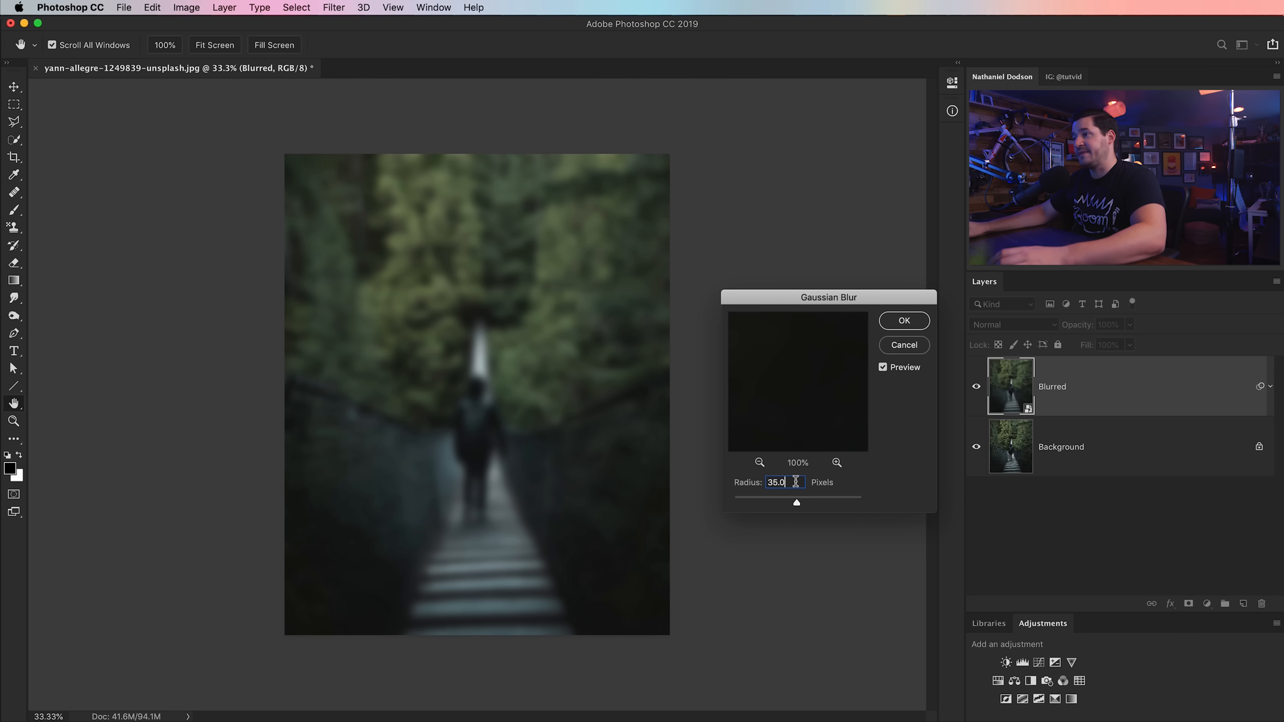
pyautogui.write('35')
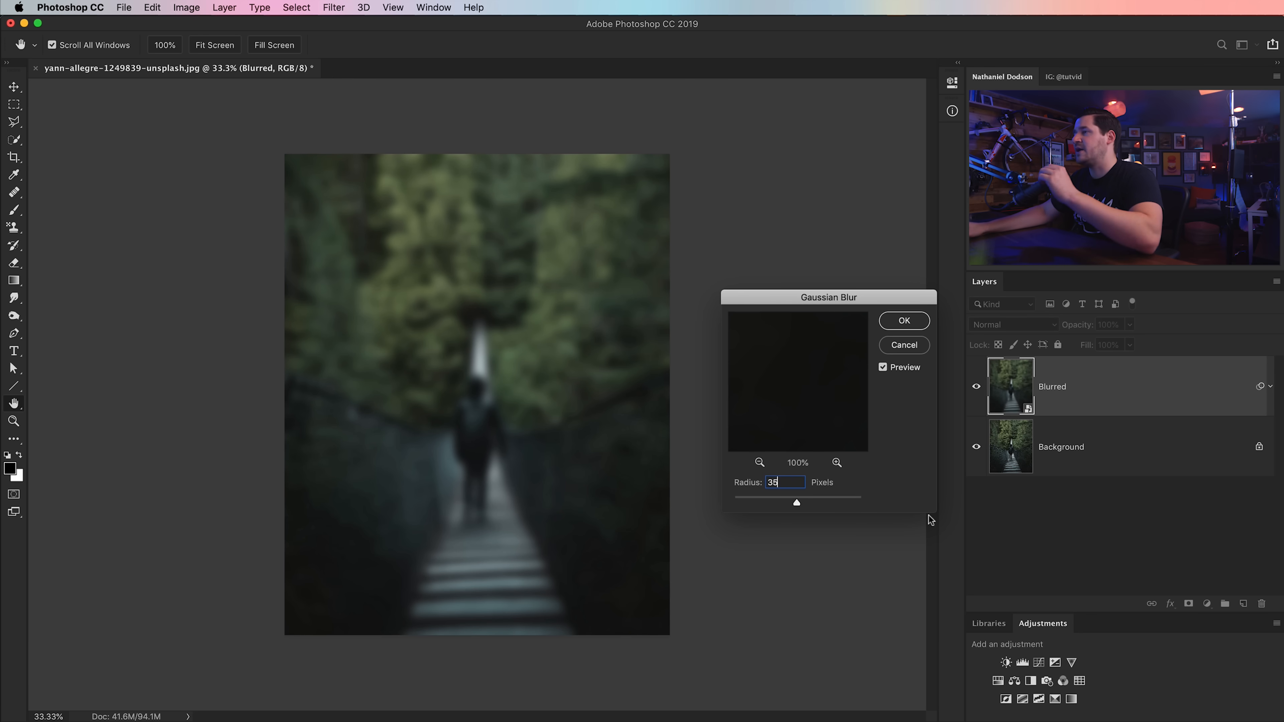
pyautogui.click(905, 321)
pyautogui.press('v')
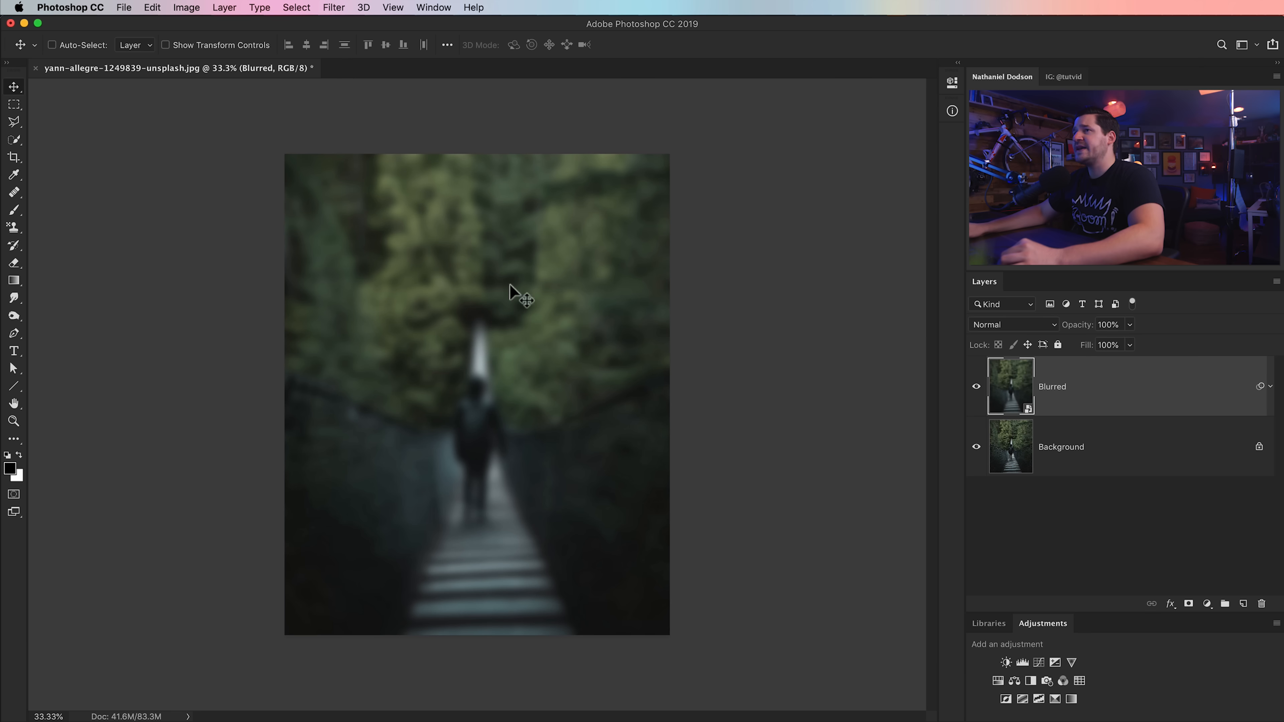
# Open the photo of the hand holding a blank photo frame from the Images library as its own document
pyautogui.click(1000, 625)
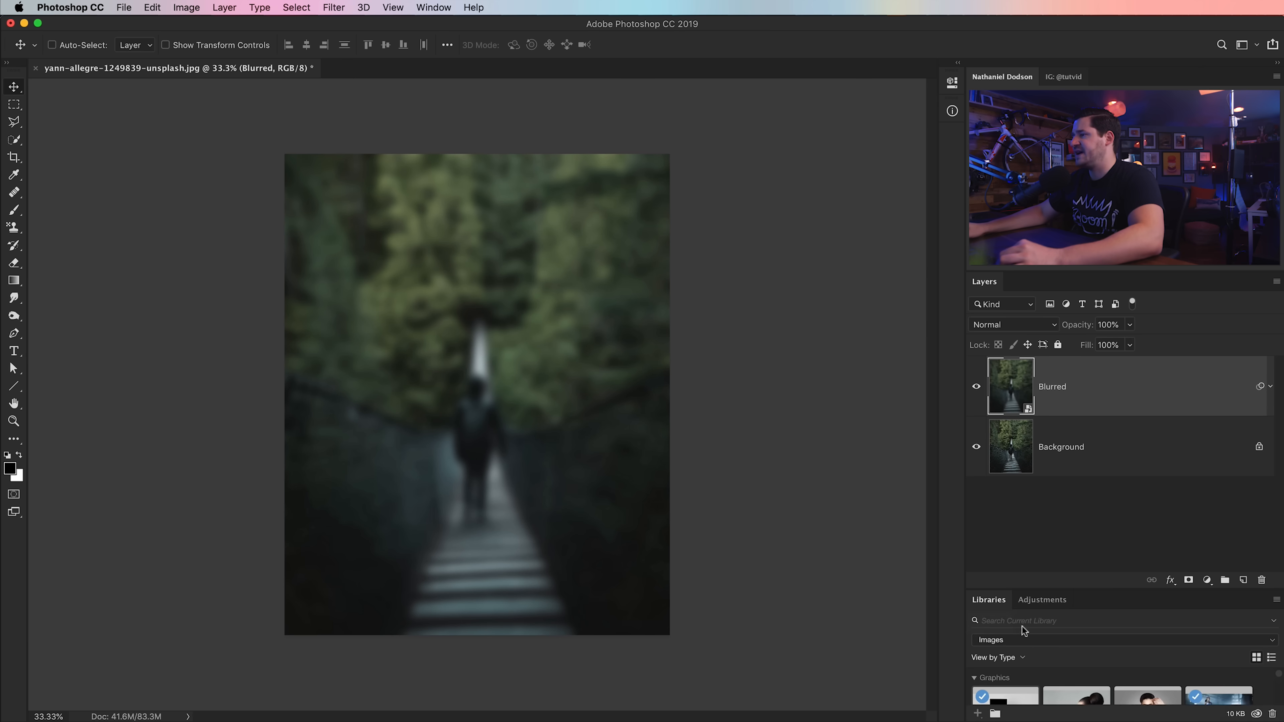
pyautogui.scroll(-3, 1033, 673)
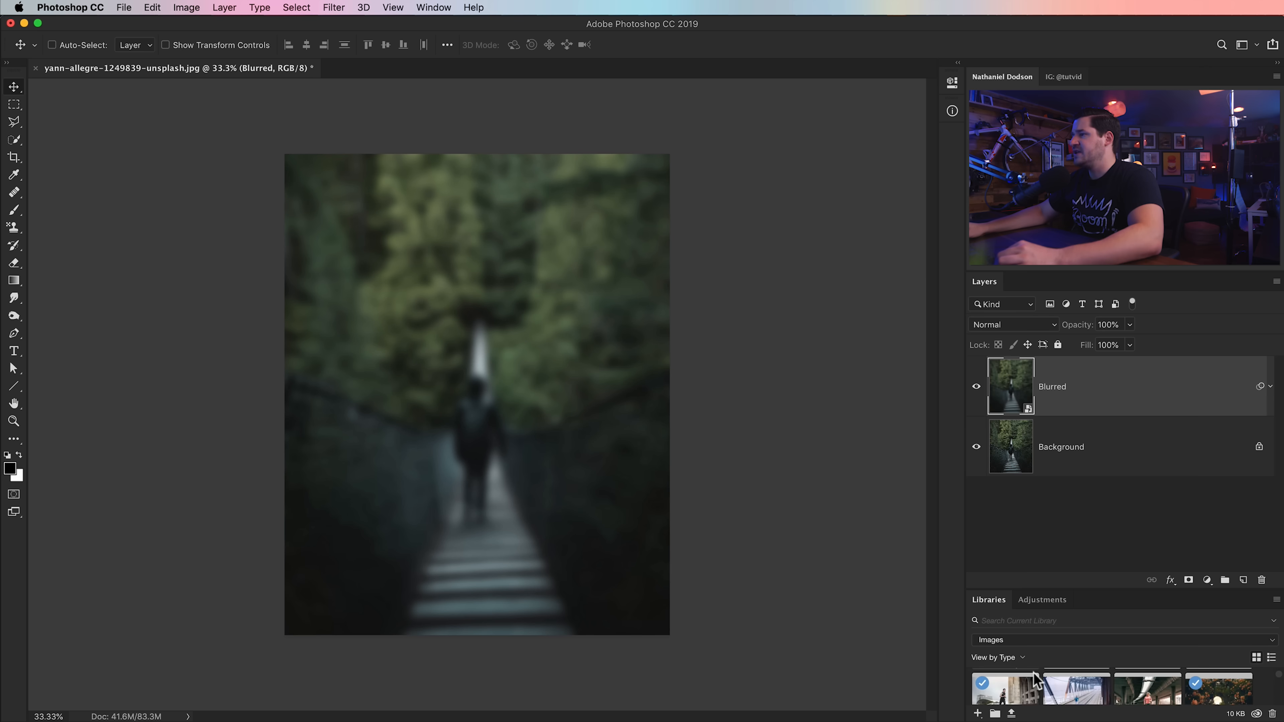
pyautogui.scroll(1, 1033, 673)
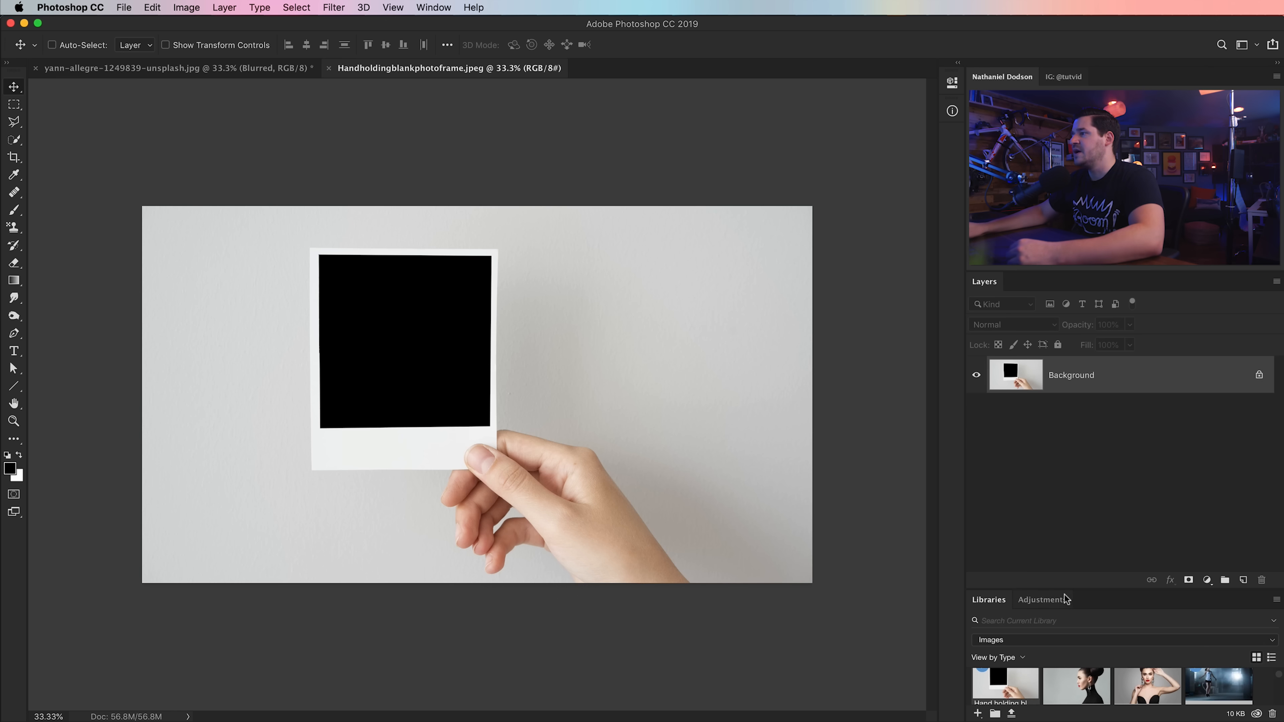
pyautogui.click(1051, 599)
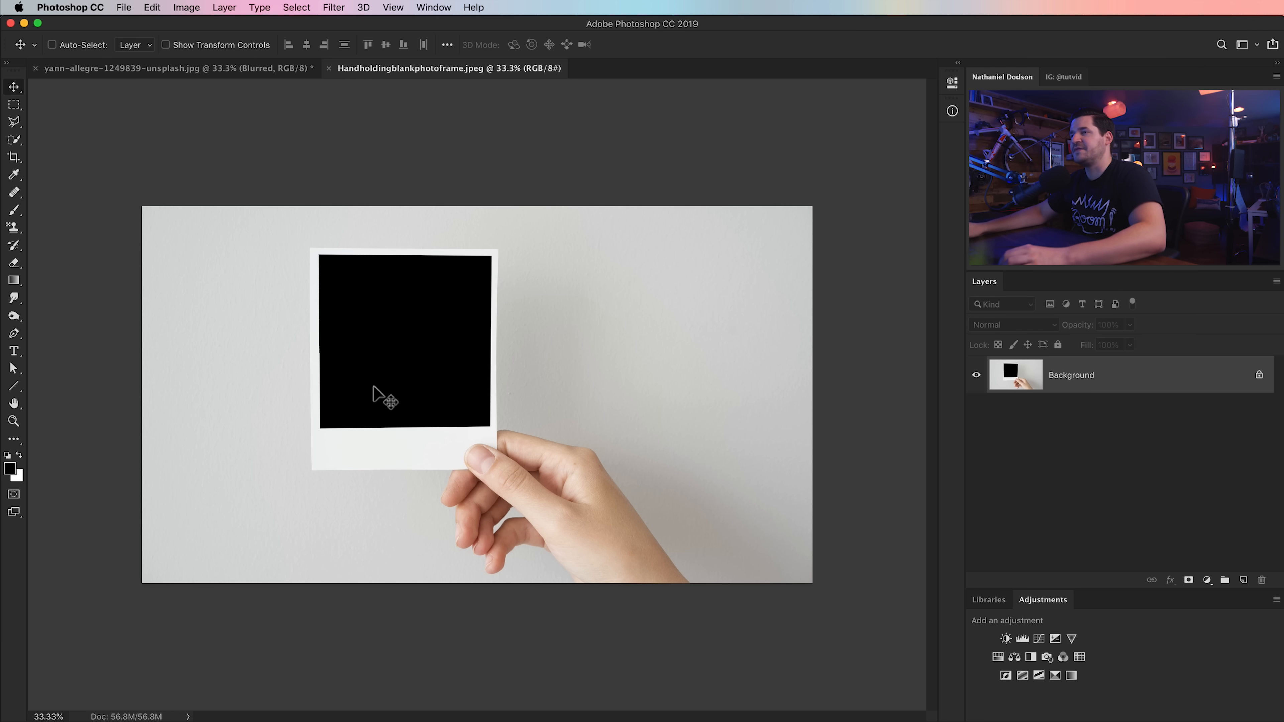
# Select the outer edge of the instant photo frame with the Polygonal Lasso, using a 1 px feather and cutting straight across the thumb
pyautogui.press('z')
pyautogui.click(424, 405)
pyautogui.click(413, 396)
pyautogui.moveTo(410, 373); pyautogui.dragTo(559, 426)
pyautogui.click(15, 125)
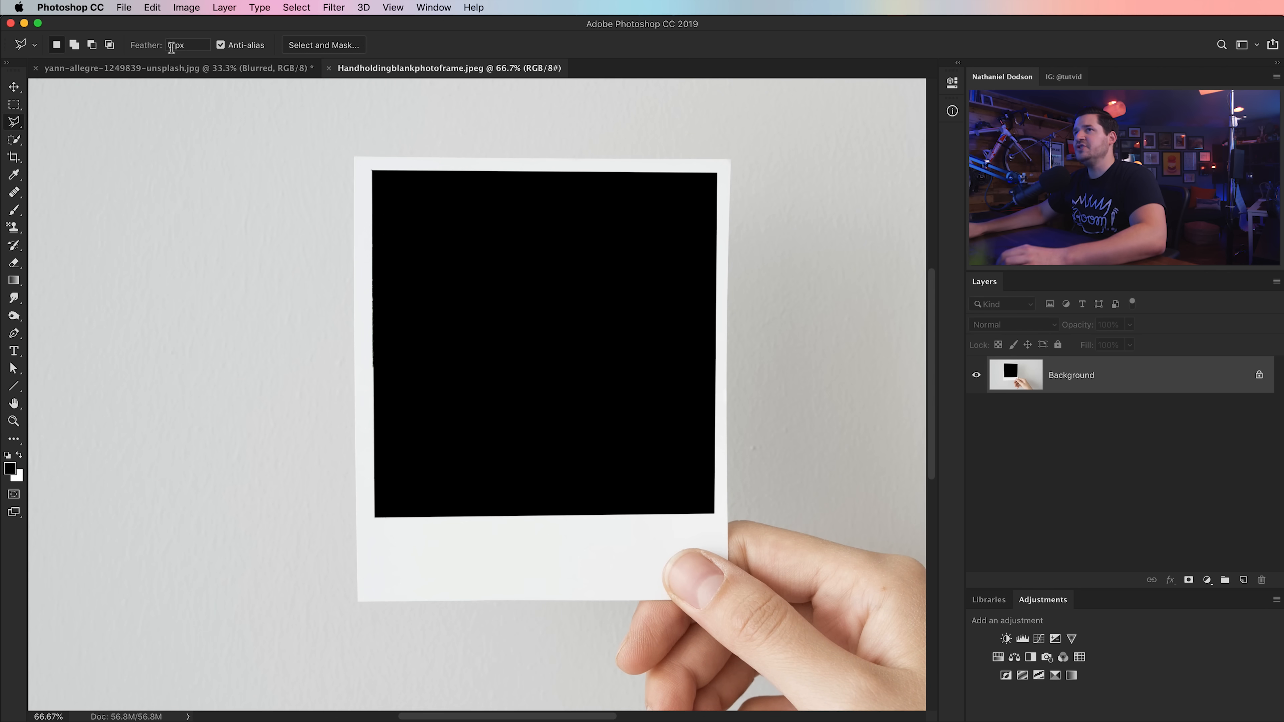
pyautogui.write('1')
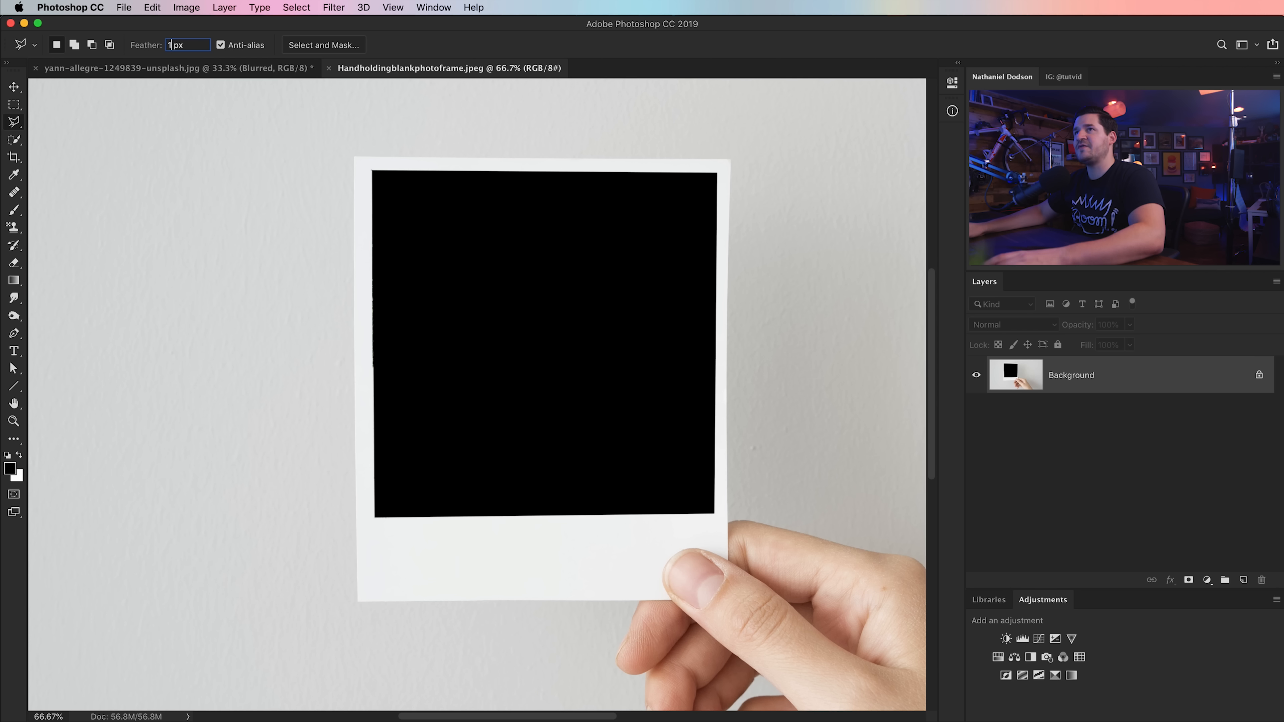
pyautogui.click(354, 158)
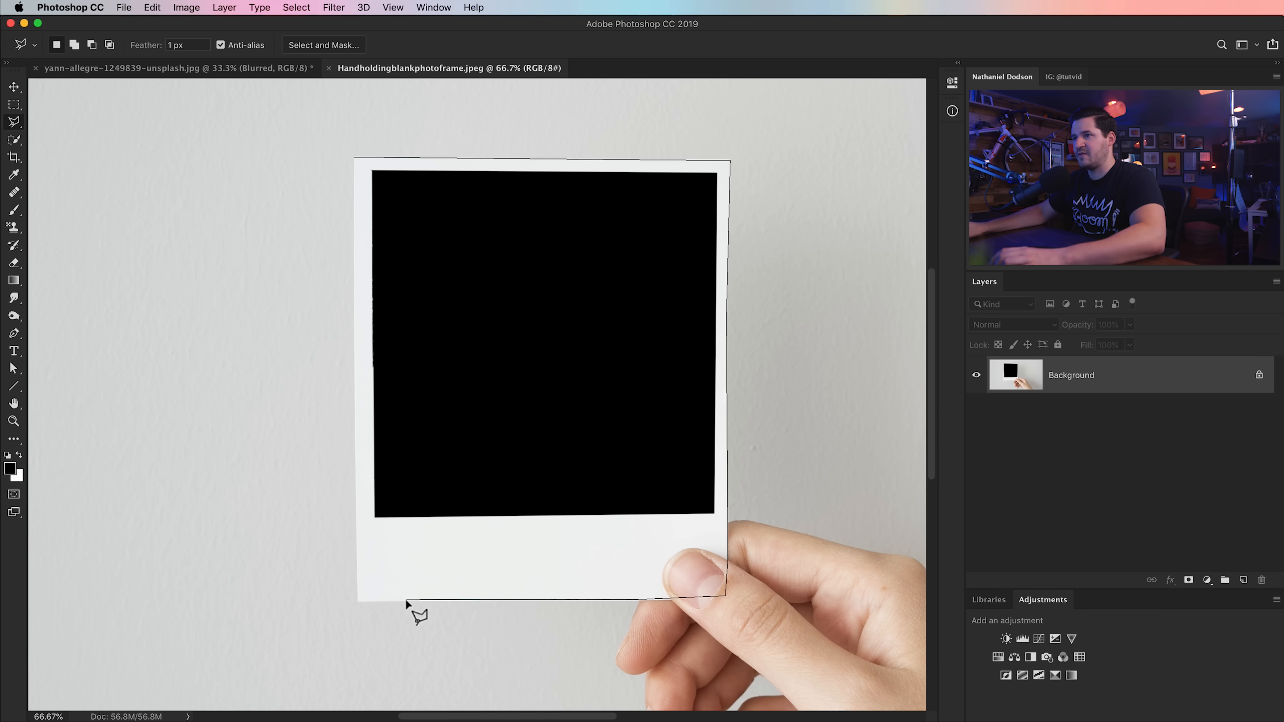
pyautogui.click(358, 601)
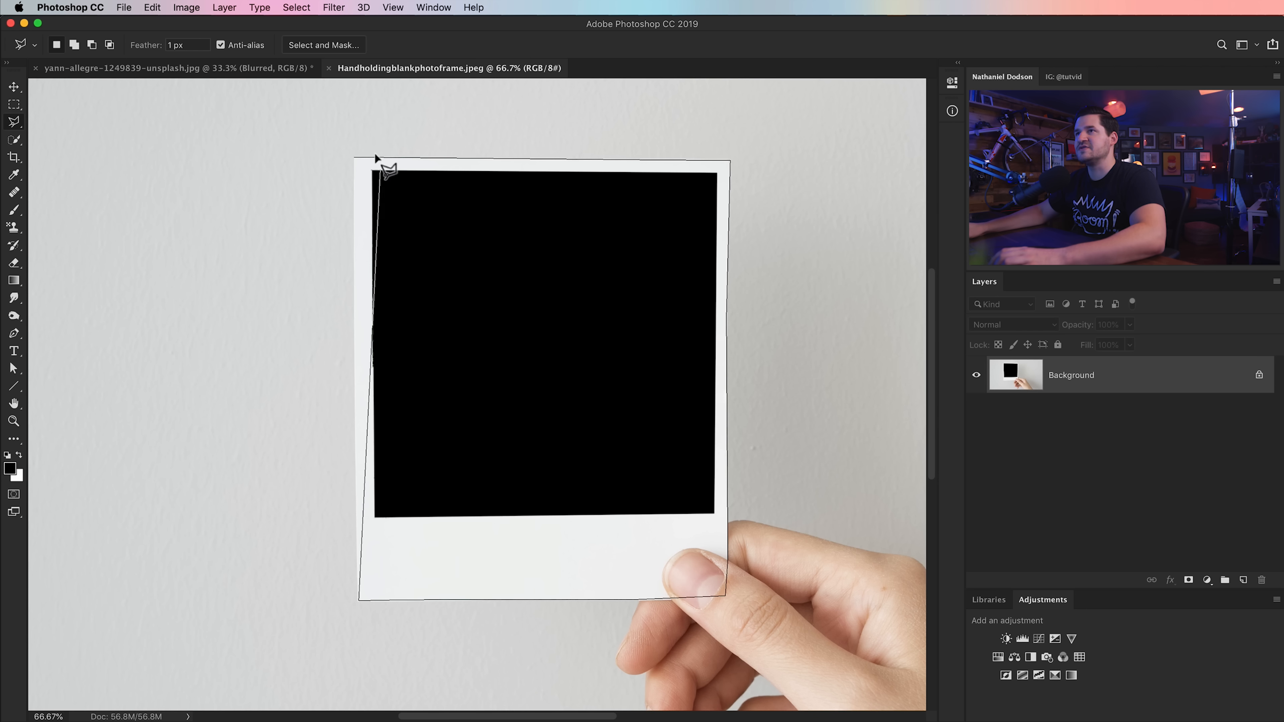
pyautogui.click(356, 161)
# Add the fingers, thumb and whole hand down to the wrist to the frame selection with the Quick Selection tool
pyautogui.moveTo(619, 477)
pyautogui.mouseDown()
pyautogui.moveTo(512, 387)
pyautogui.moveTo(446, 373)
pyautogui.moveTo(424, 445)
pyautogui.mouseUp()
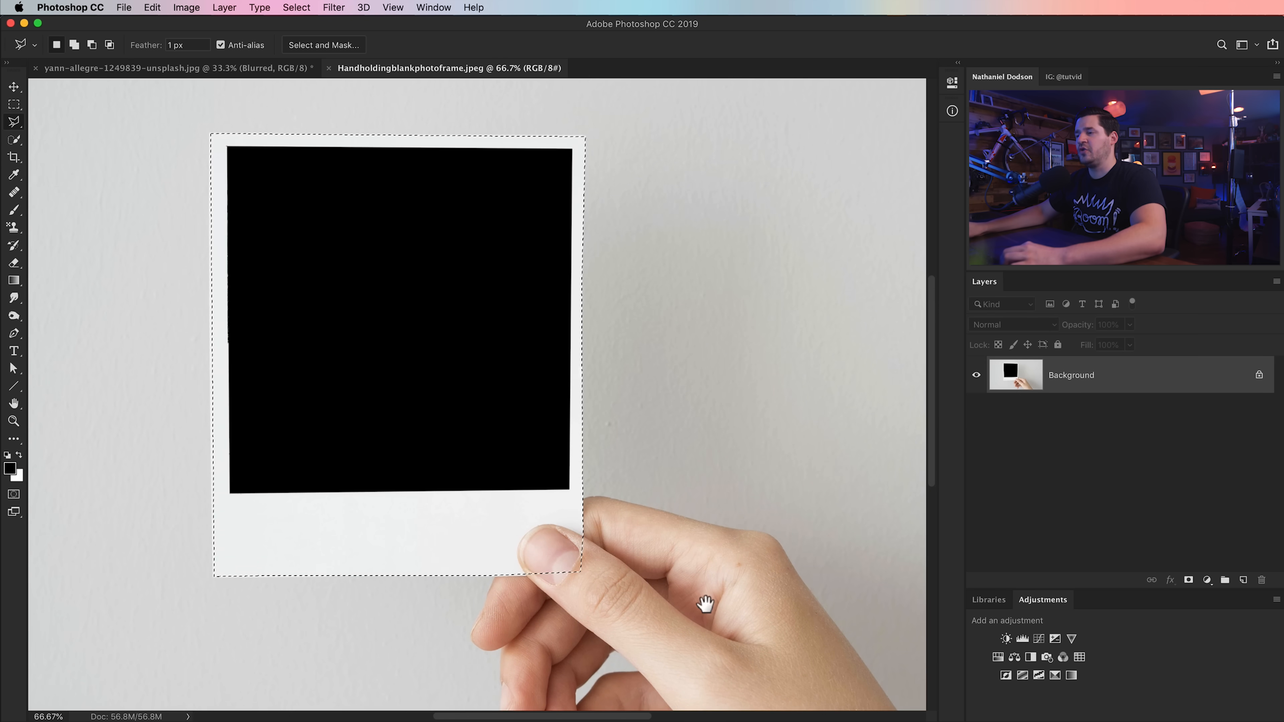
pyautogui.moveTo(702, 602); pyautogui.dragTo(530, 419)
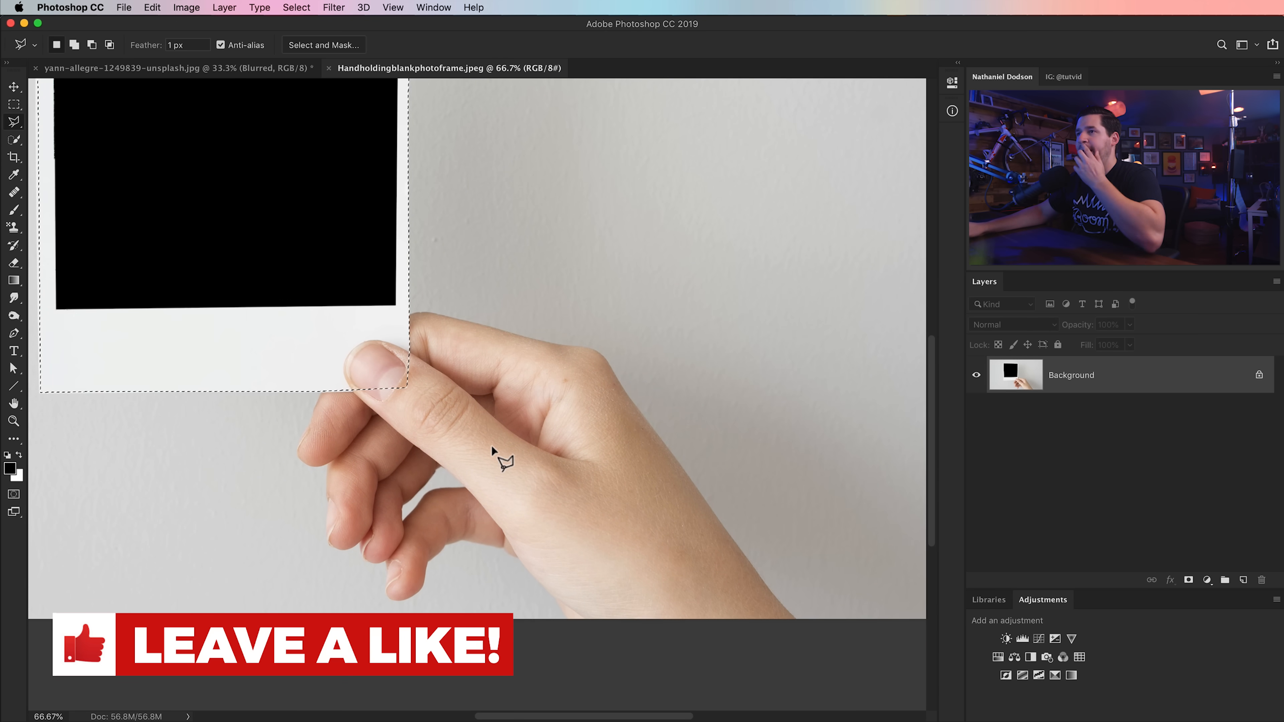
pyautogui.click(14, 142)
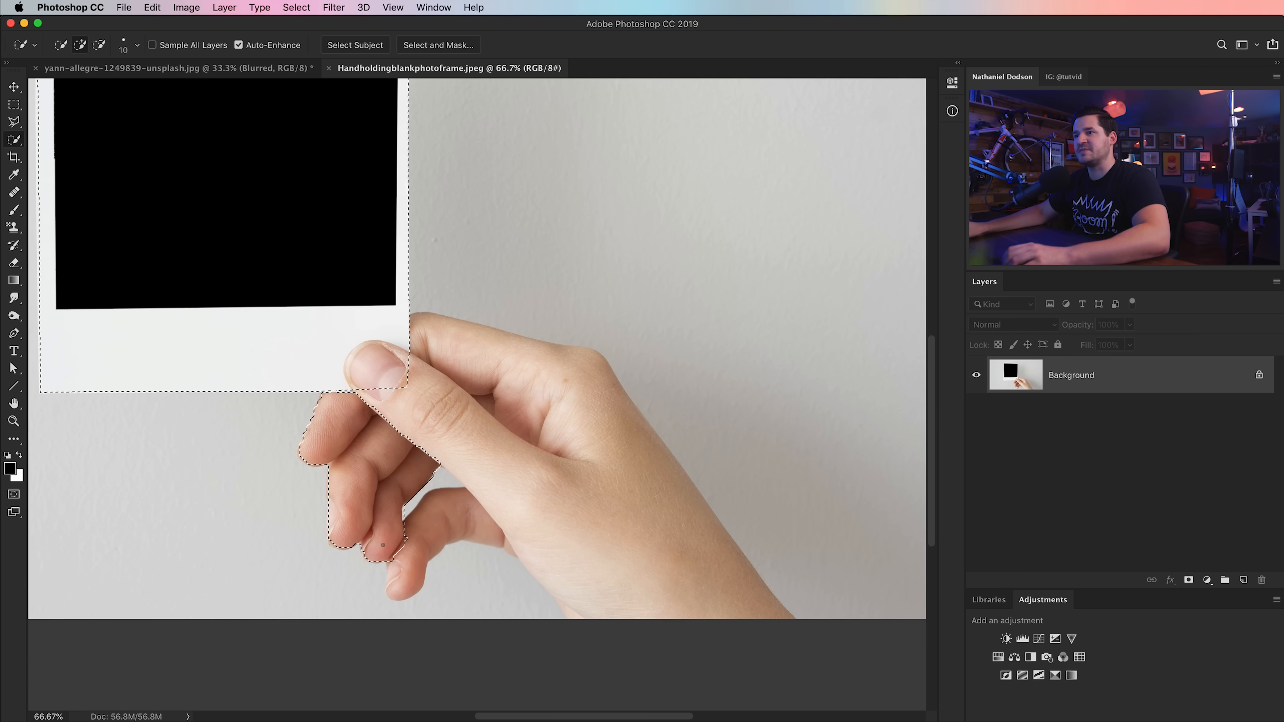
pyautogui.moveTo(473, 509)
pyautogui.mouseDown()
pyautogui.moveTo(483, 428)
pyautogui.moveTo(426, 412)
pyautogui.mouseUp()
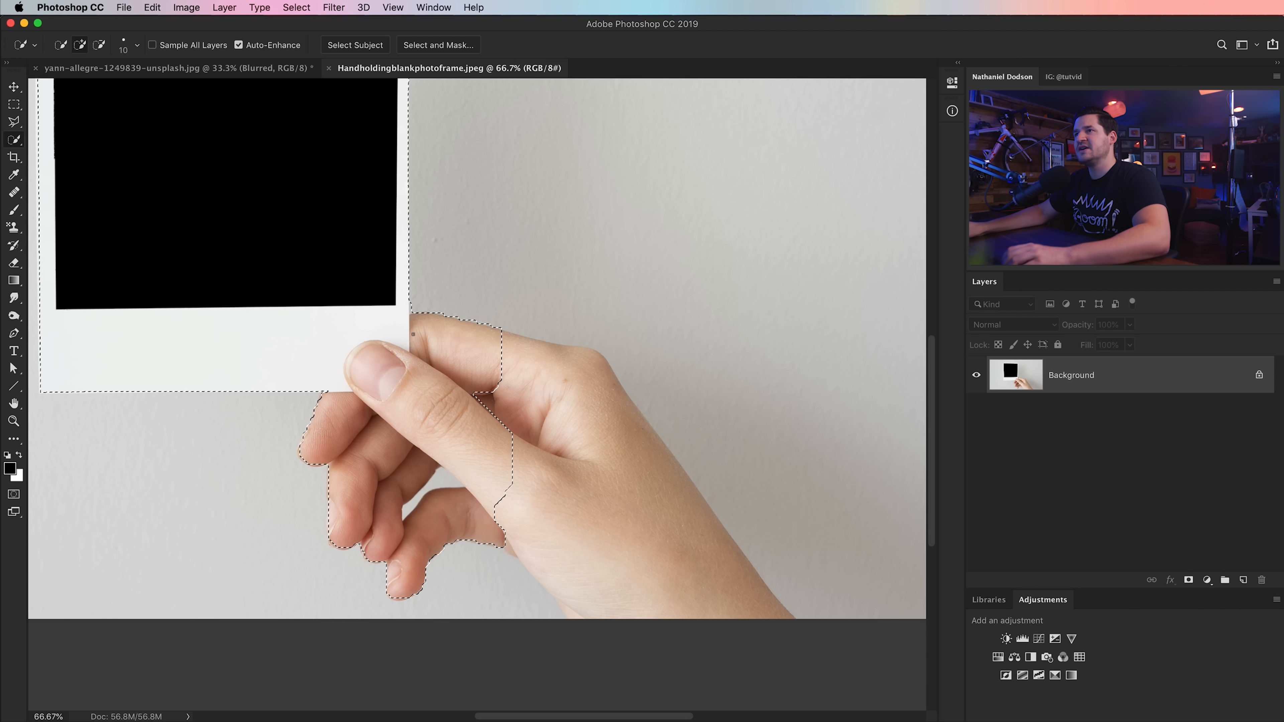
pyautogui.moveTo(467, 352); pyautogui.dragTo(662, 528)
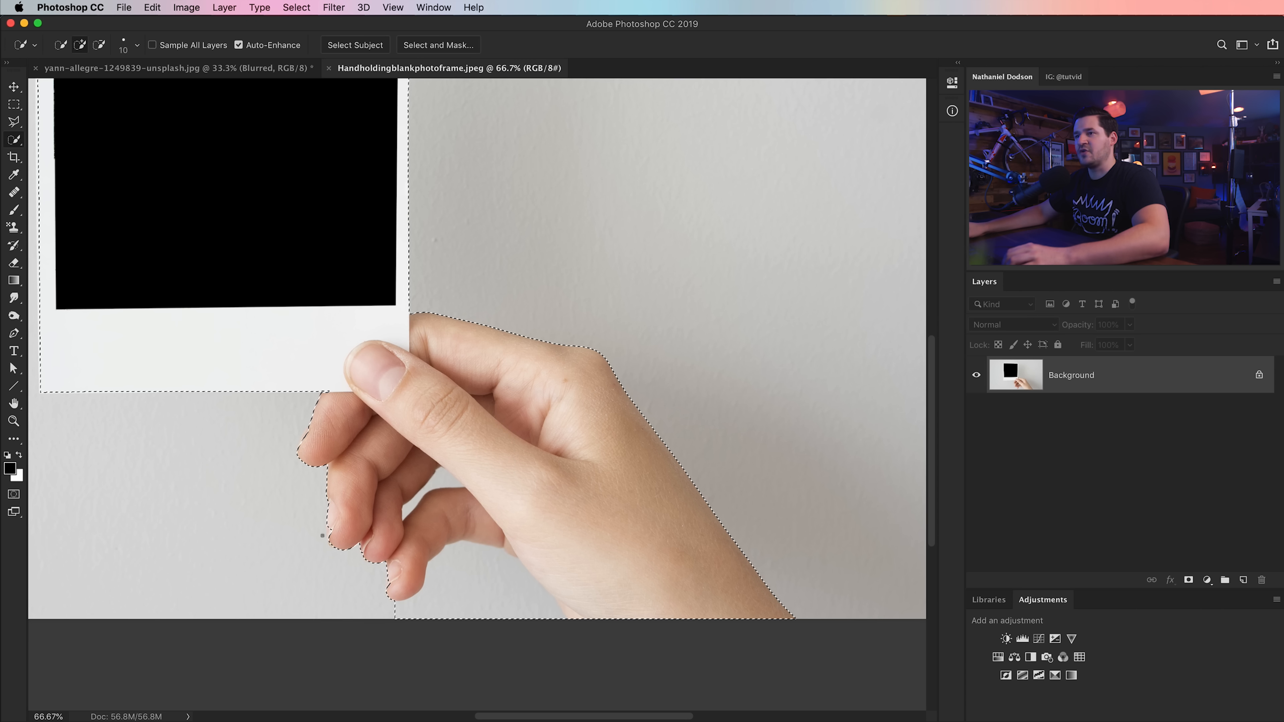
# Add the missed fingernail edges on the lower fingertips to the selection with the Lasso tool, using a 1 px feather
pyautogui.press('z')
pyautogui.click(399, 561)
pyautogui.click(399, 561)
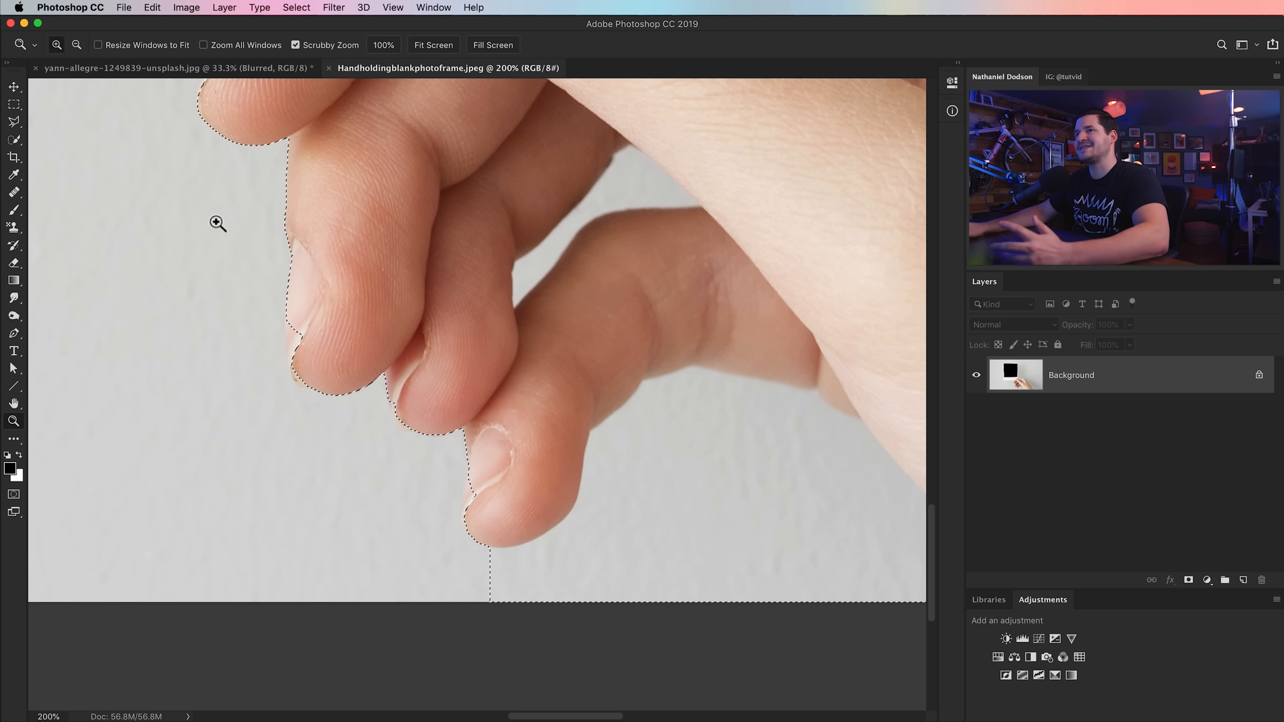
pyautogui.click(14, 122)
pyautogui.click(71, 121)
pyautogui.doubleClick(172, 45)
pyautogui.write('1')
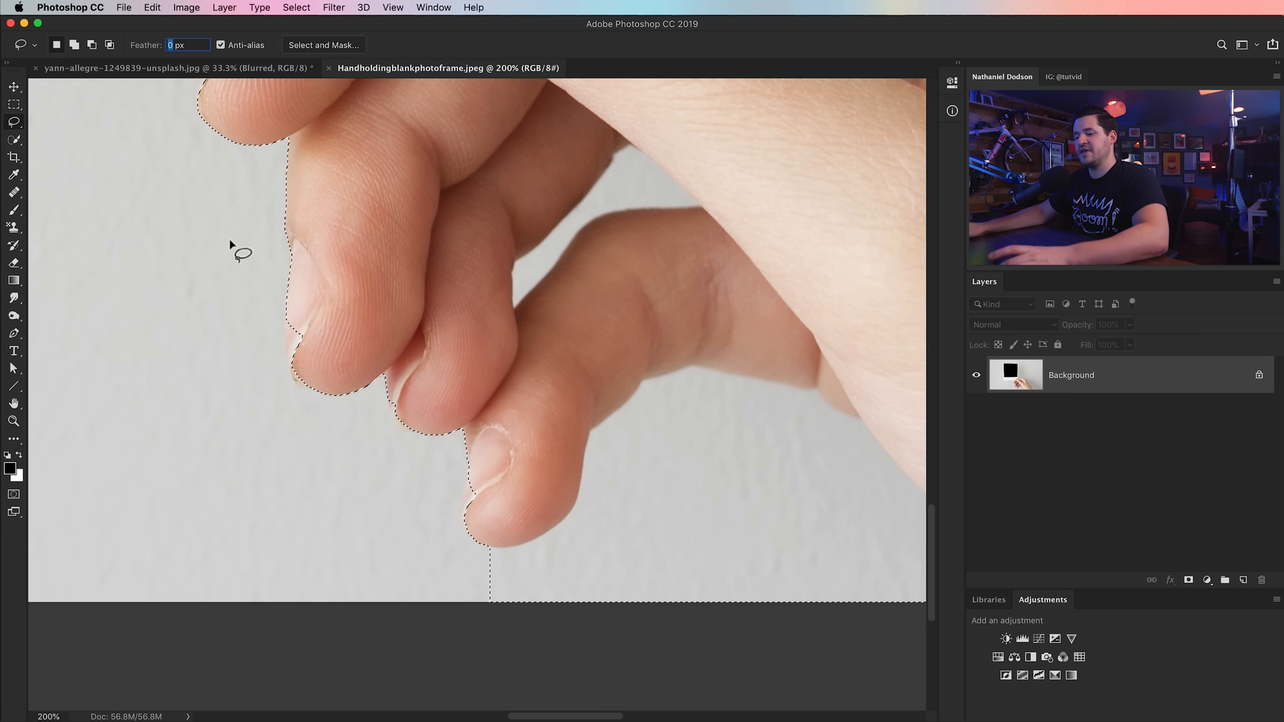
pyautogui.press('Return')
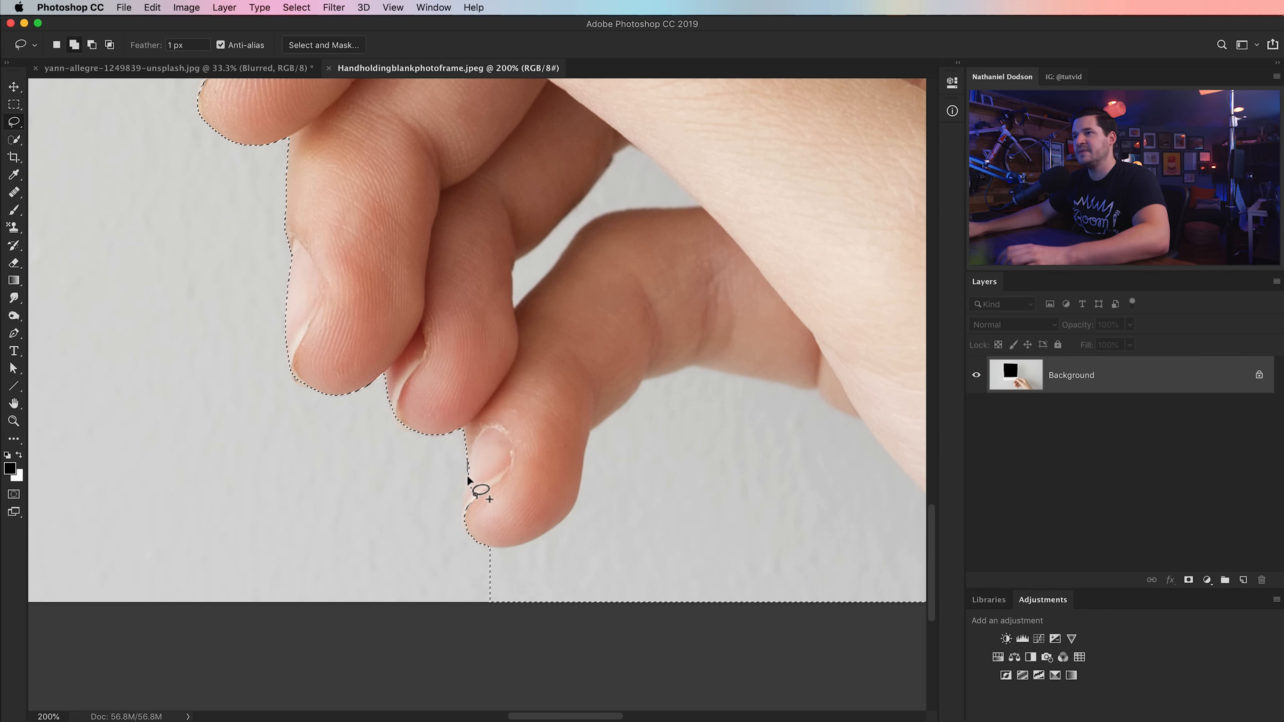
pyautogui.moveTo(509, 474); pyautogui.dragTo(501, 454)
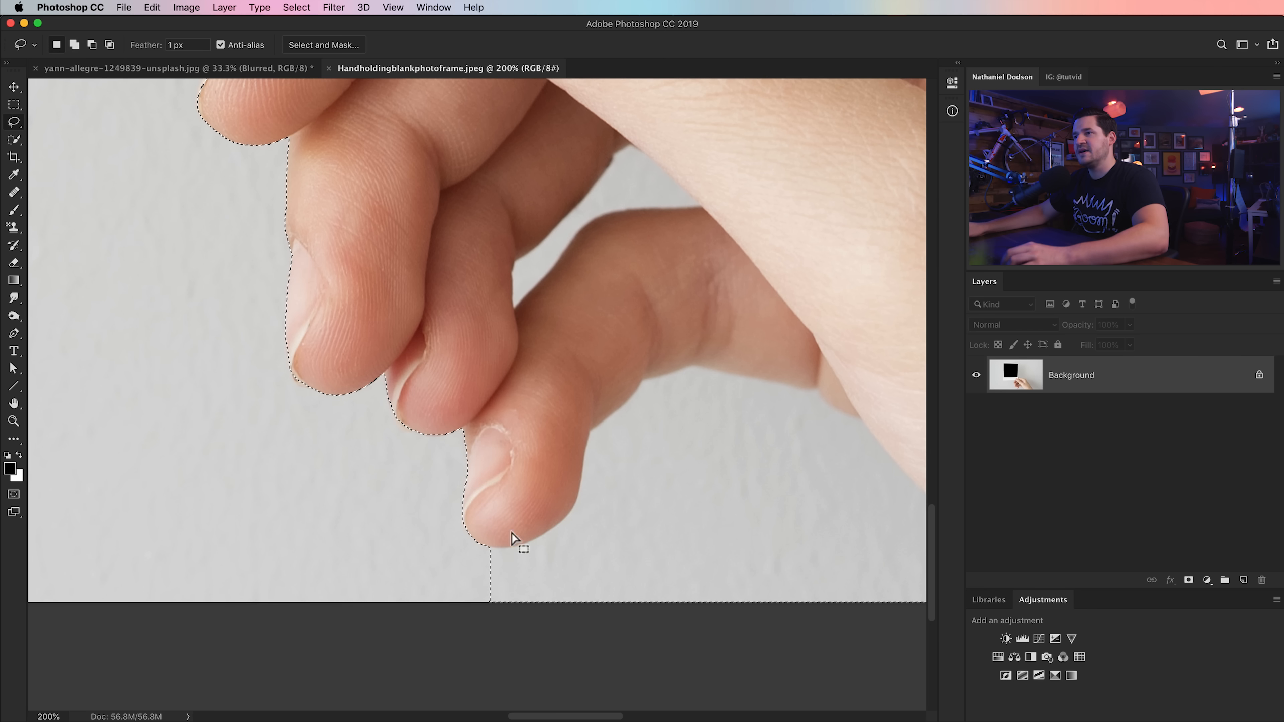
# Subtract the wall area beneath the little finger and palm from the selection with the Quick Selection tool
pyautogui.moveTo(647, 349)
pyautogui.mouseDown()
pyautogui.moveTo(429, 397)
pyautogui.moveTo(355, 377)
pyautogui.mouseUp()
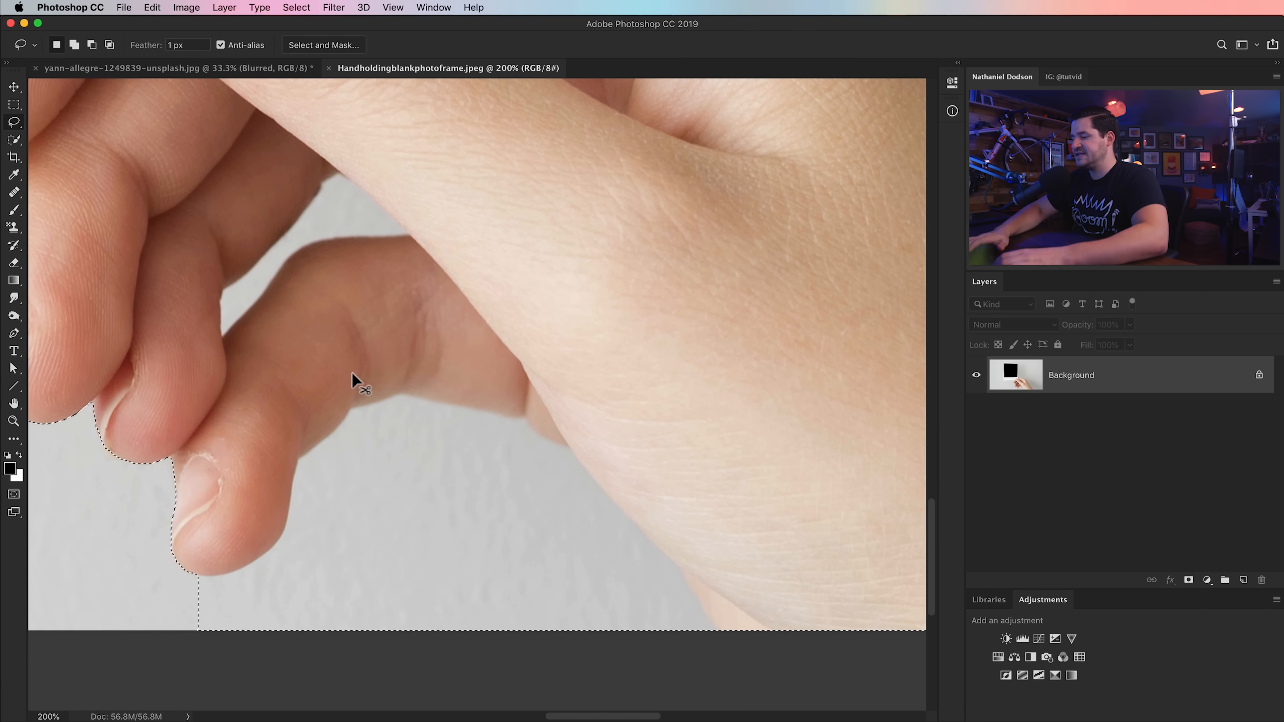
pyautogui.press('super+minus')
pyautogui.press('super+minus')
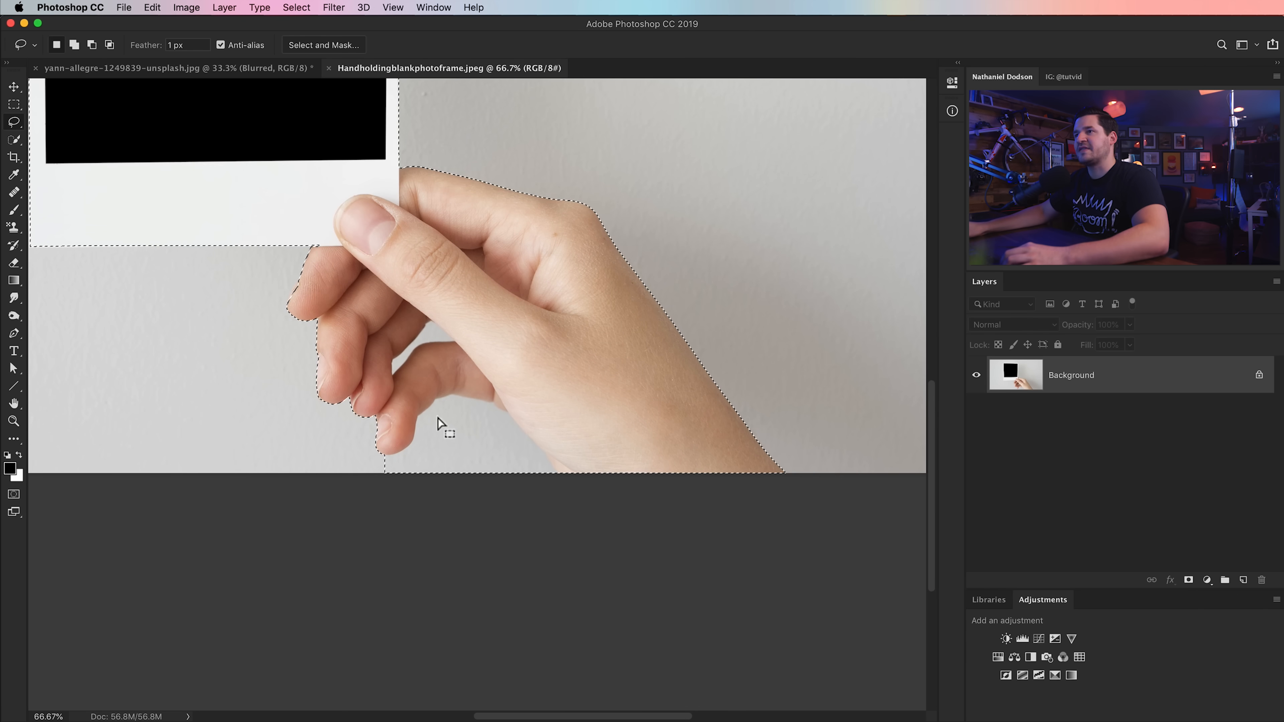
pyautogui.scroll(5, 511, 440)
pyautogui.hscroll(-3, 510, 440)
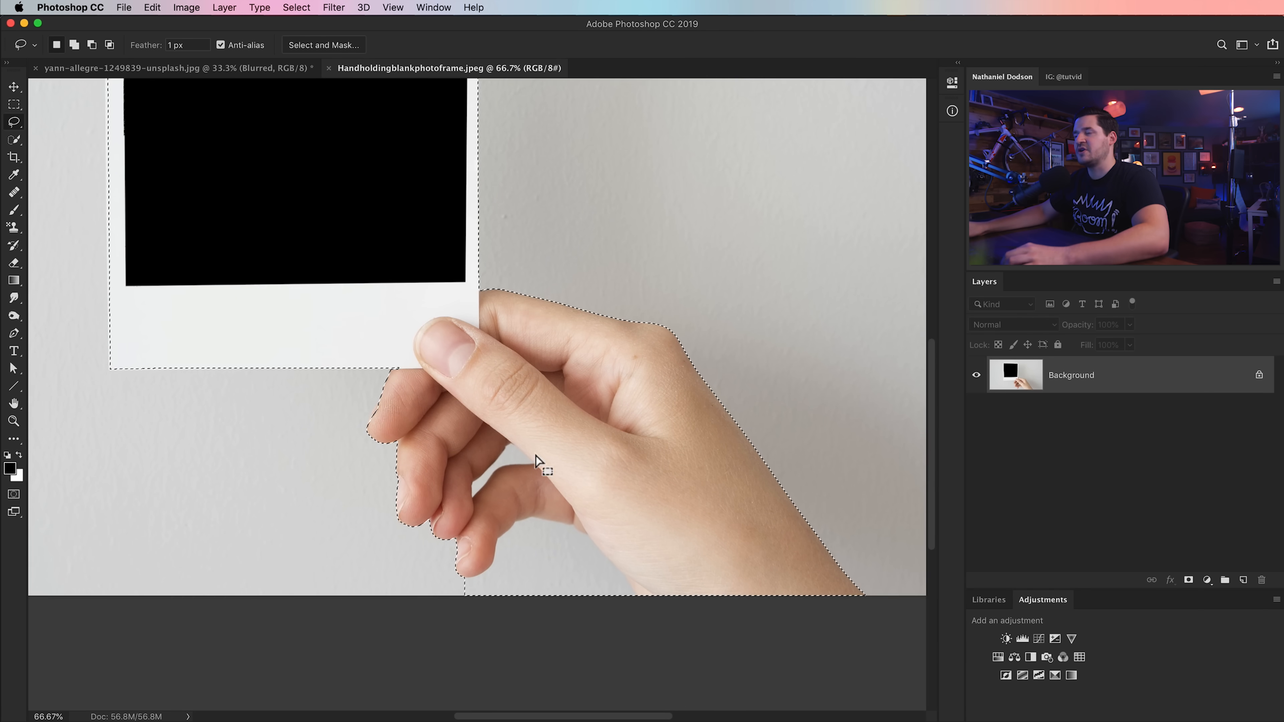
pyautogui.press('z')
pyautogui.click(525, 576)
pyautogui.moveTo(558, 535); pyautogui.dragTo(458, 450)
pyautogui.click(497, 440)
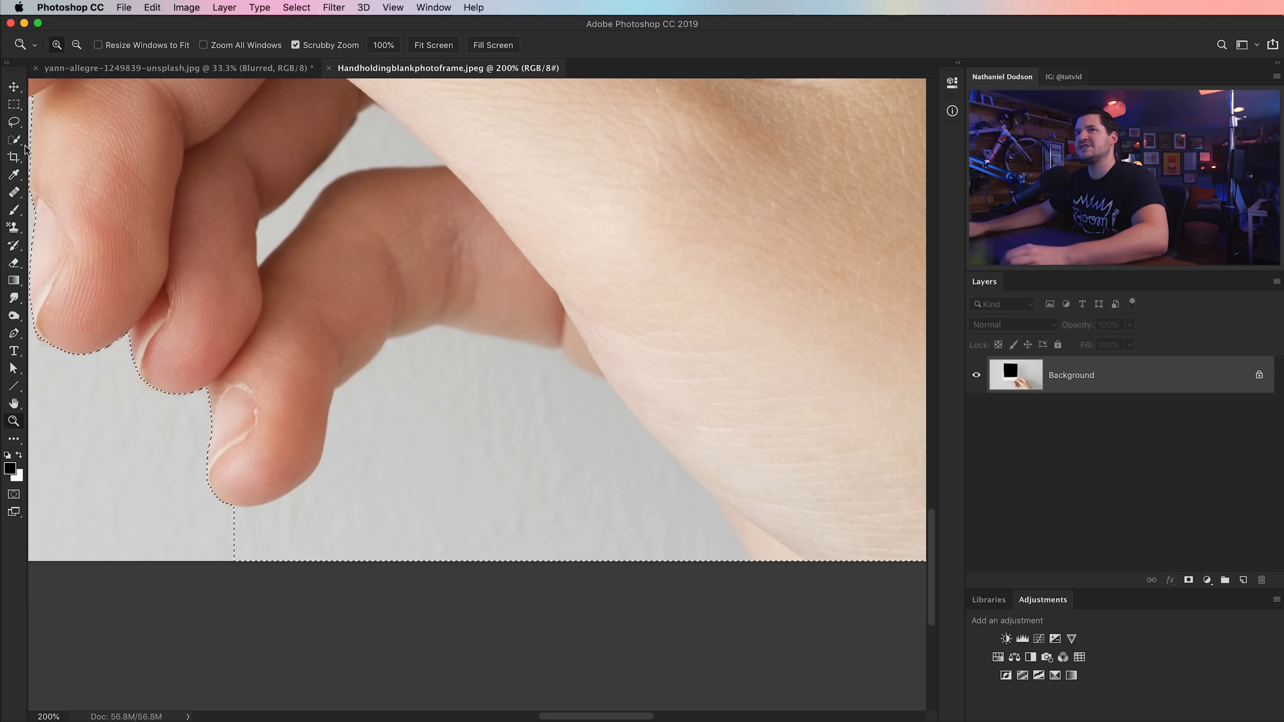
pyautogui.press('w')
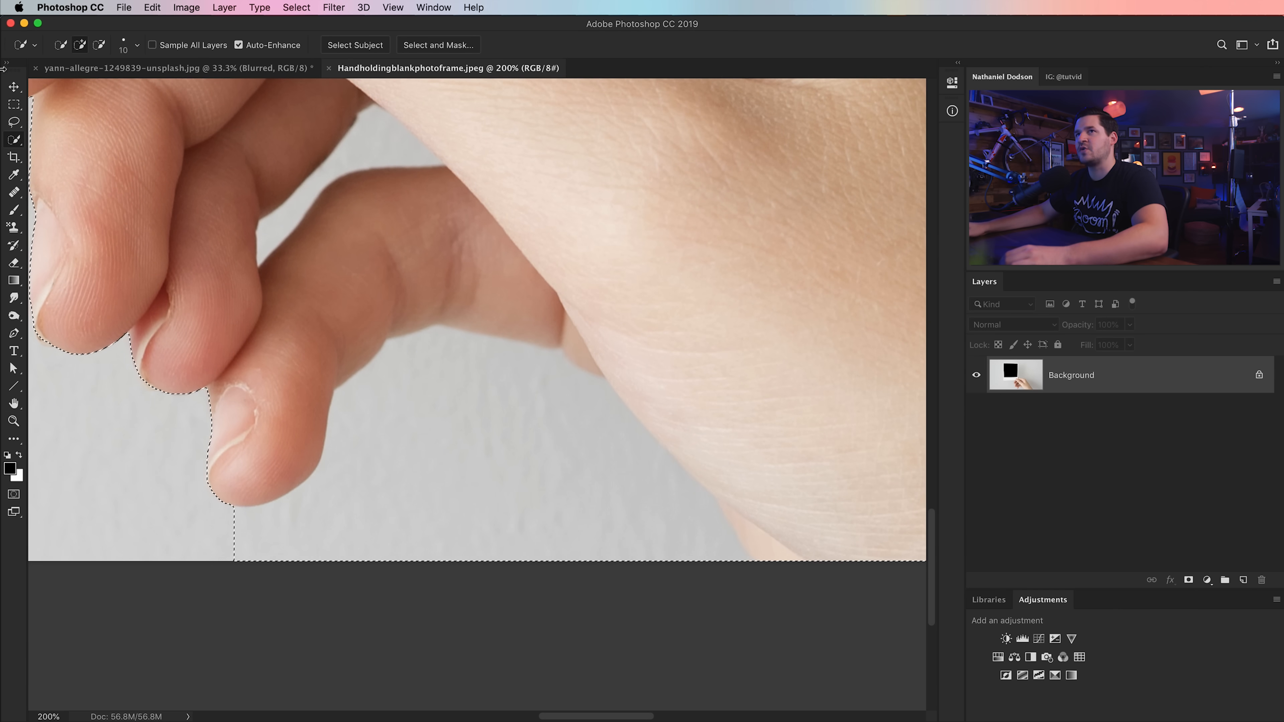
pyautogui.press('alt')
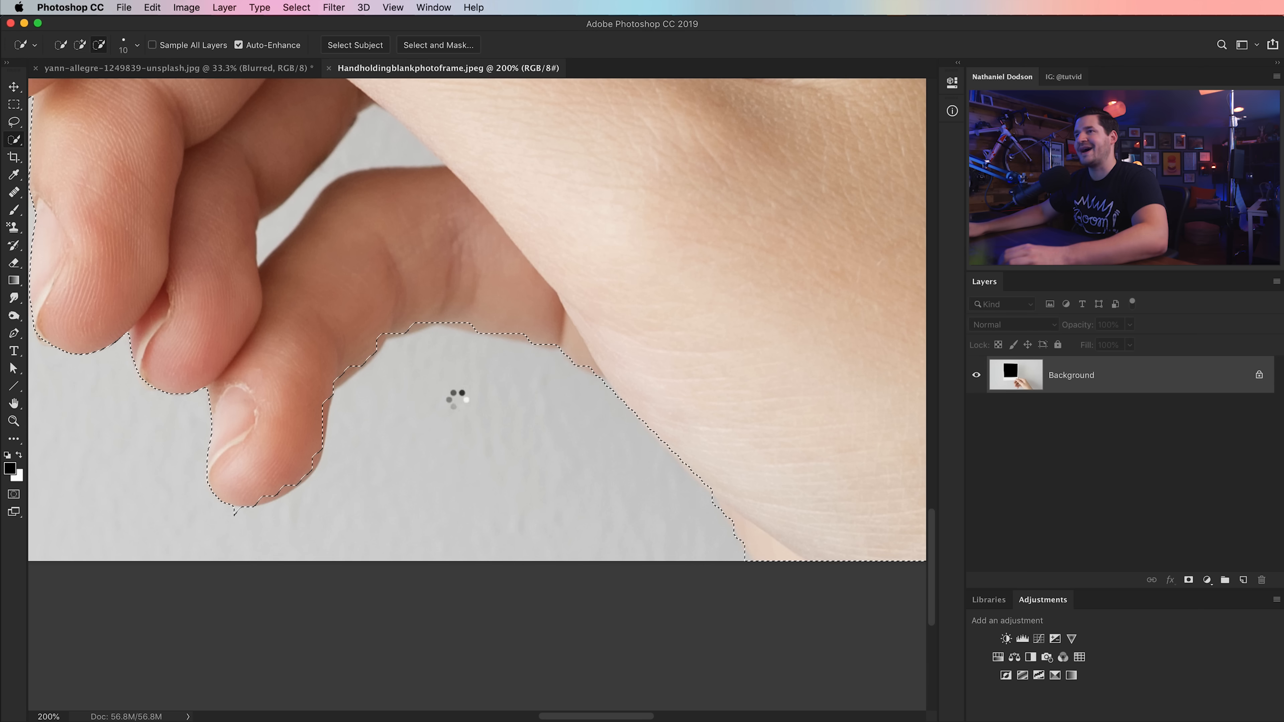
# Subtract the small wall gap enclosed between the fingers and the thumb from the selection
pyautogui.moveTo(447, 424); pyautogui.dragTo(544, 526)
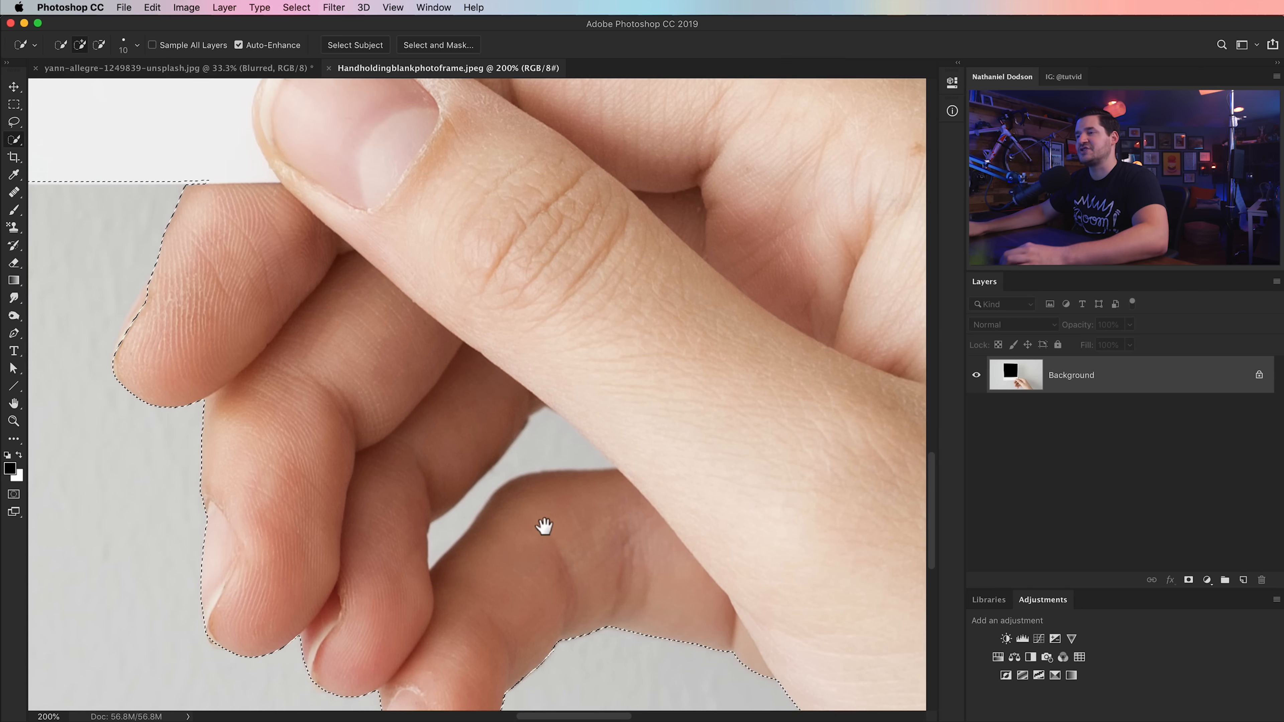
pyautogui.press('alt')
pyautogui.moveTo(451, 528); pyautogui.dragTo(463, 526)
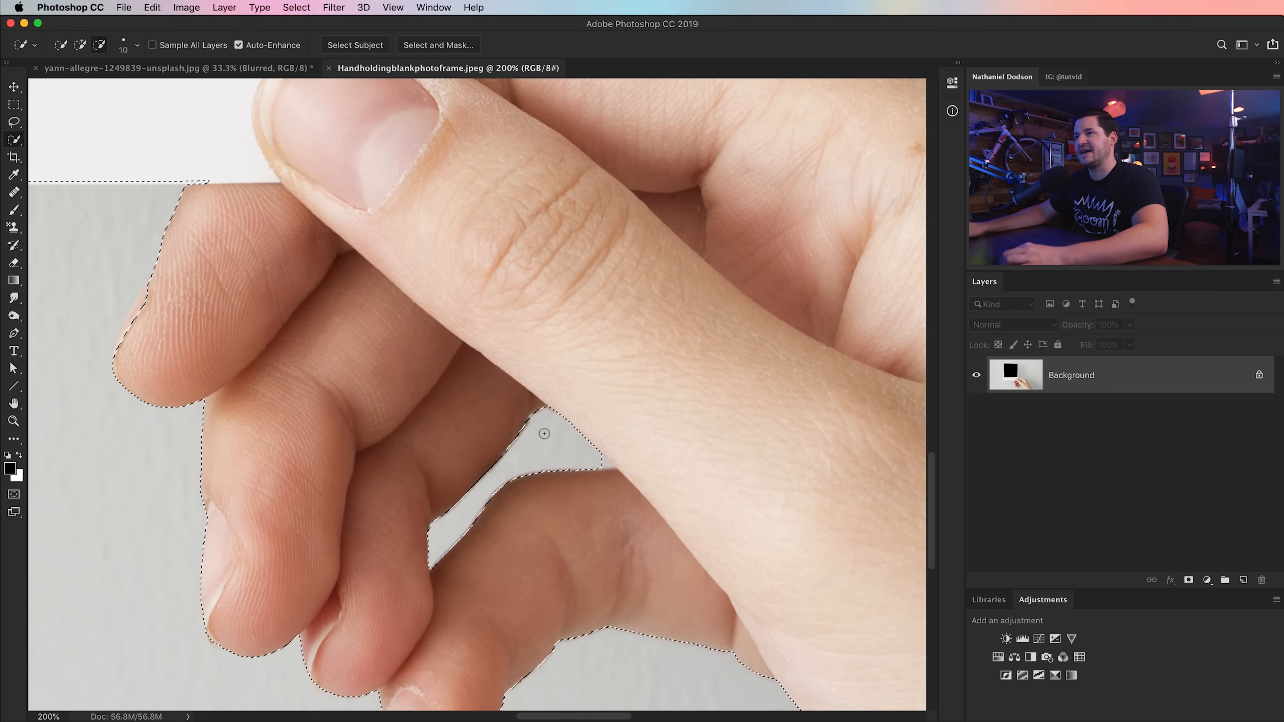
# Examine the selection edges up close around the fingers, the thumb and the frame's border, with the selection outline shown and hidden
pyautogui.moveTo(510, 536); pyautogui.dragTo(395, 458)
pyautogui.scroll(-3, 499, 404)
pyautogui.scroll(-3, 506, 400)
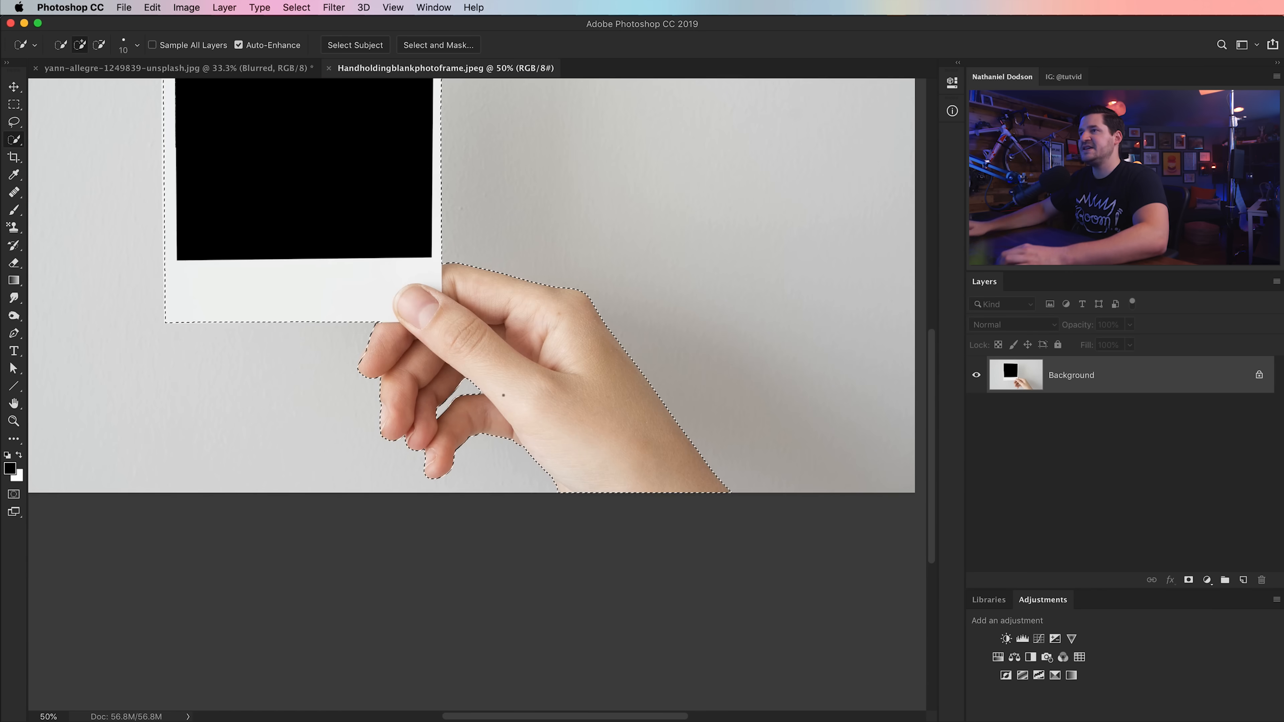
pyautogui.moveTo(451, 361); pyautogui.dragTo(526, 413)
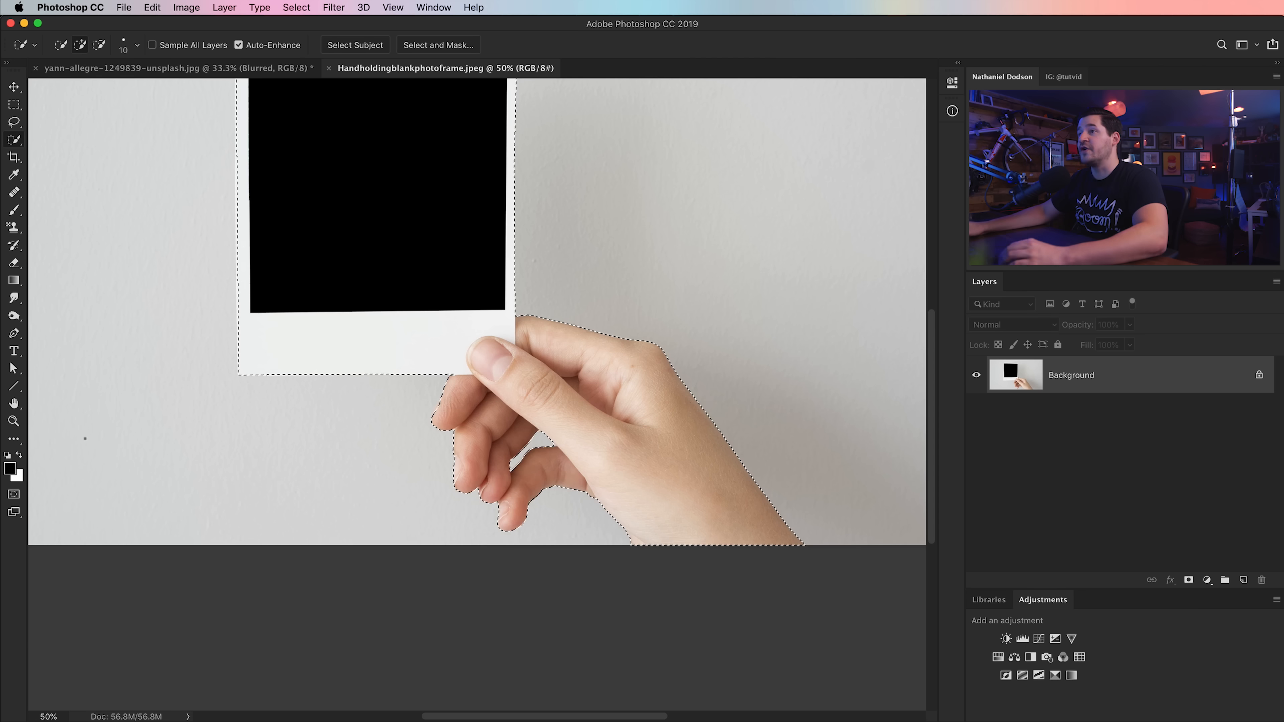
pyautogui.press('z')
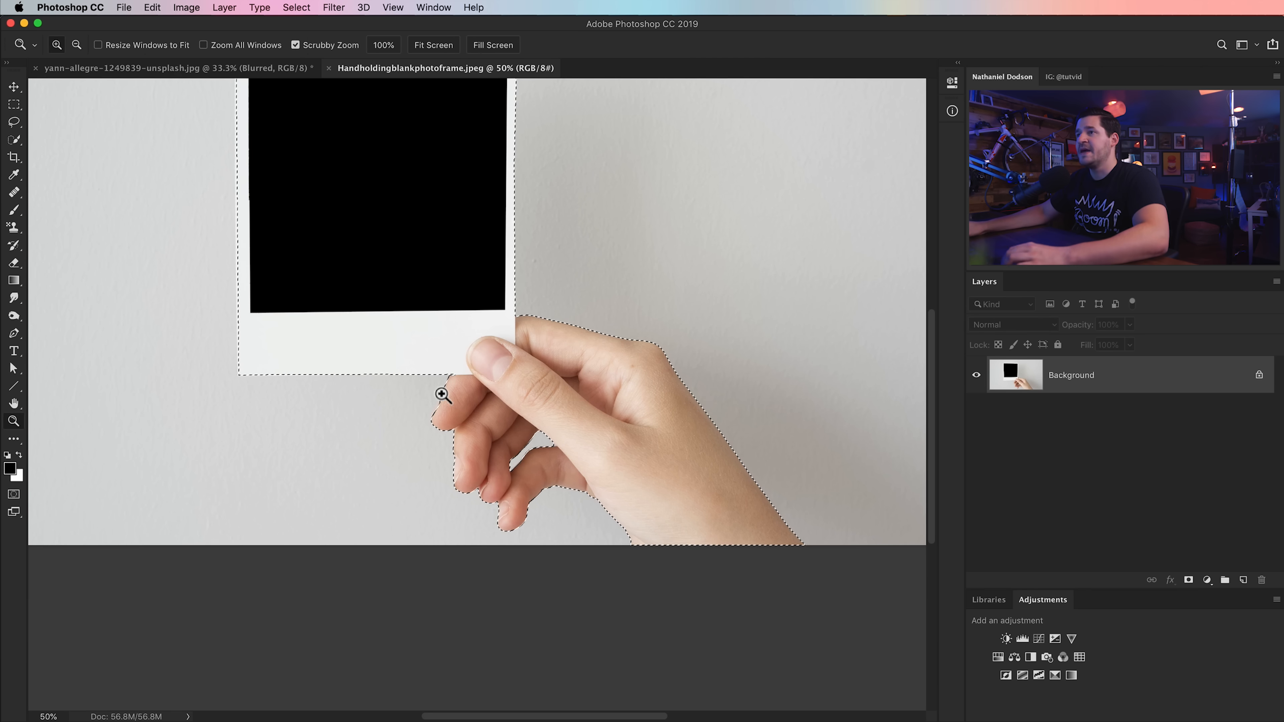
pyautogui.click(445, 395)
pyautogui.click(450, 387)
pyautogui.click(464, 371)
pyautogui.moveTo(476, 385); pyautogui.dragTo(488, 445)
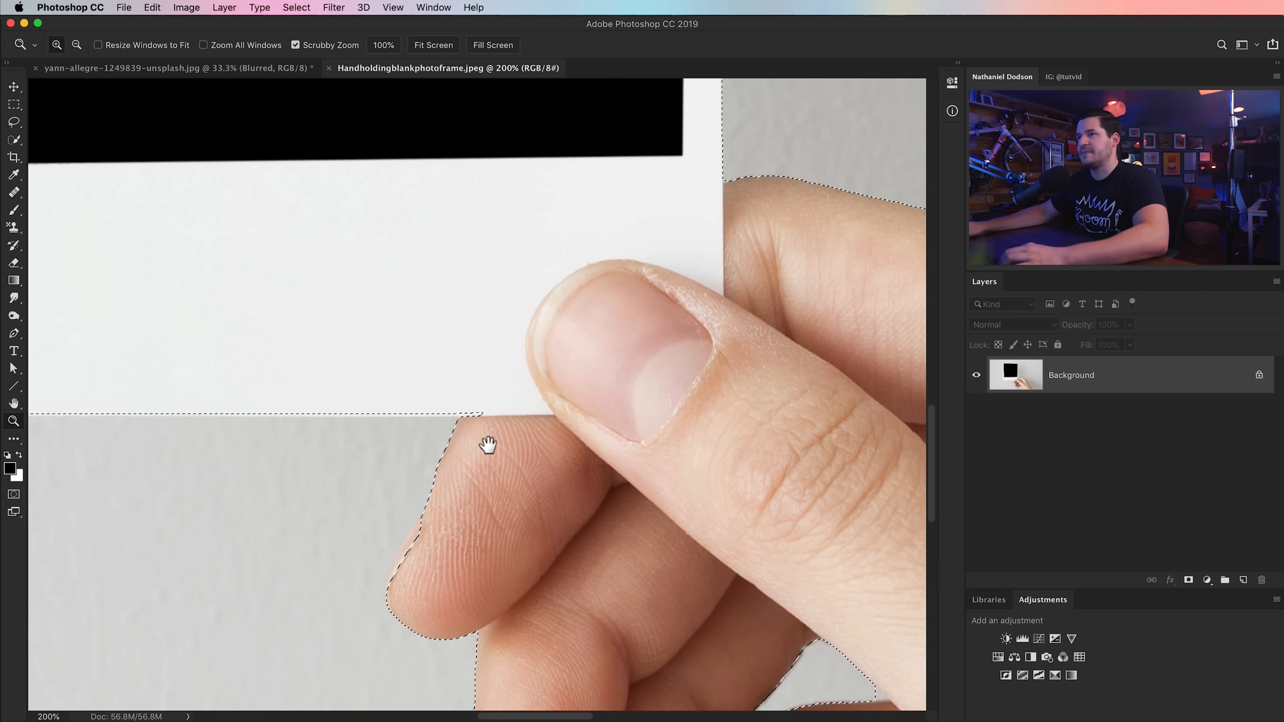
pyautogui.click(467, 423)
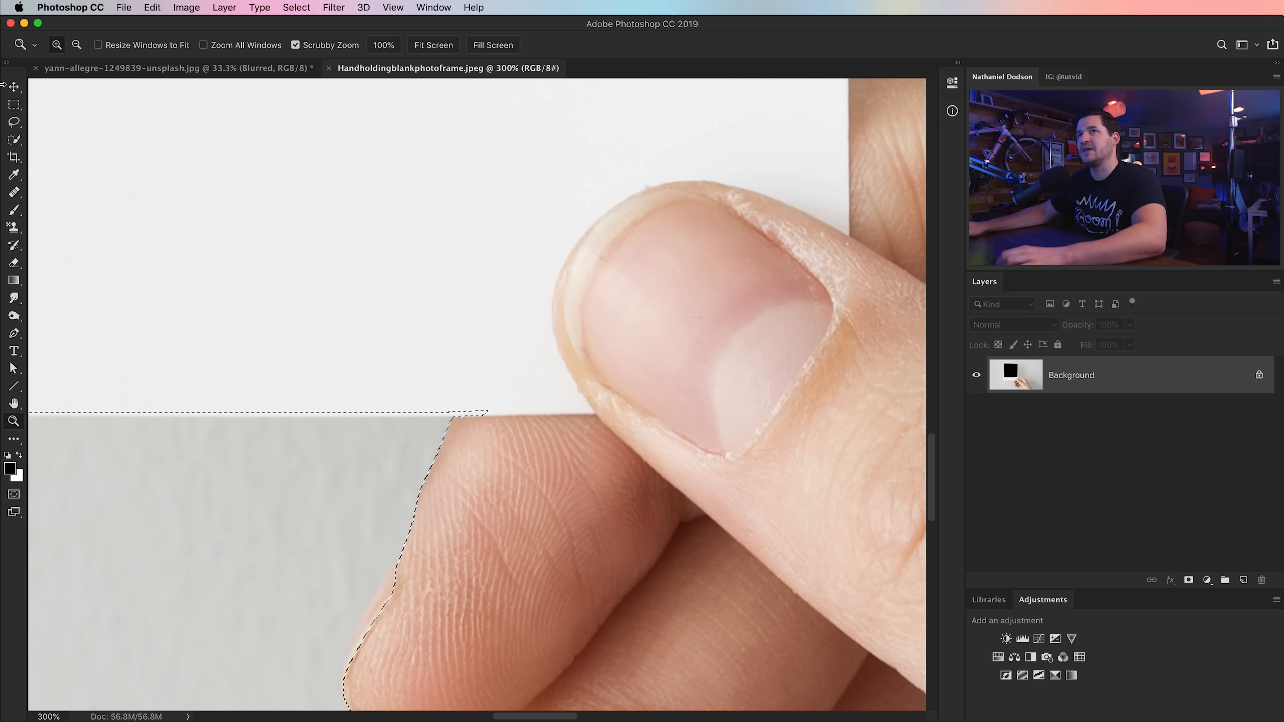
pyautogui.click(14, 122)
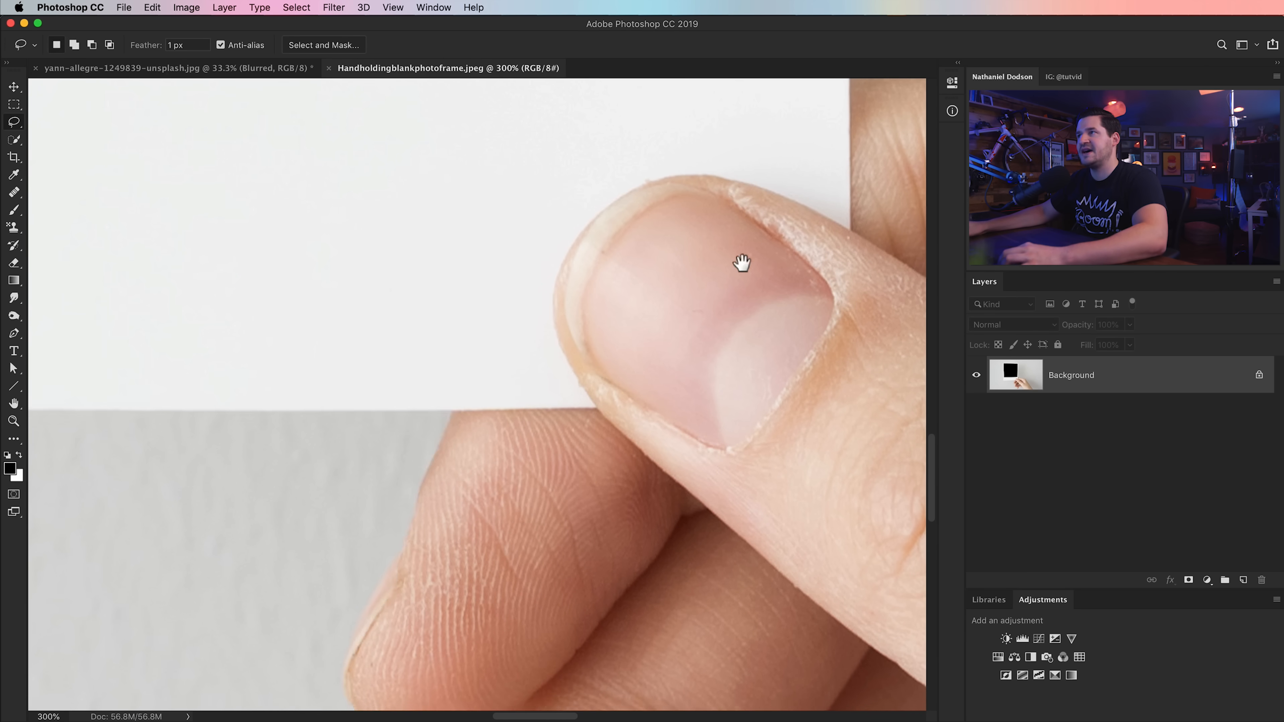
pyautogui.moveTo(740, 264); pyautogui.dragTo(547, 585)
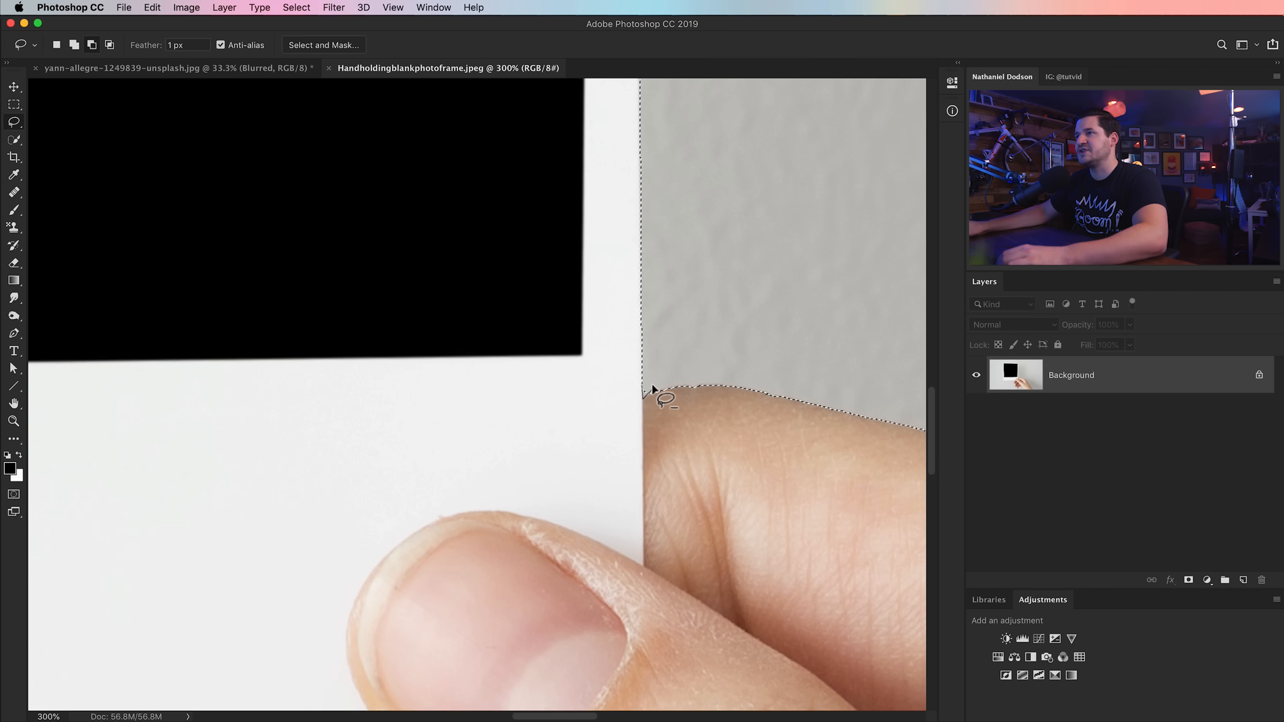
pyautogui.press('super+h')
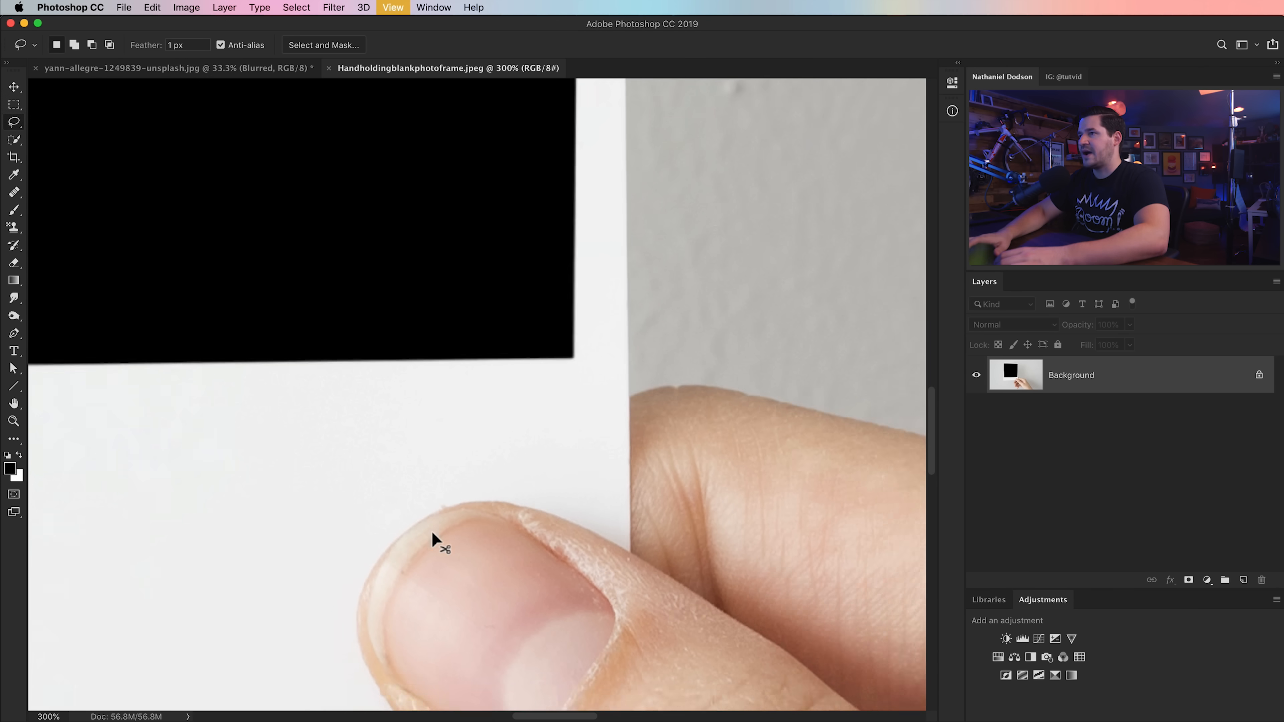
pyautogui.press('super+0')
pyautogui.press('super+h')
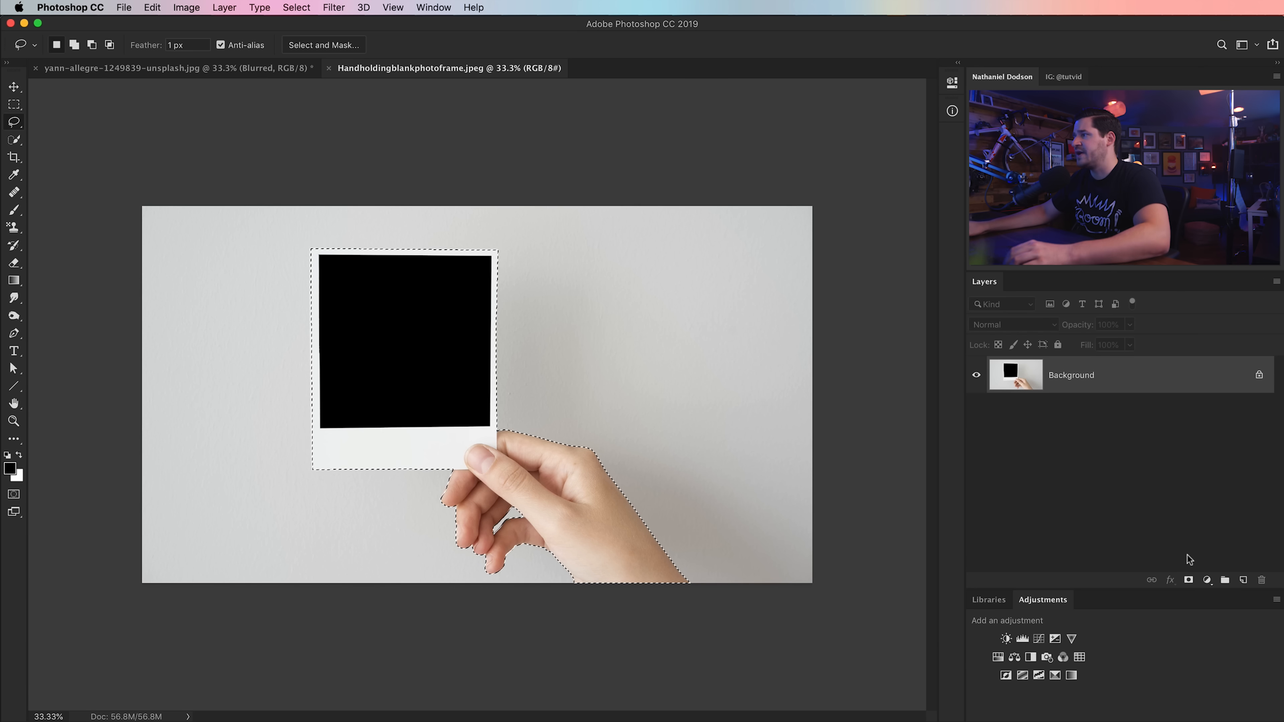
# Mask the photo to the selection and place the masked hand and frame into the forest bridge document
pyautogui.click(1189, 580)
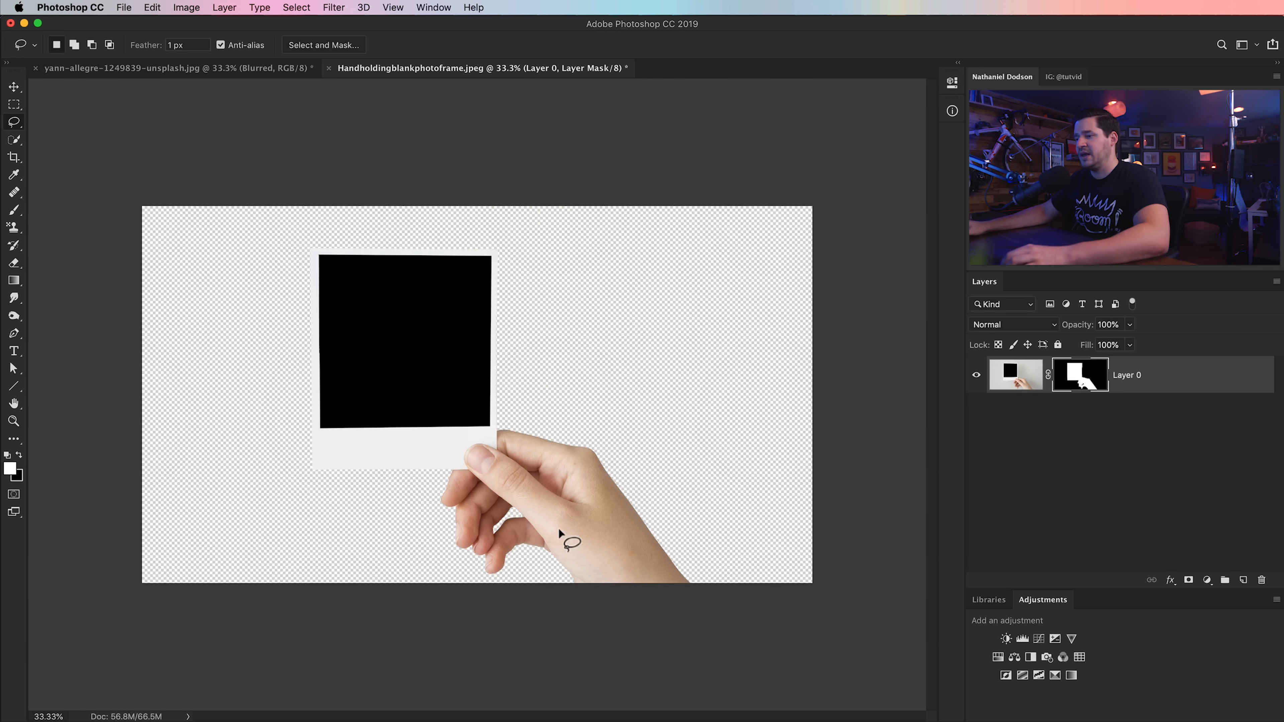
pyautogui.press('v')
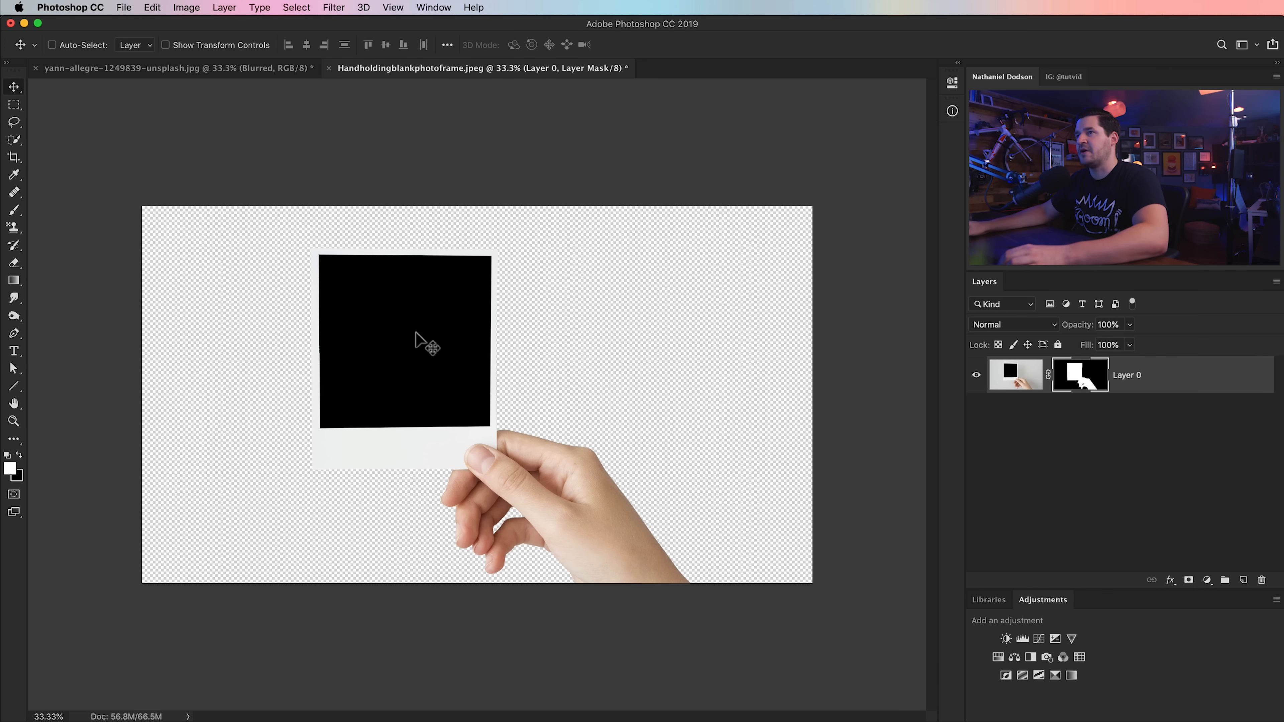
pyautogui.moveTo(419, 372); pyautogui.dragTo(330, 138)
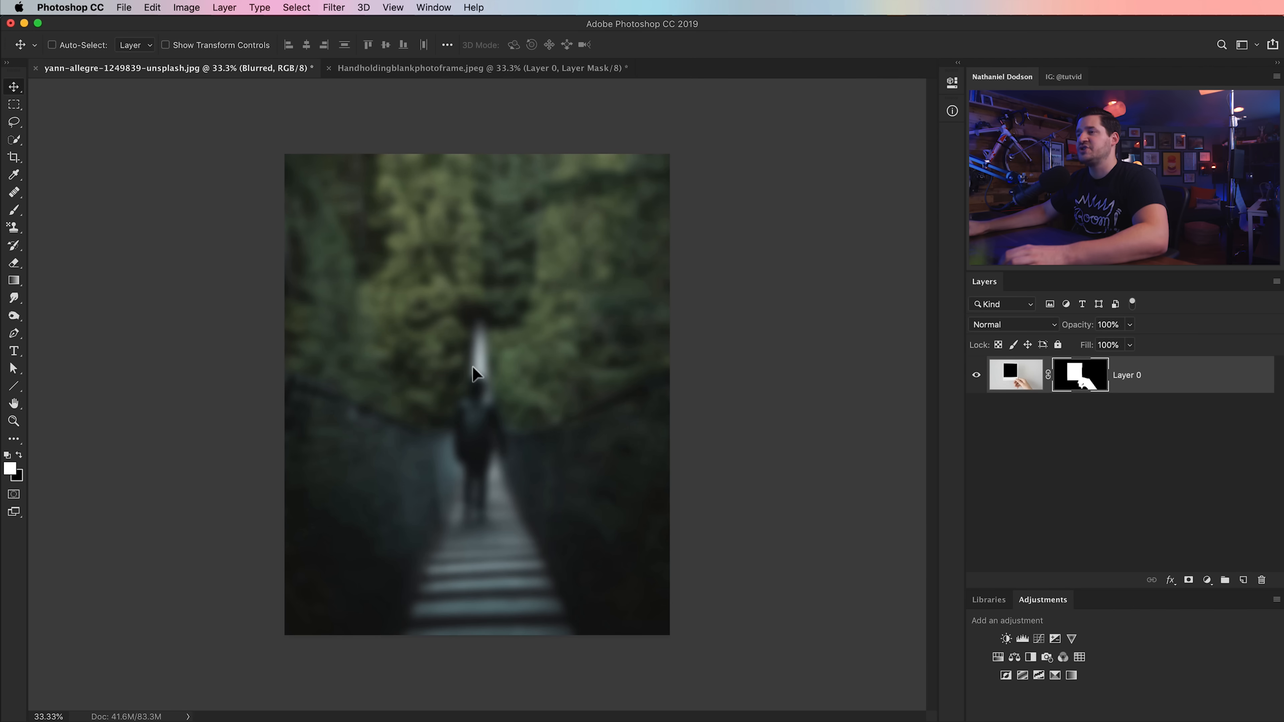
pyautogui.moveTo(475, 374); pyautogui.dragTo(424, 247)
pyautogui.moveTo(540, 501)
pyautogui.mouseDown()
pyautogui.moveTo(518, 478)
pyautogui.moveTo(545, 504)
pyautogui.moveTo(520, 510)
pyautogui.mouseUp()
pyautogui.moveTo(485, 415); pyautogui.dragTo(511, 424)
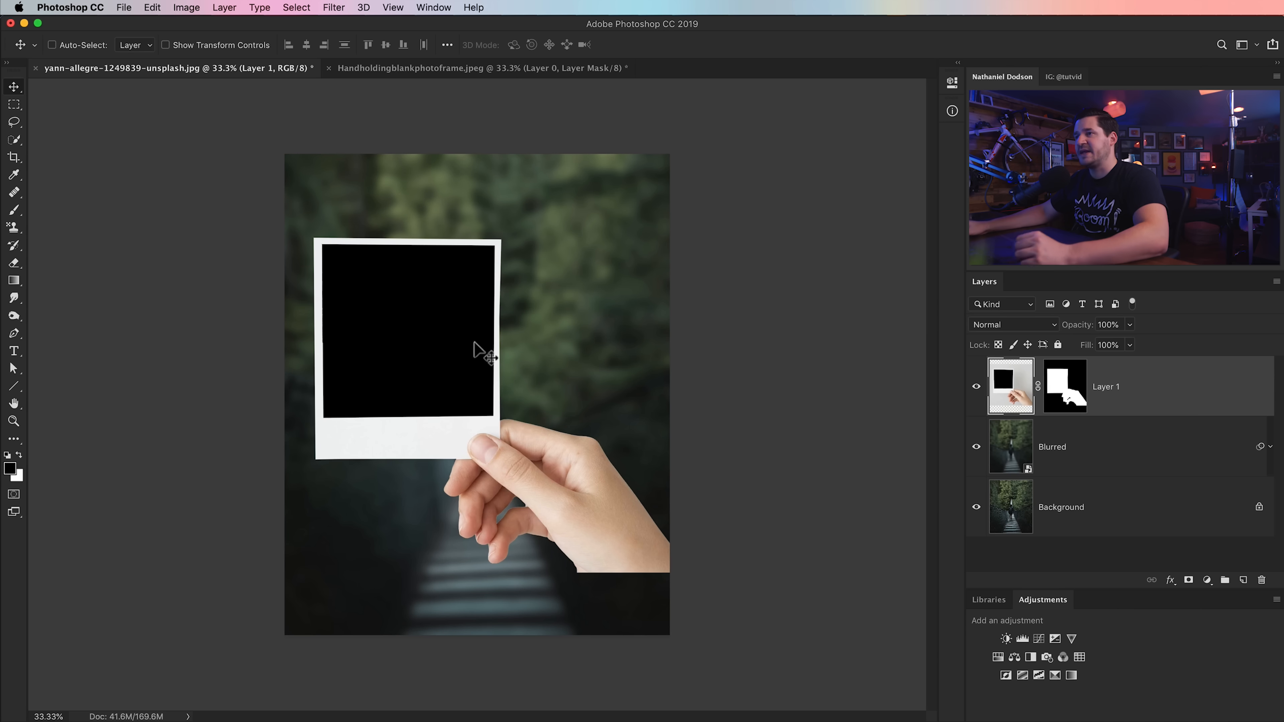
# Flip the hand-and-frame layer vertically with Free Transform and move it so the hand enters from the image's upper right corner
pyautogui.click(146, 6)
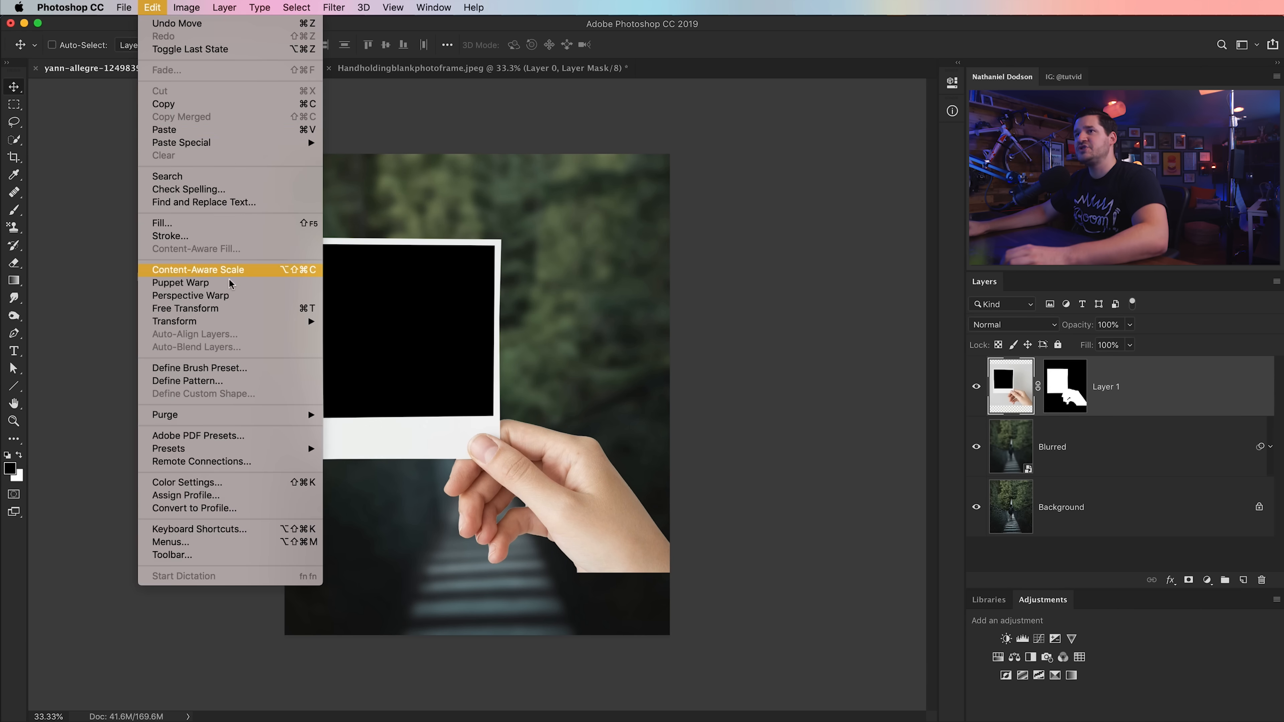
pyautogui.click(217, 308)
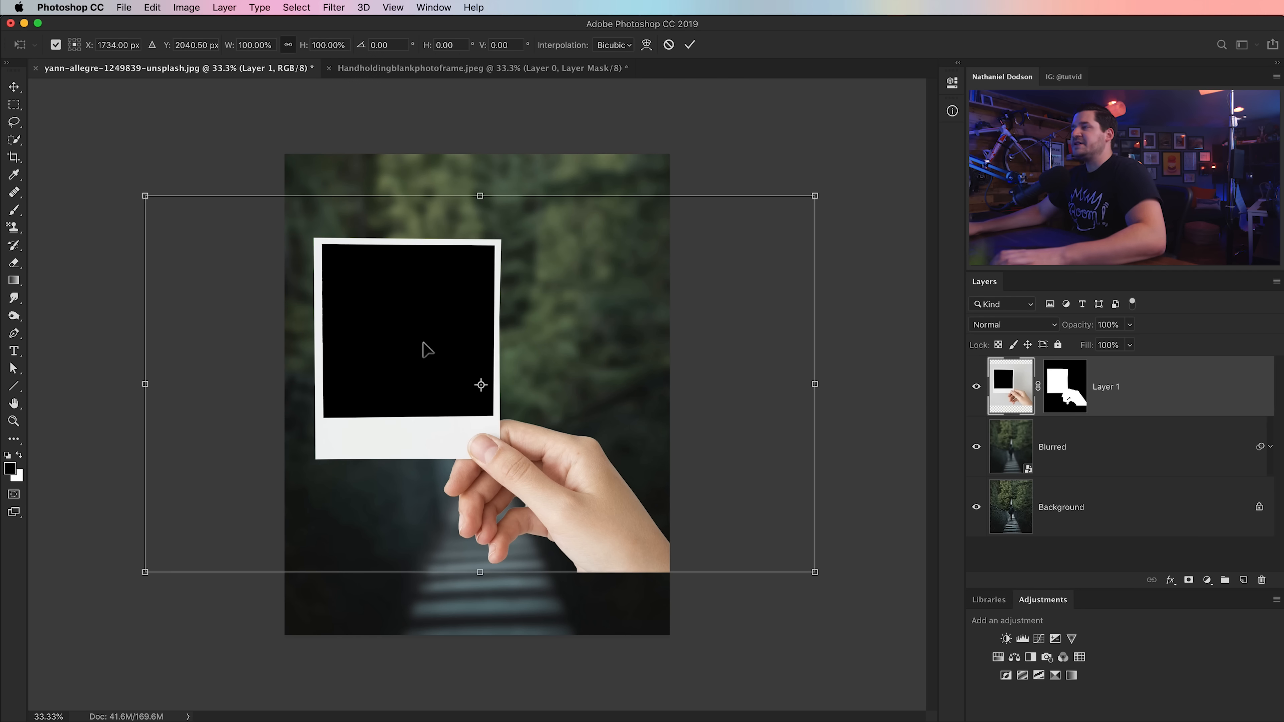
pyautogui.rightClick(412, 325)
pyautogui.click(449, 501)
pyautogui.moveTo(592, 270); pyautogui.dragTo(618, 221)
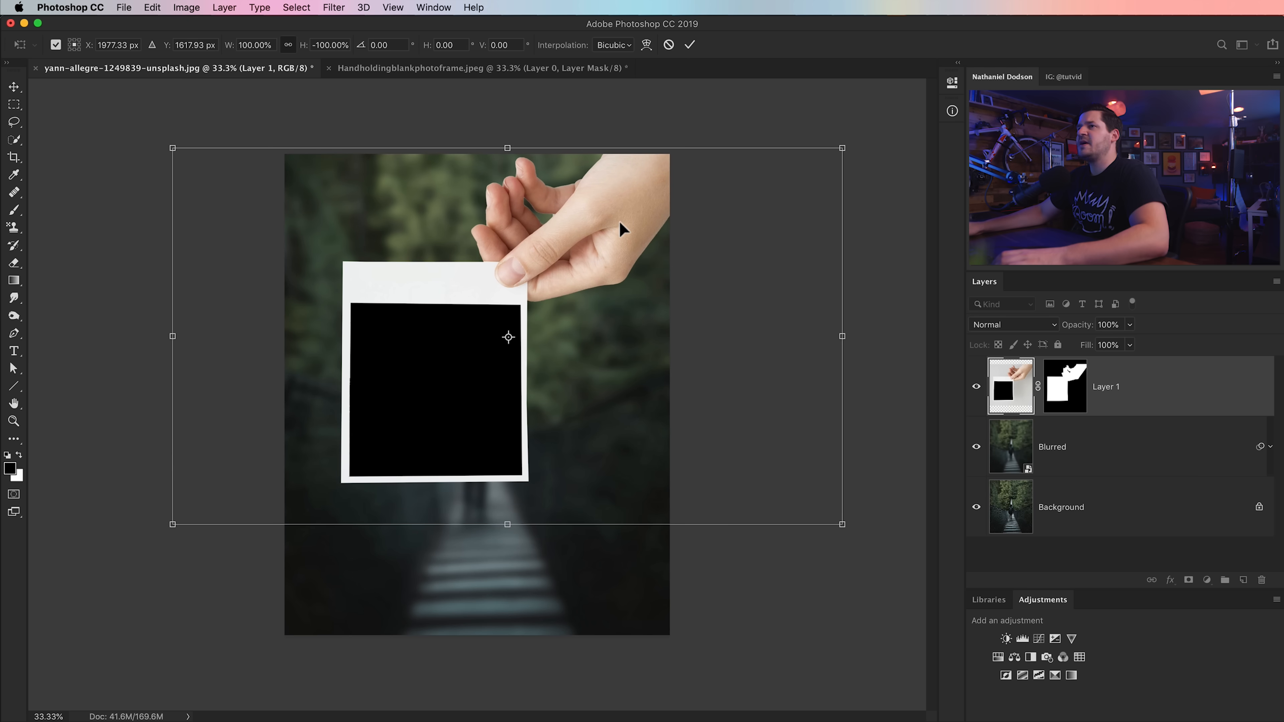
# Flip the layer horizontally and move it so the hand enters from the image's upper left corner
pyautogui.rightClick(438, 337)
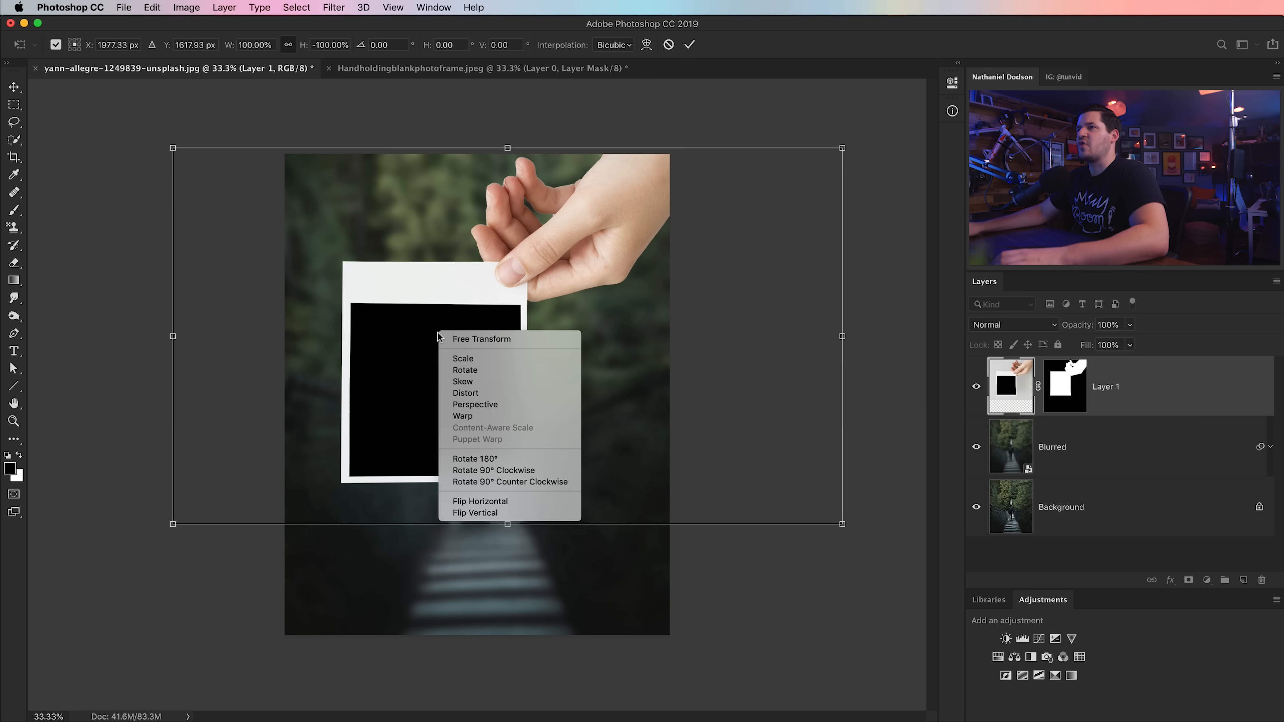
pyautogui.click(482, 501)
pyautogui.moveTo(505, 274); pyautogui.dragTo(415, 227)
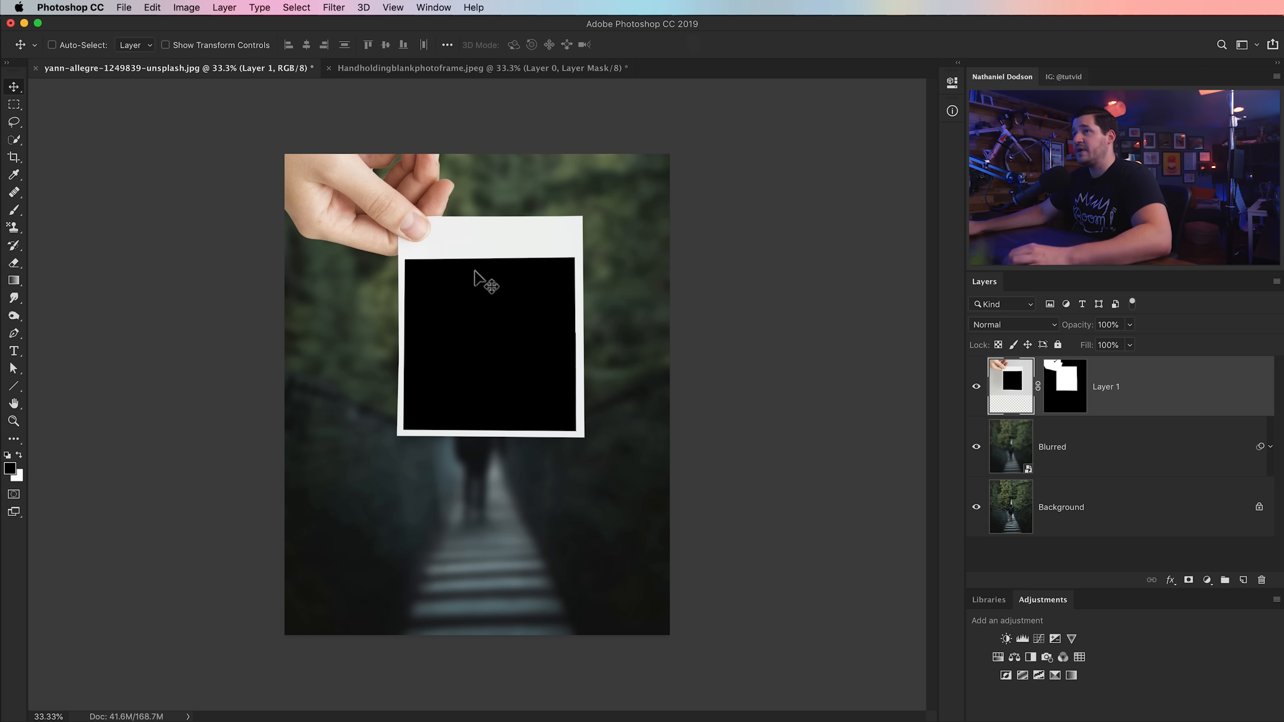
# Hide the Blurred layer and position the frame over the head of the person walking on the bridge
pyautogui.moveTo(481, 379); pyautogui.dragTo(479, 309)
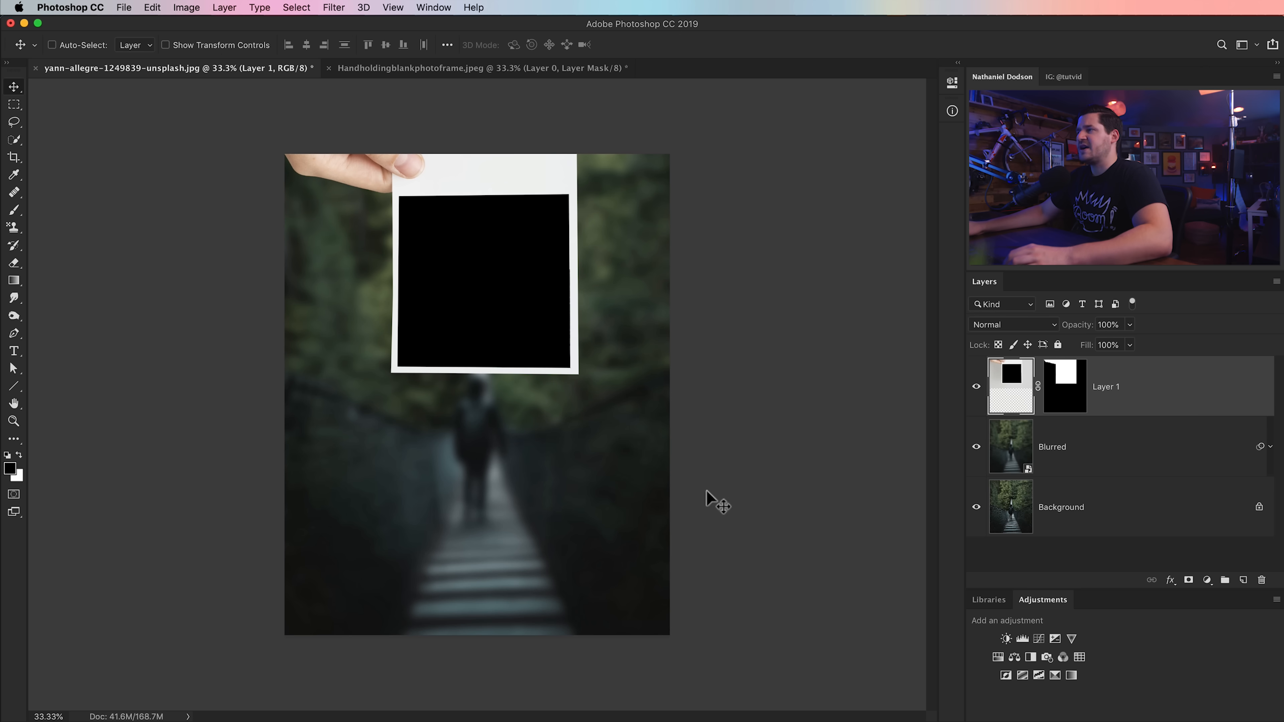
pyautogui.click(977, 449)
pyautogui.moveTo(479, 227); pyautogui.dragTo(477, 265)
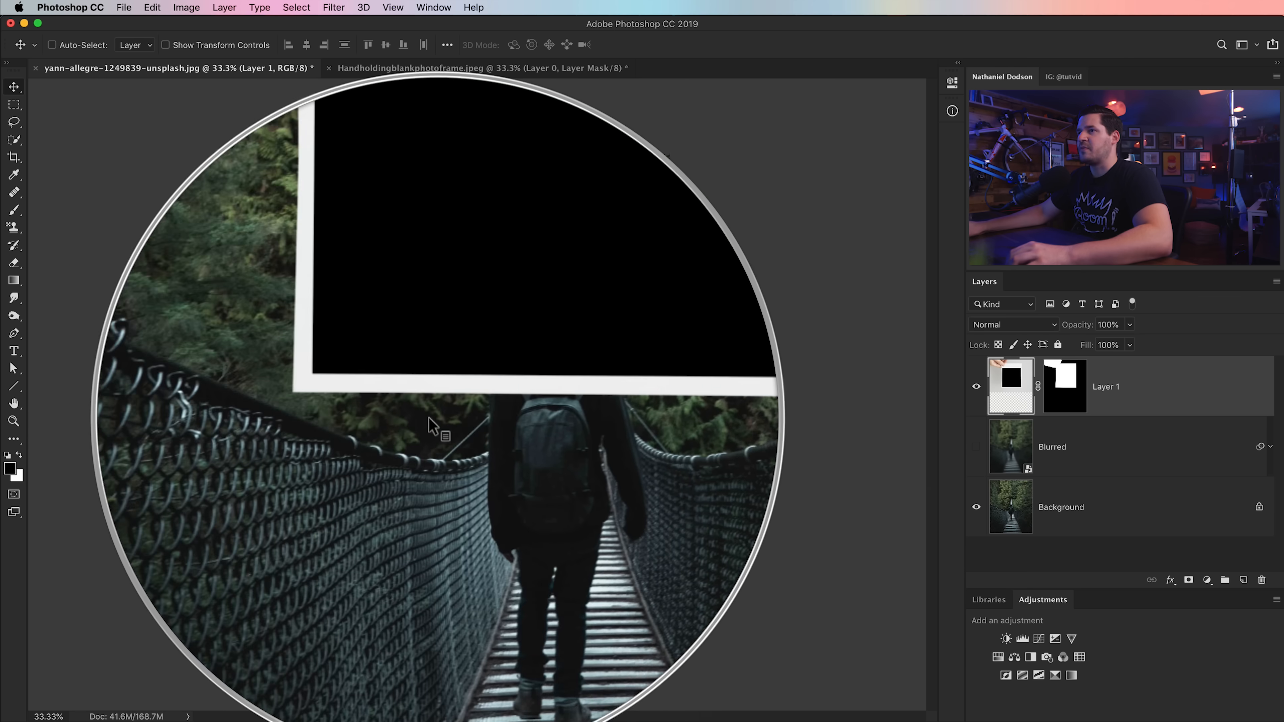
pyautogui.rightClick(433, 418)
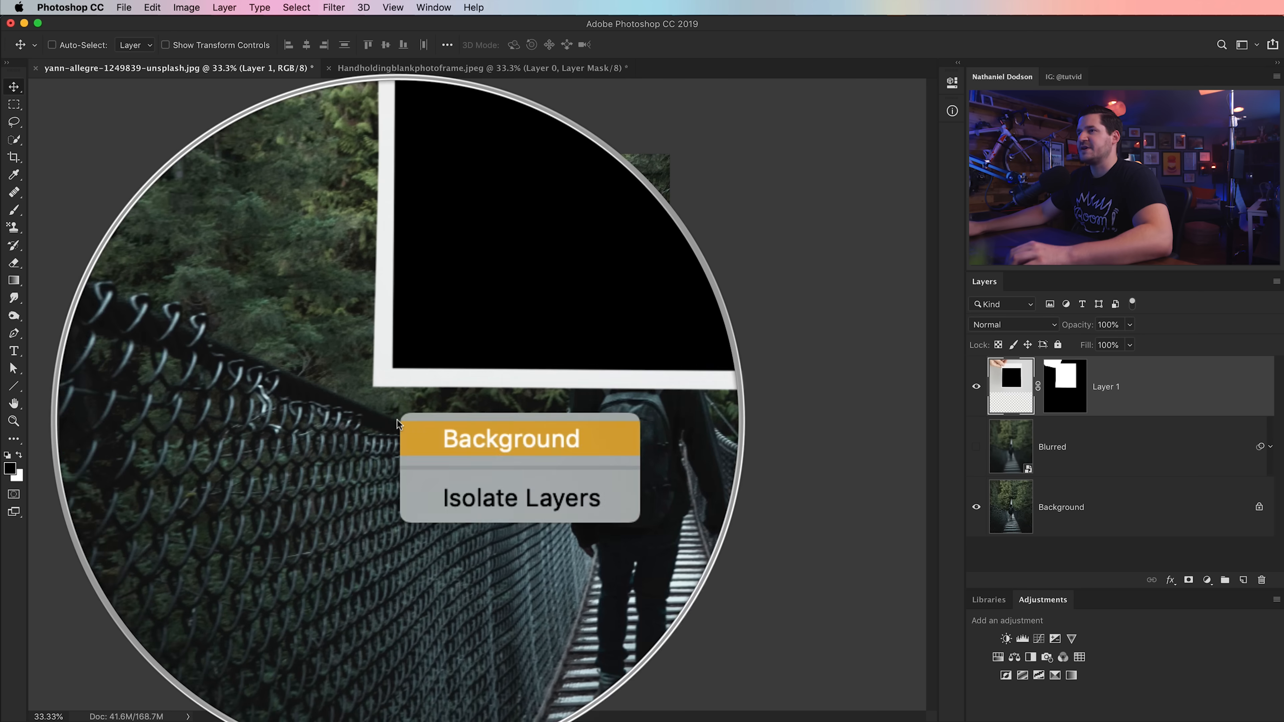
pyautogui.click(430, 392)
pyautogui.moveTo(518, 270); pyautogui.dragTo(524, 274)
# Rotate the hand-and-frame layer by -2.39° with Free Transform and shift it slightly down to X 1102.71 px, Y 1031 px
pyautogui.press('super+t')
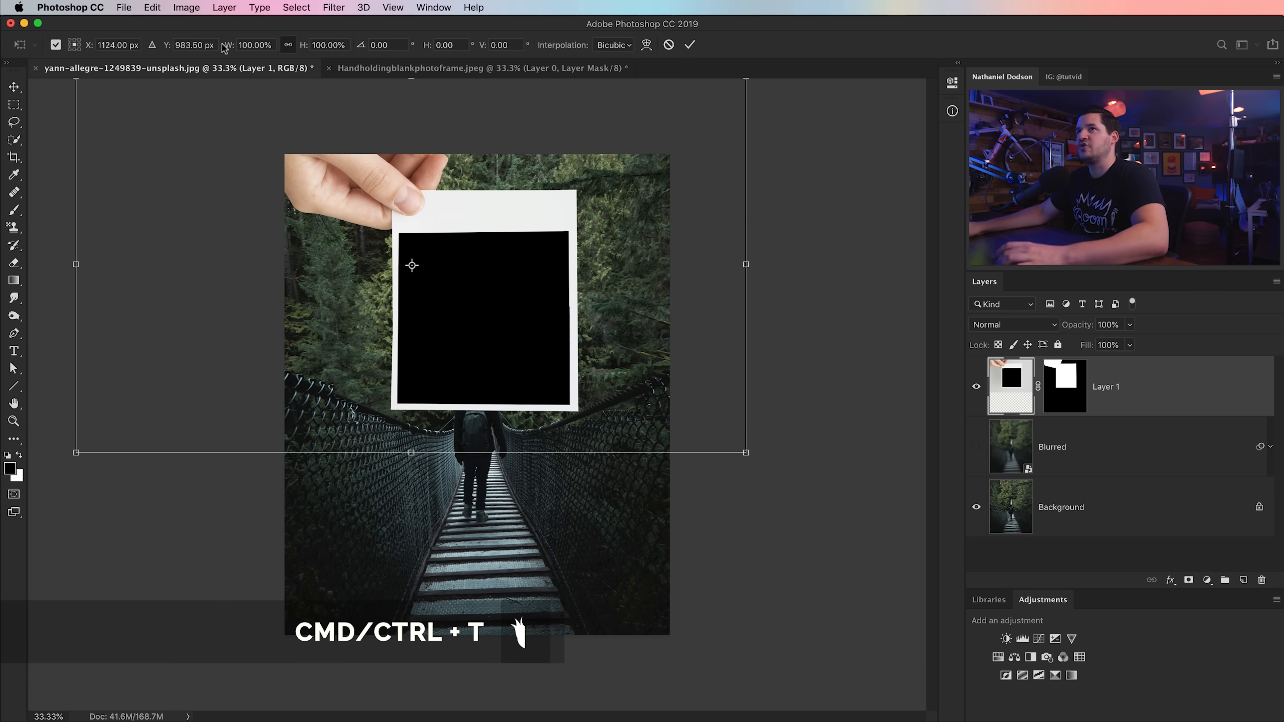
pyautogui.click(152, 7)
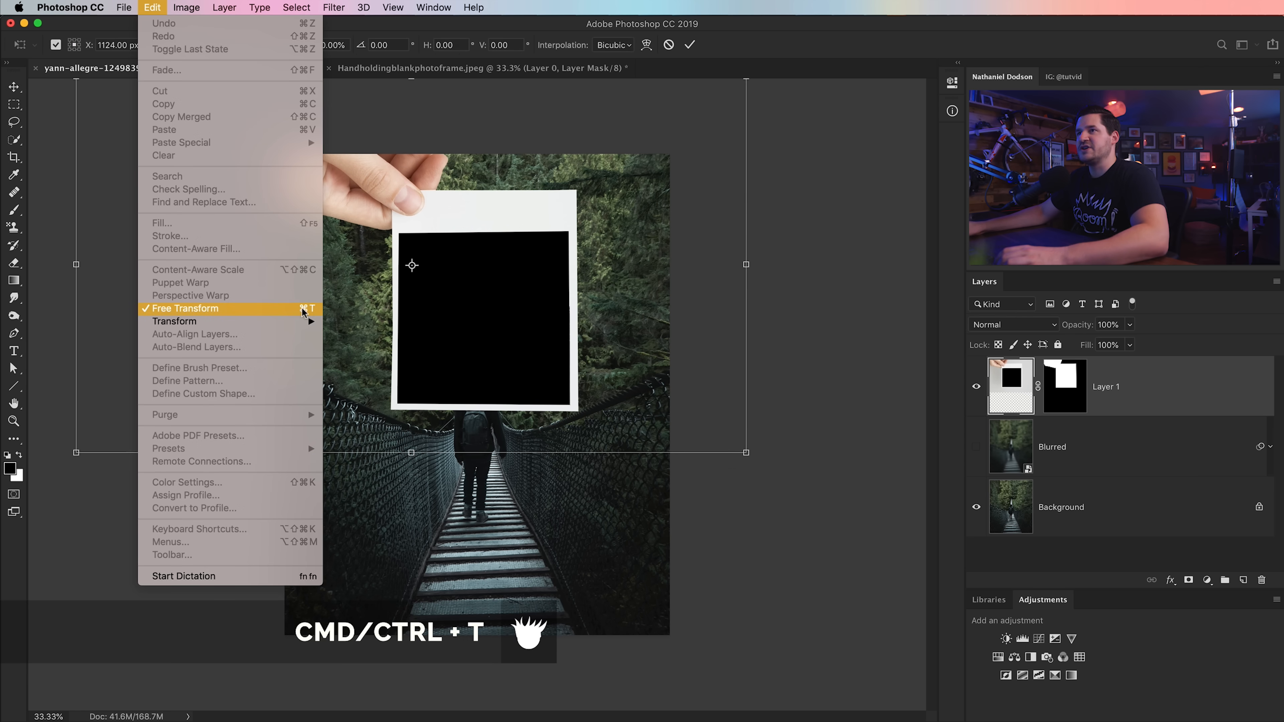
pyautogui.click(441, 329)
pyautogui.moveTo(64, 478); pyautogui.dragTo(76, 489)
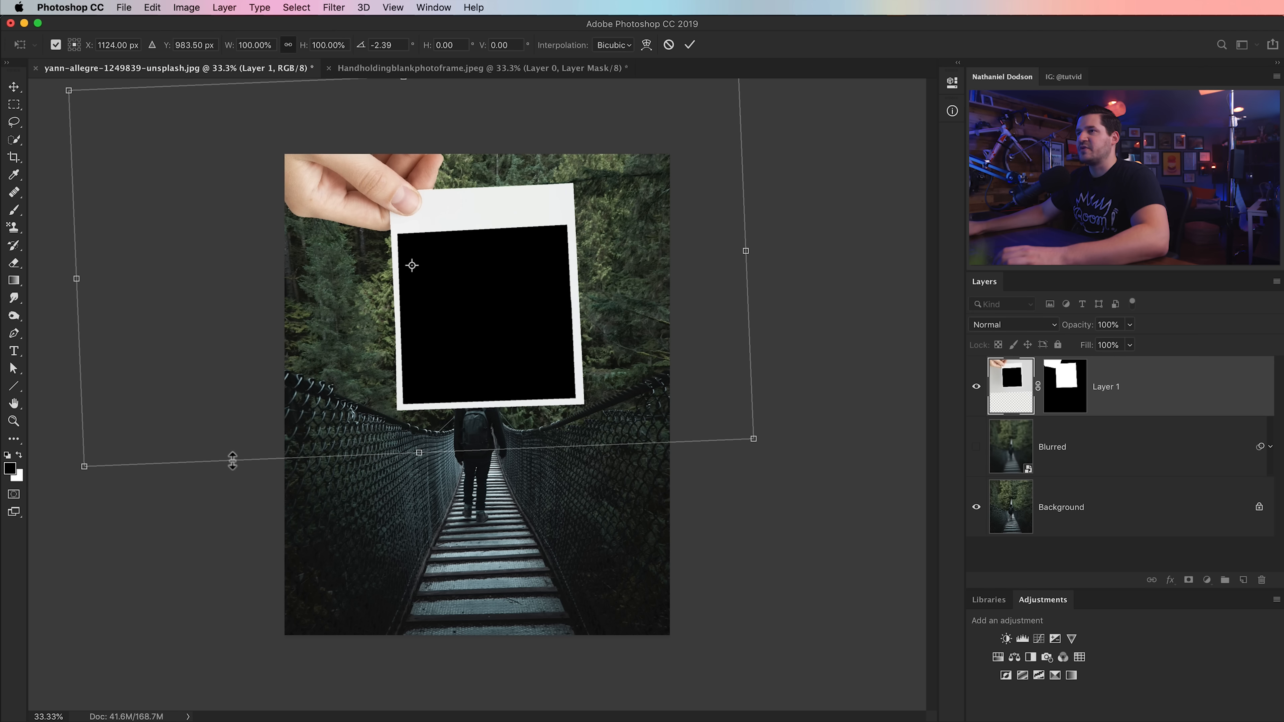
pyautogui.moveTo(509, 360); pyautogui.dragTo(511, 375)
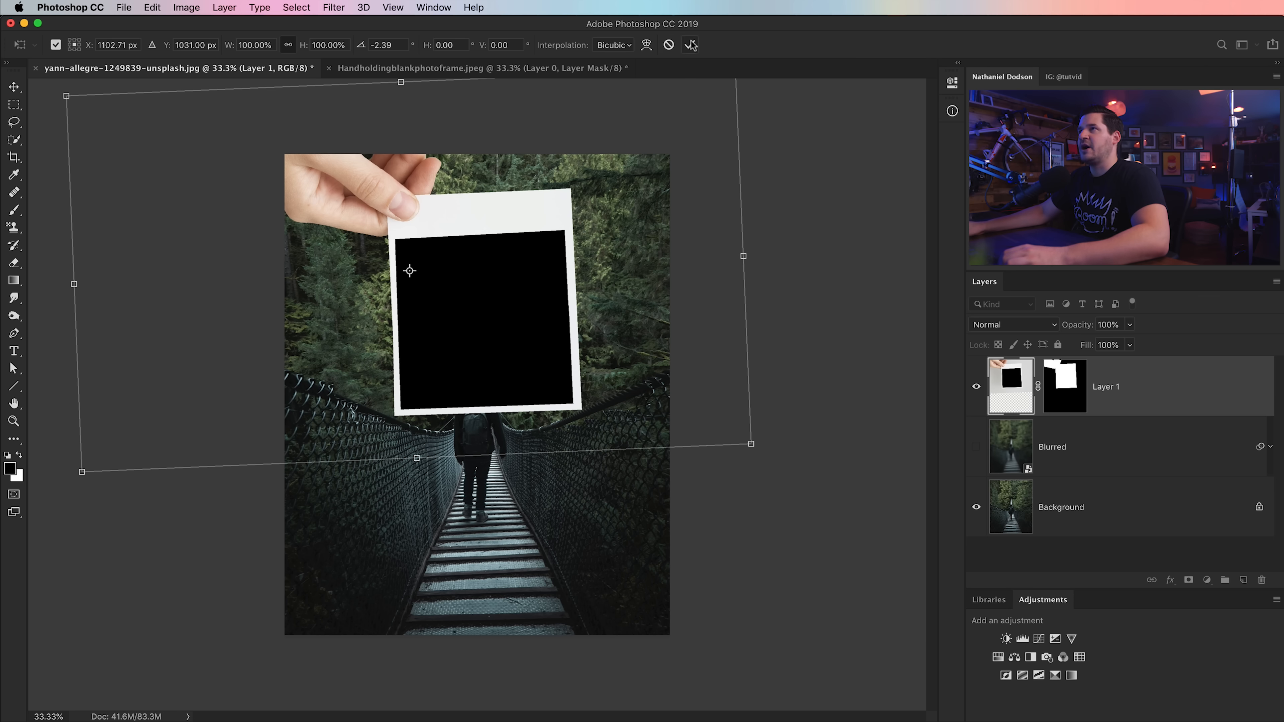
# Examine the cutout of the hand and the adjoining frame corner up close against the forest
pyautogui.press('z')
pyautogui.click(368, 163)
pyautogui.click(368, 163)
pyautogui.moveTo(328, 180); pyautogui.dragTo(482, 530)
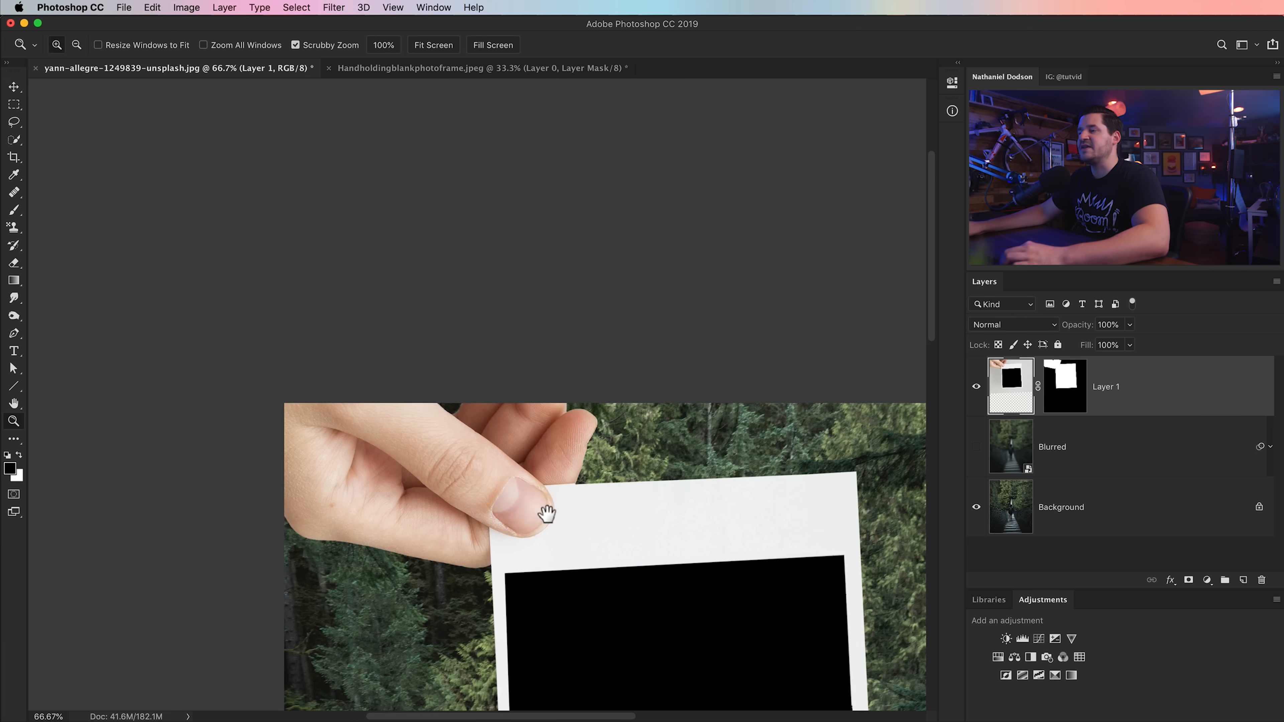
pyautogui.moveTo(546, 513); pyautogui.dragTo(401, 350)
pyautogui.press('super+minus')
pyautogui.press('super+minus')
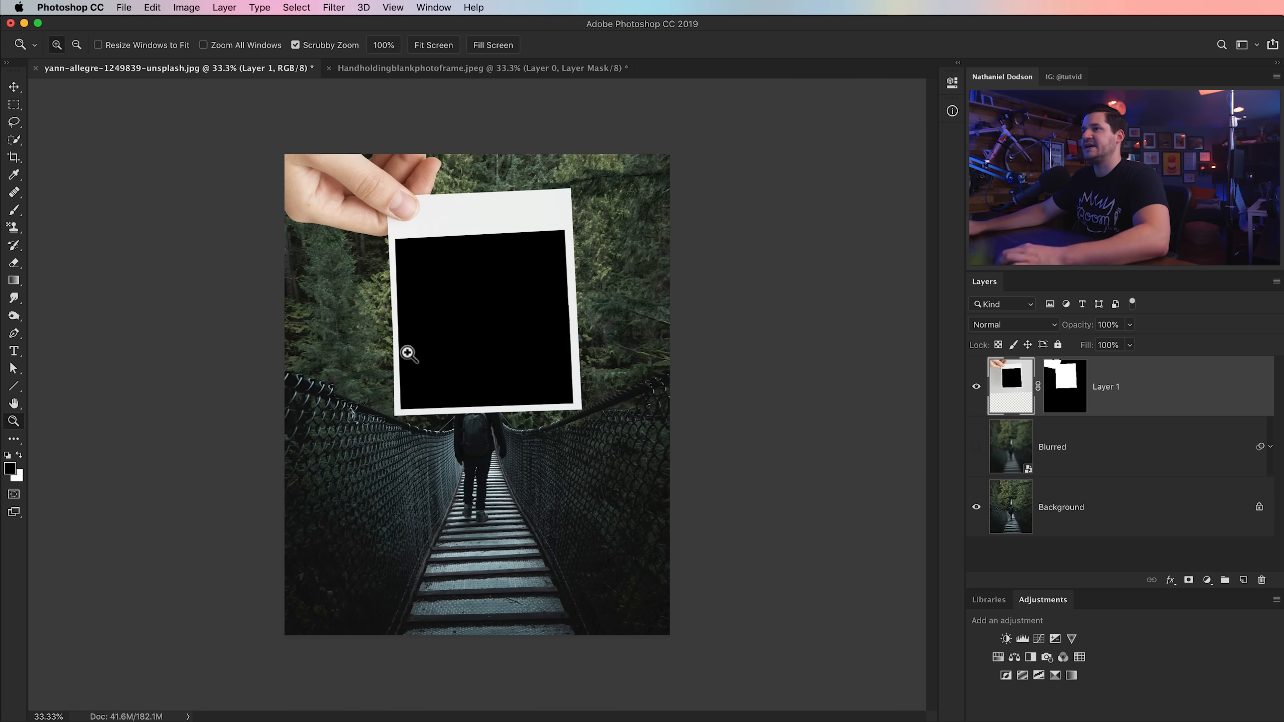
# Select the black picture area inside the frame with the Magic Wand tool
pyautogui.click(477, 331)
pyautogui.click(453, 292)
pyautogui.moveTo(467, 251); pyautogui.dragTo(500, 316)
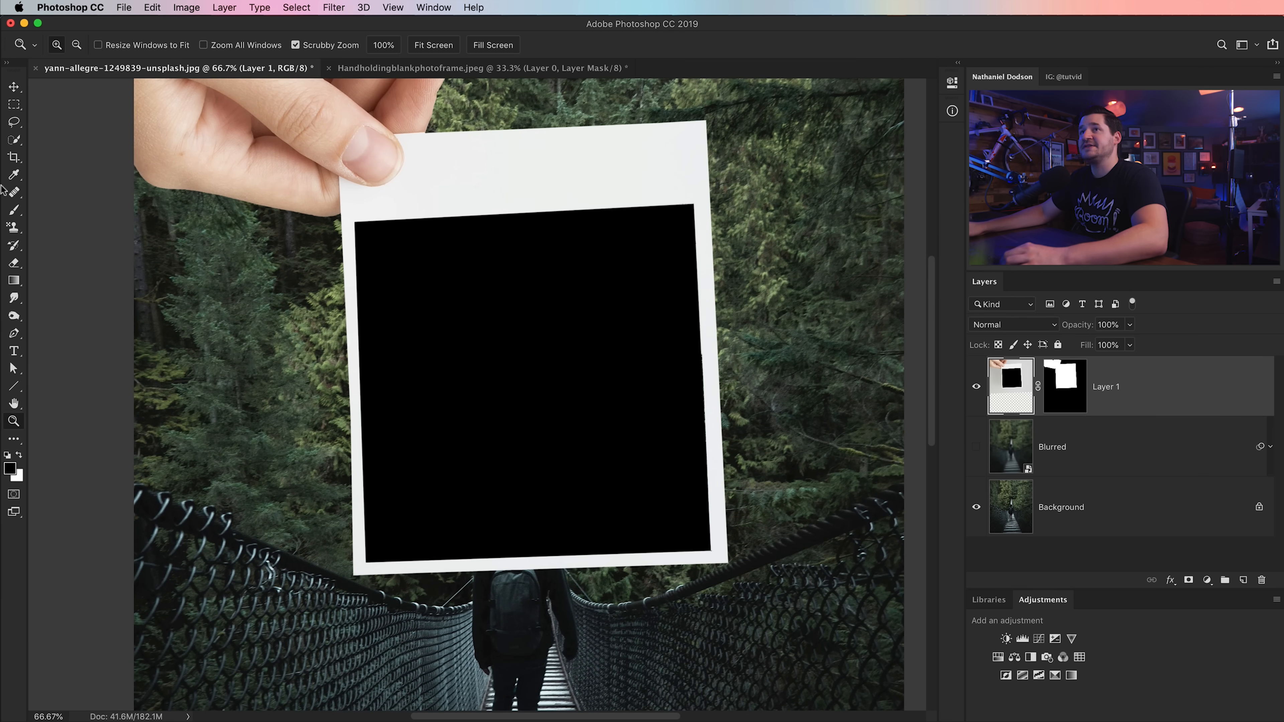
pyautogui.click(14, 140)
pyautogui.click(75, 155)
pyautogui.click(468, 356)
# Fill the selected area with Black on Layer 1's mask to cut out the frame's opening, and clear the selection
pyautogui.click(1071, 387)
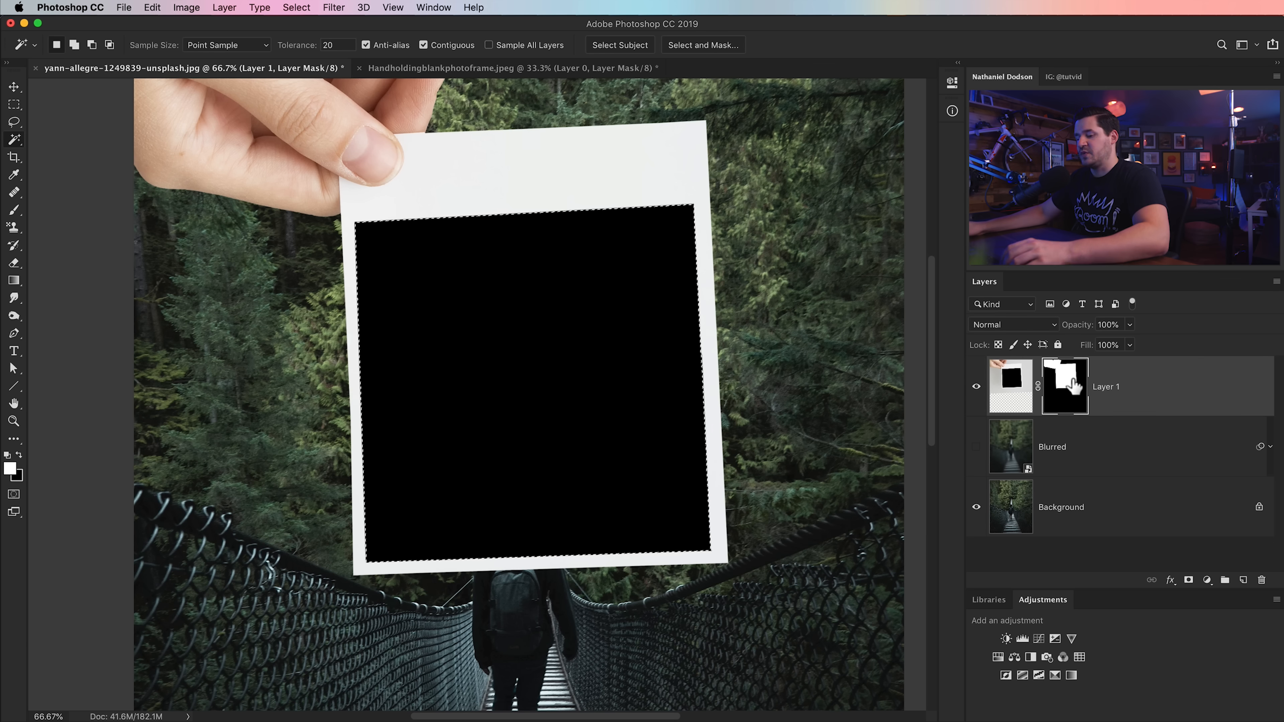
pyautogui.click(991, 373)
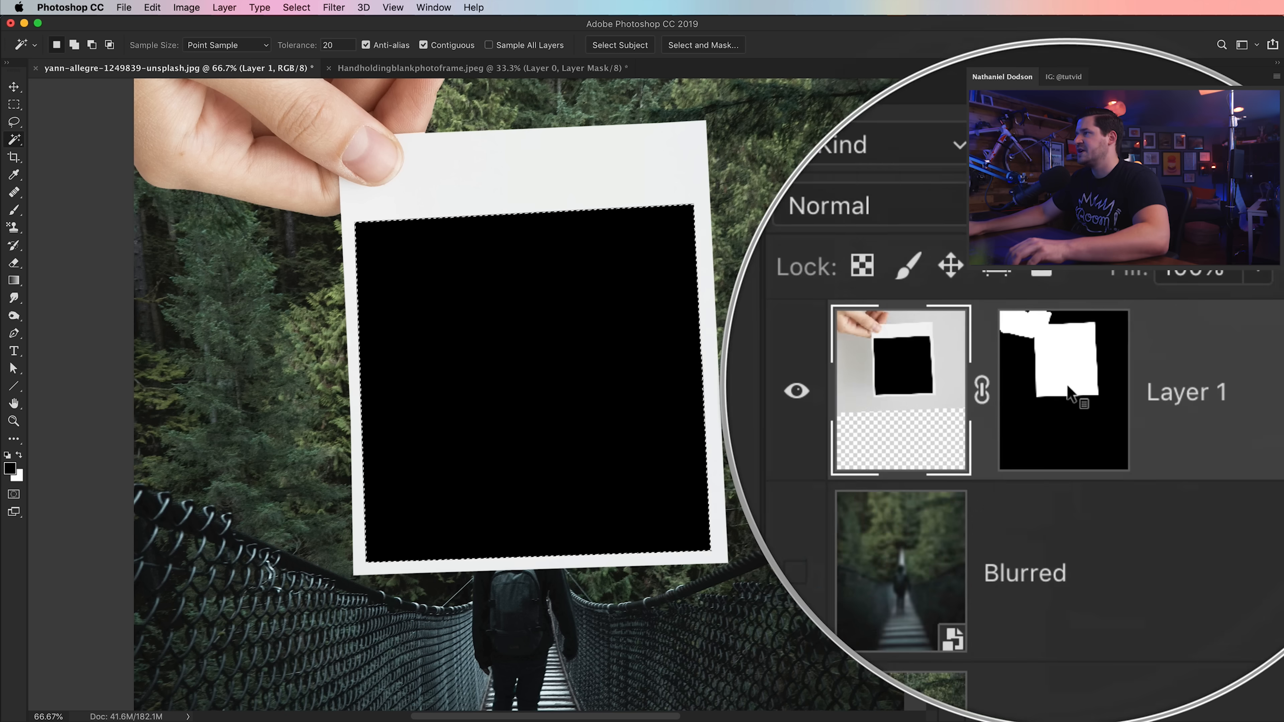
pyautogui.click(1071, 387)
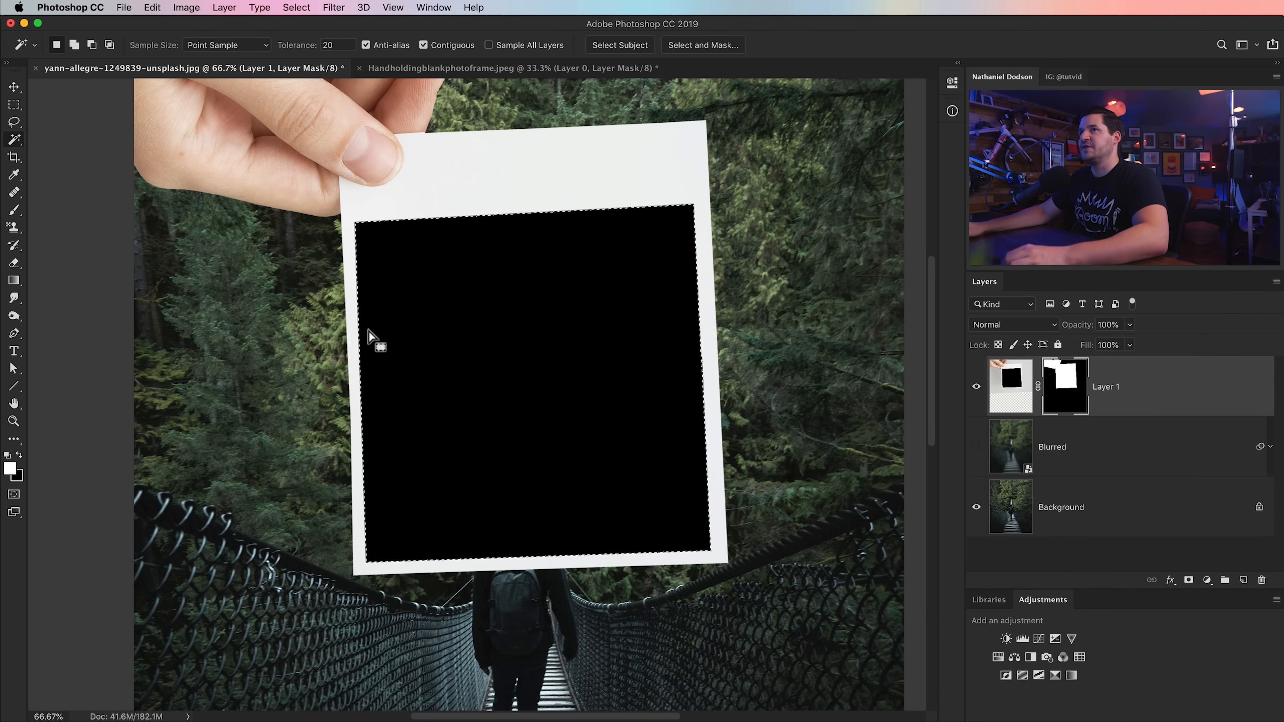
pyautogui.click(153, 7)
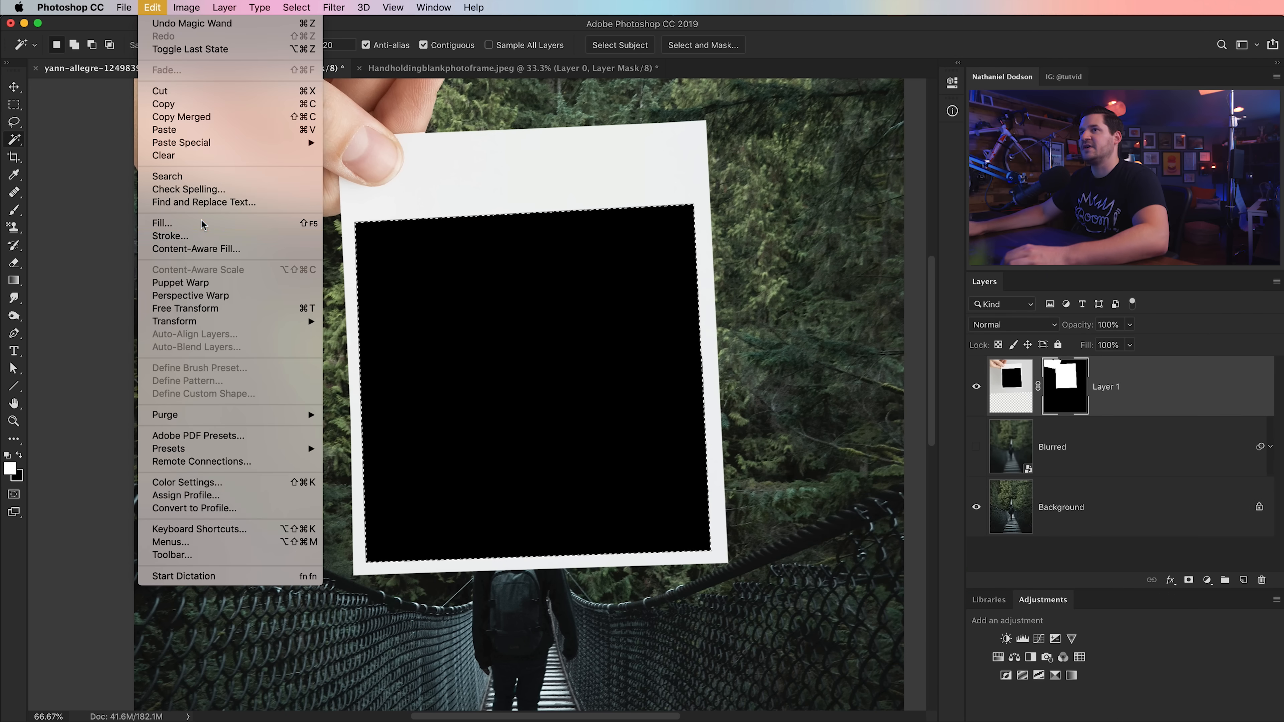
pyautogui.click(308, 314)
pyautogui.click(326, 208)
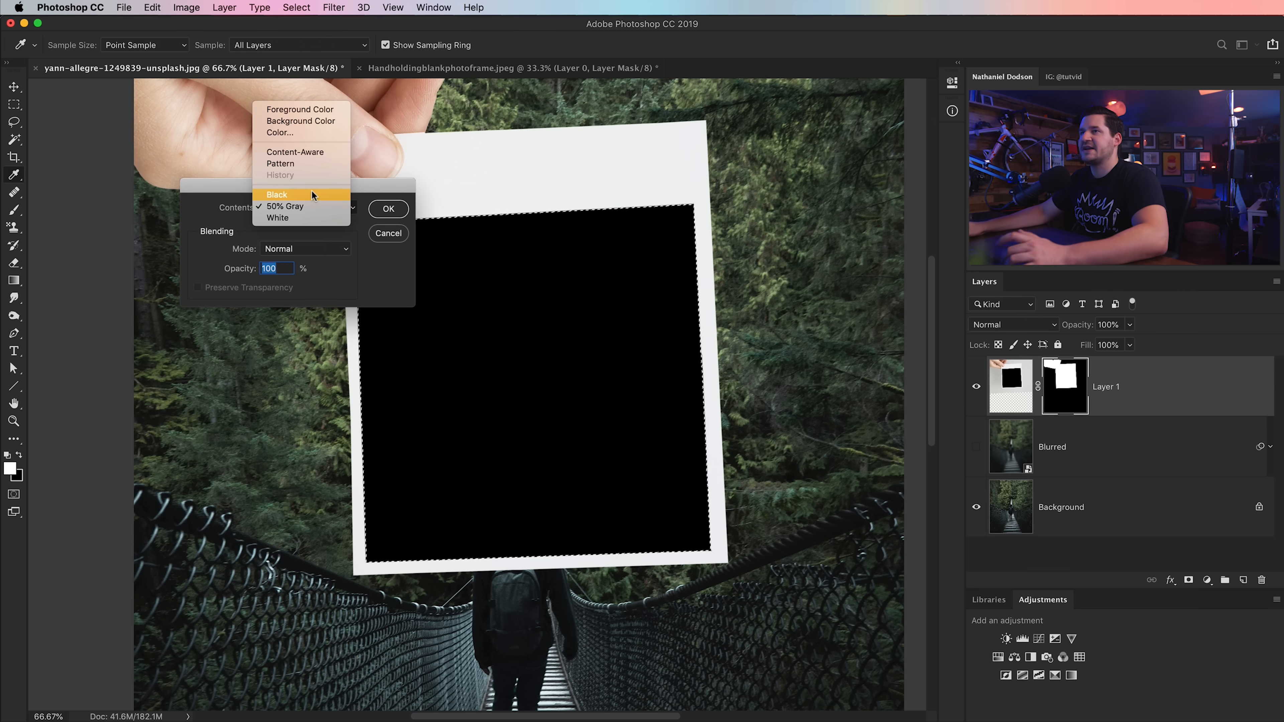
pyautogui.click(311, 190)
pyautogui.click(388, 209)
pyautogui.press('w')
pyautogui.press('super+d')
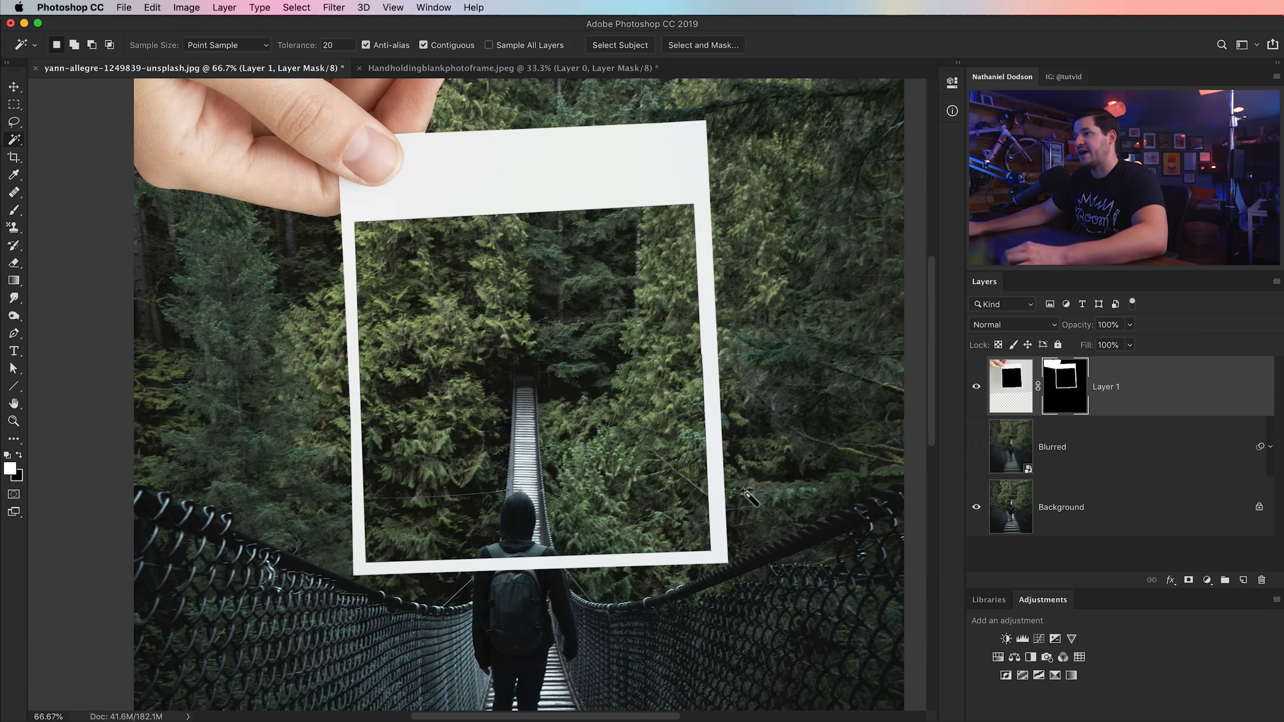
pyautogui.moveTo(510, 427)
pyautogui.mouseDown()
pyautogui.moveTo(513, 352)
pyautogui.moveTo(514, 408)
pyautogui.mouseUp()
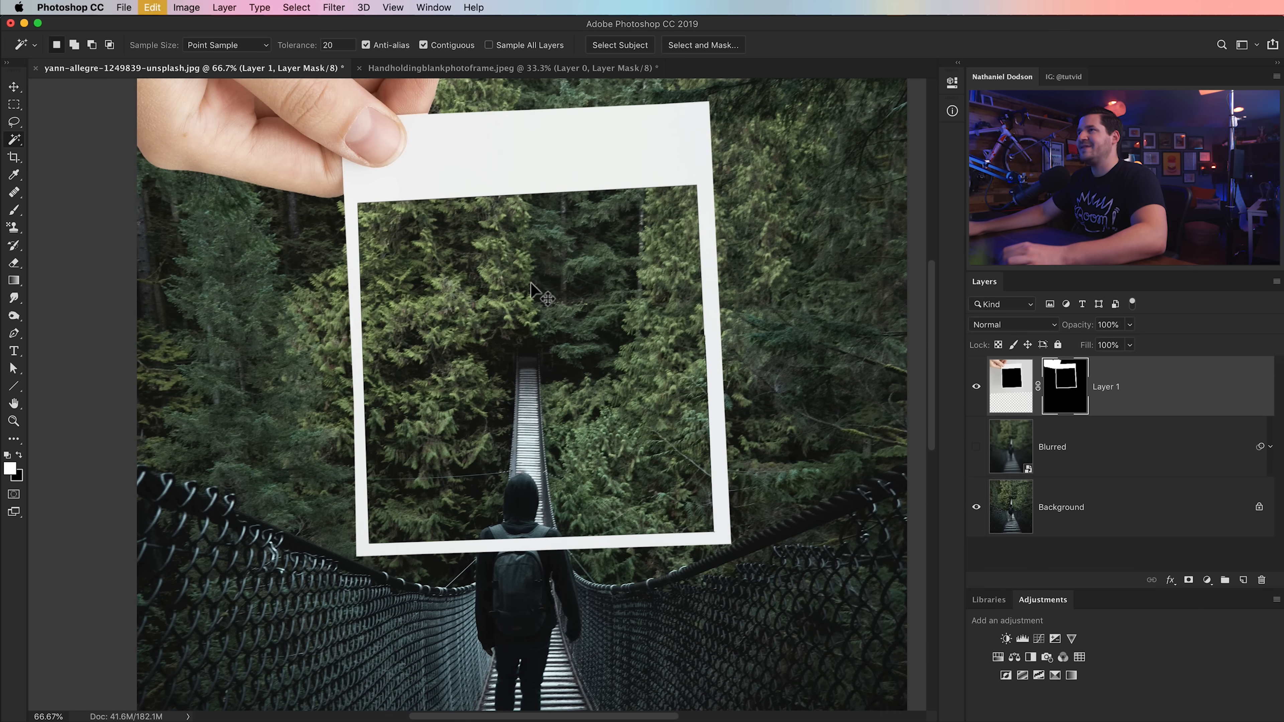
# Undo the cutout of the frame's opening and expand the restored picture-area selection by 2 pixels
pyautogui.hotkey('alt', 'BackSpace')
pyautogui.click(293, 7)
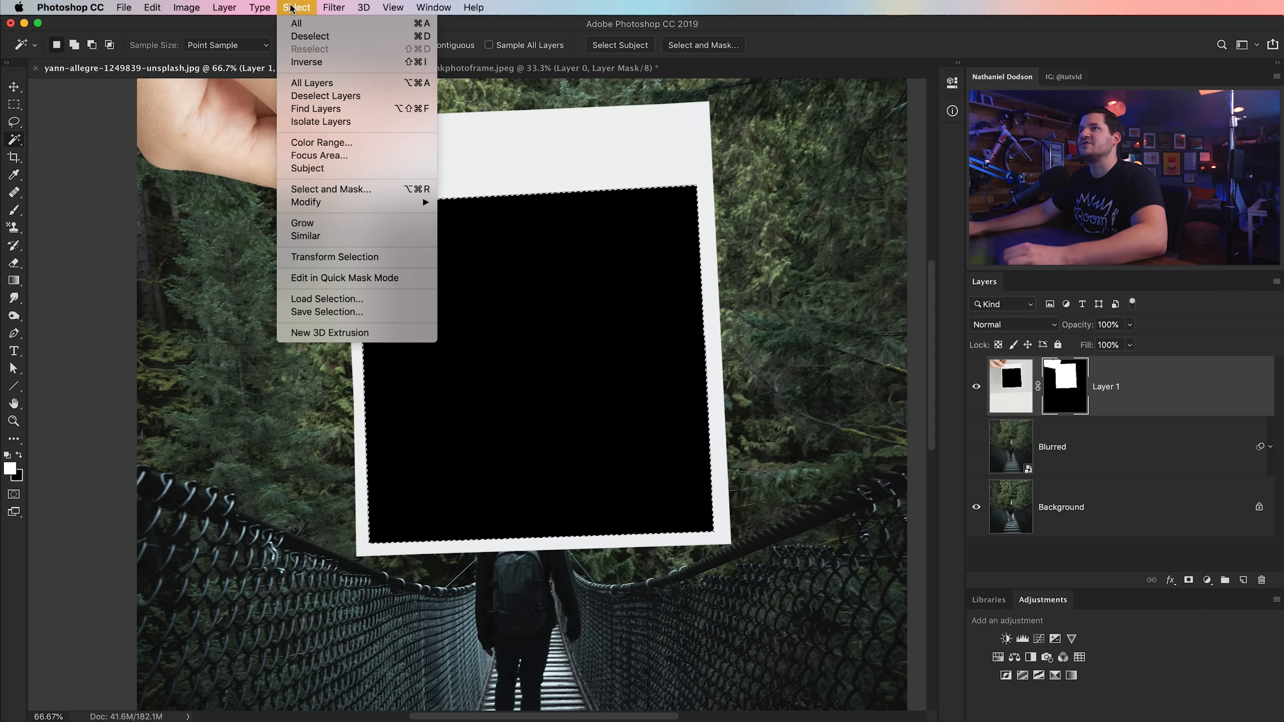
pyautogui.moveTo(344, 202)
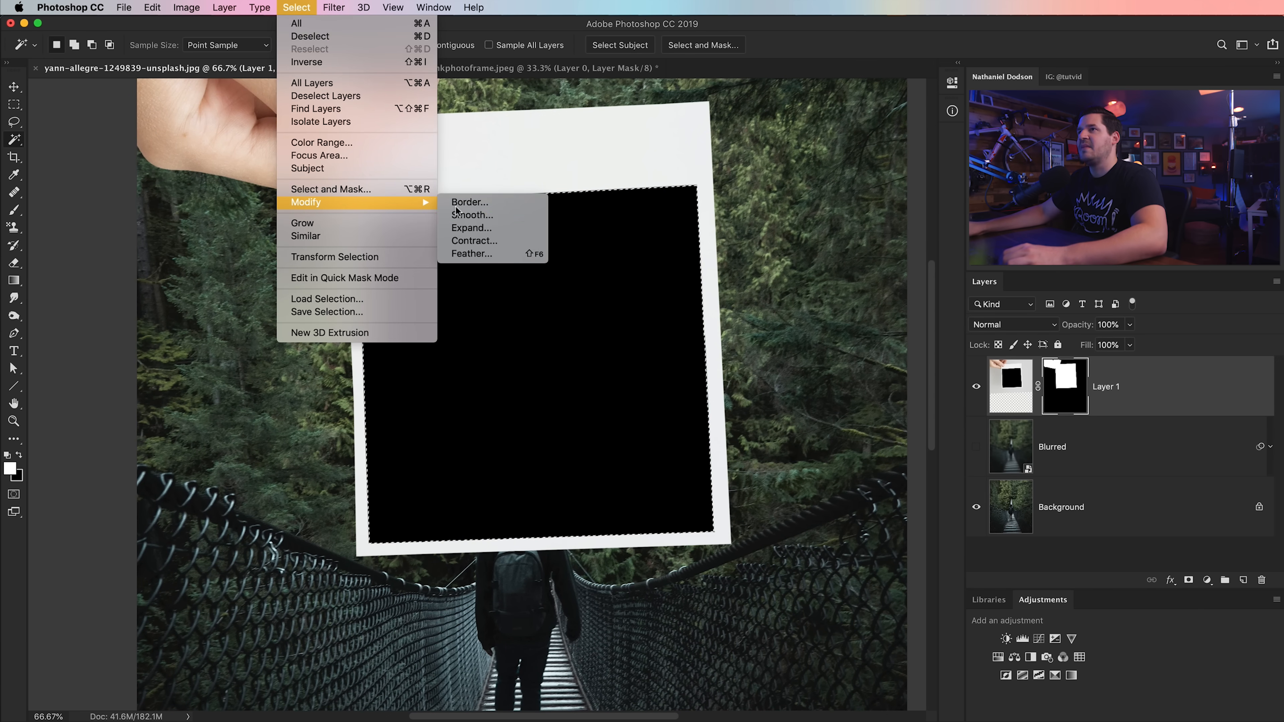
pyautogui.click(479, 228)
pyautogui.write('2')
pyautogui.click(836, 327)
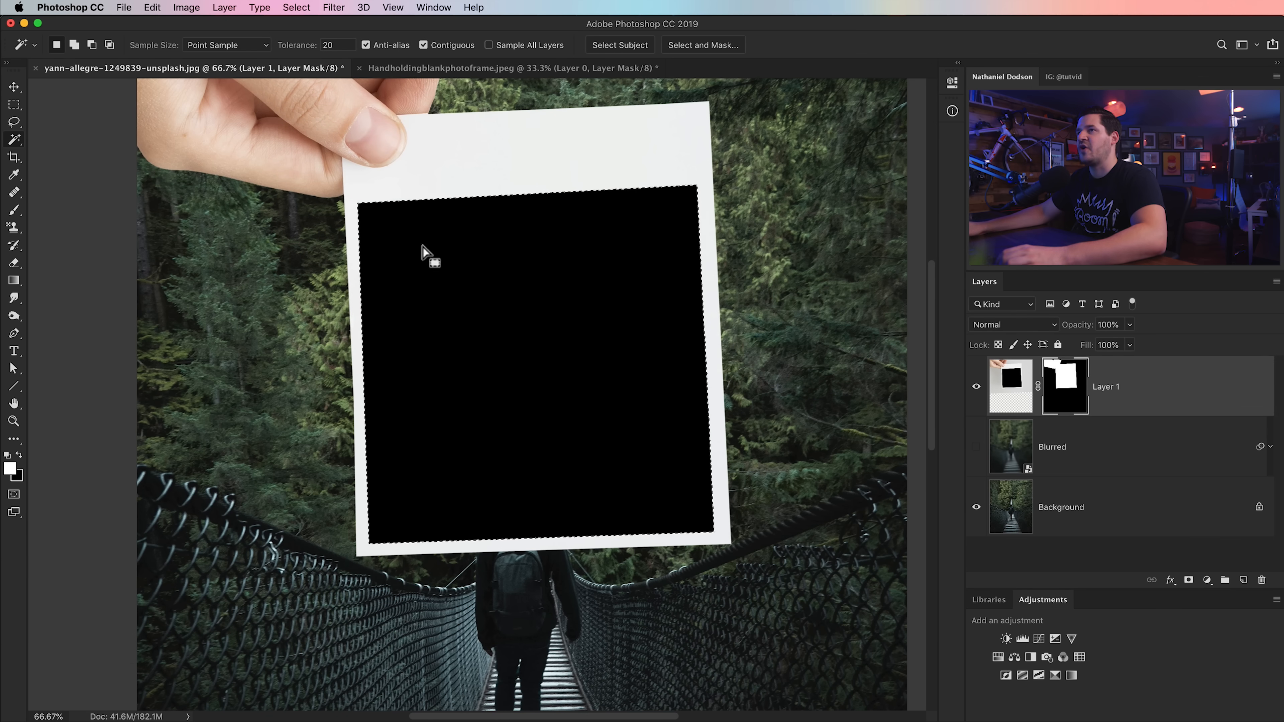
# Fill the expanded selection with Black on Layer 1's mask at 100% opacity, and clear the selection
pyautogui.click(152, 7)
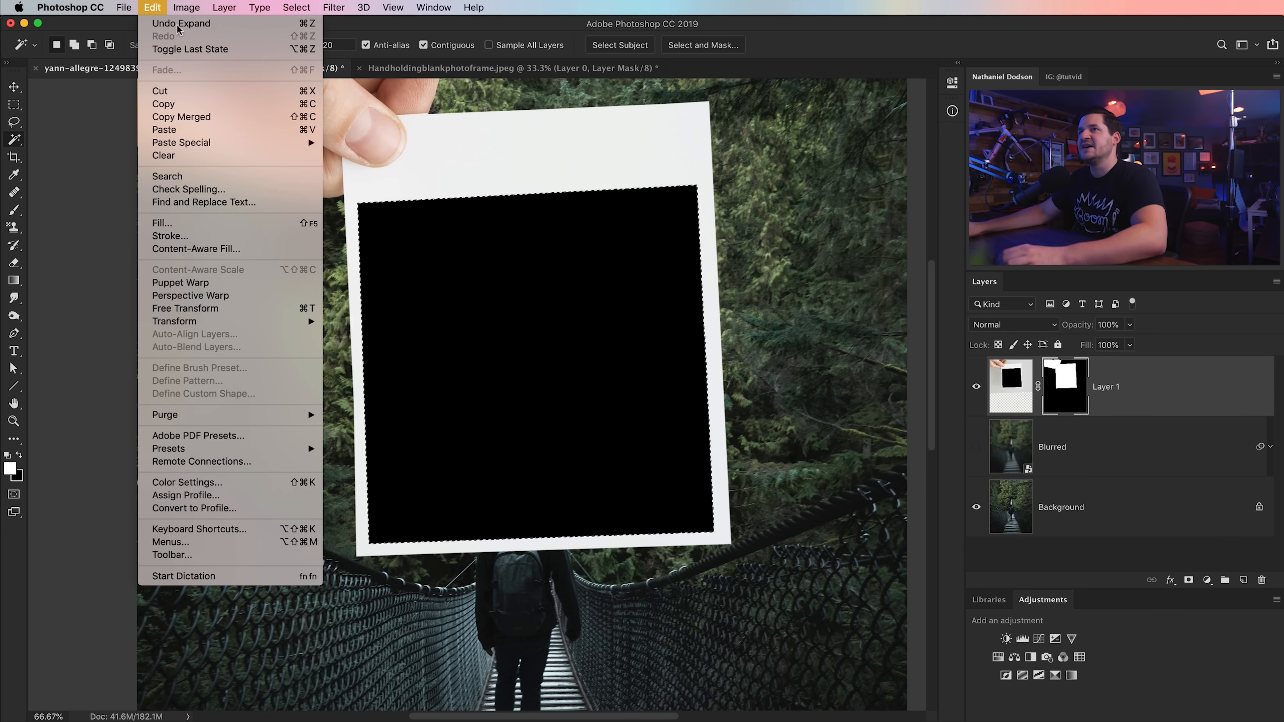
pyautogui.click(225, 223)
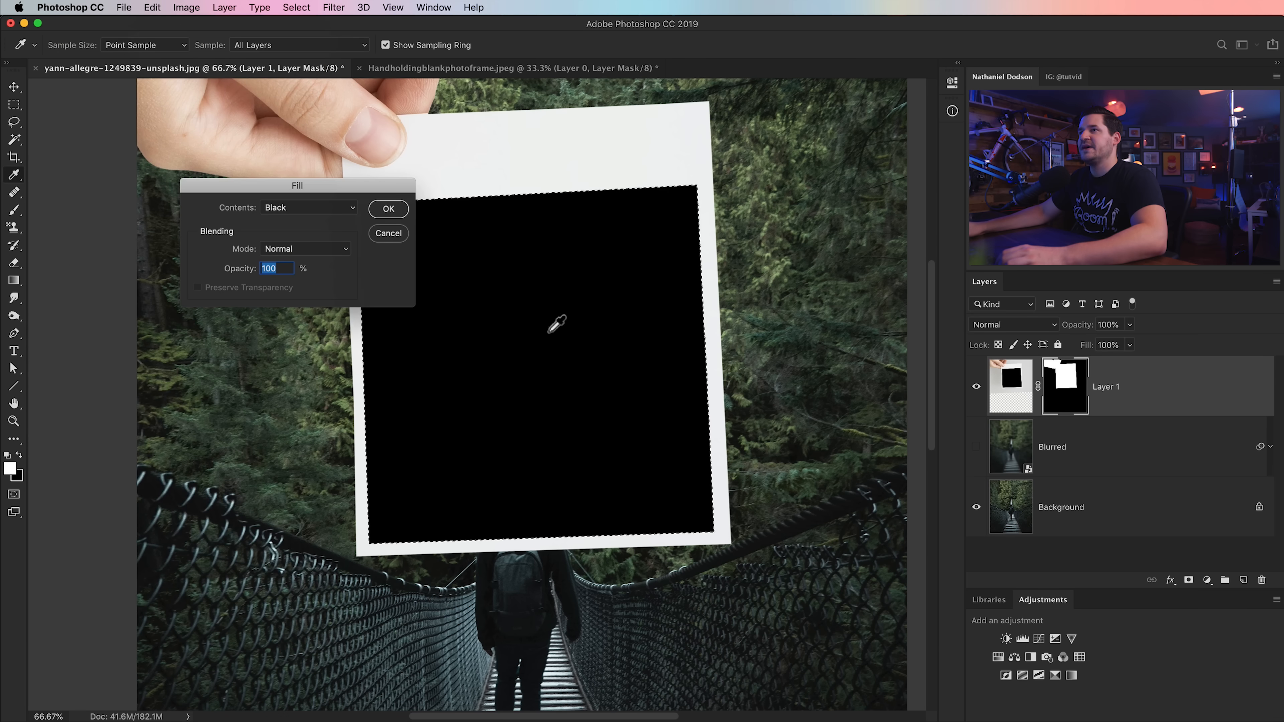
pyautogui.click(380, 208)
pyautogui.press('w')
pyautogui.press('super+d')
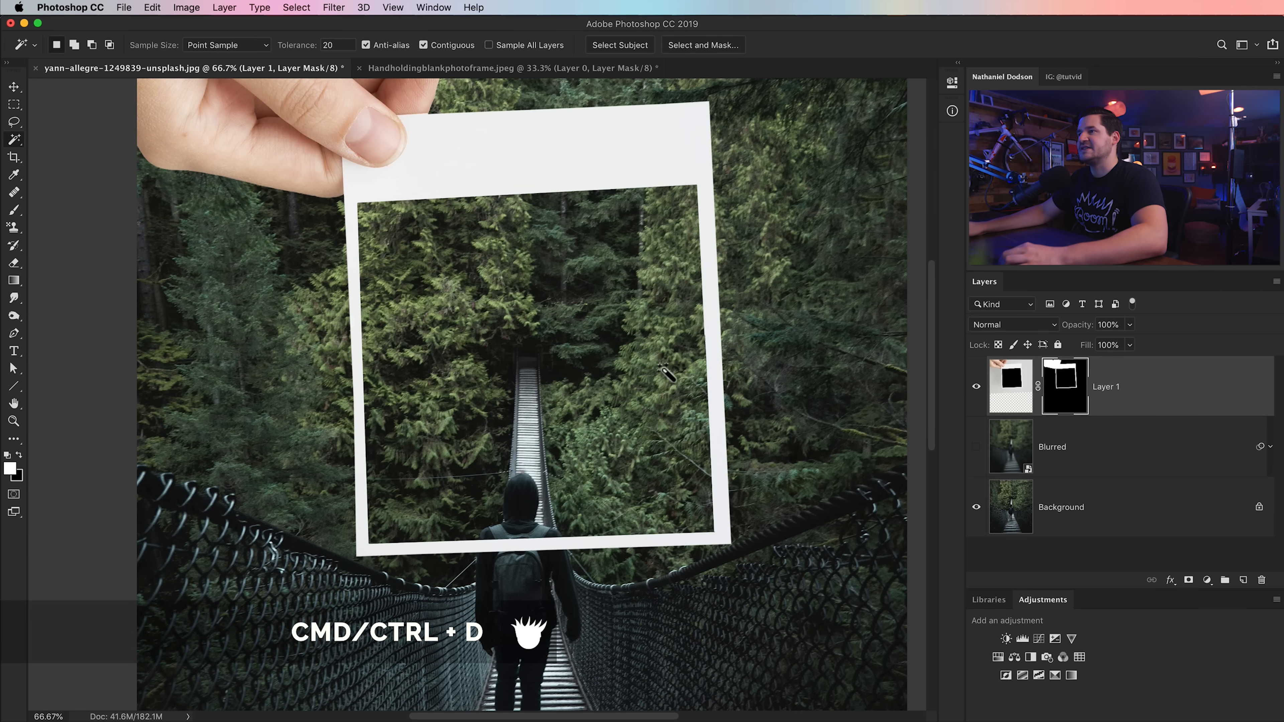
# Make the Blurred layer visible and select it for editing
pyautogui.moveTo(558, 304); pyautogui.dragTo(597, 299)
pyautogui.press('super+minus')
pyautogui.press('super+minus')
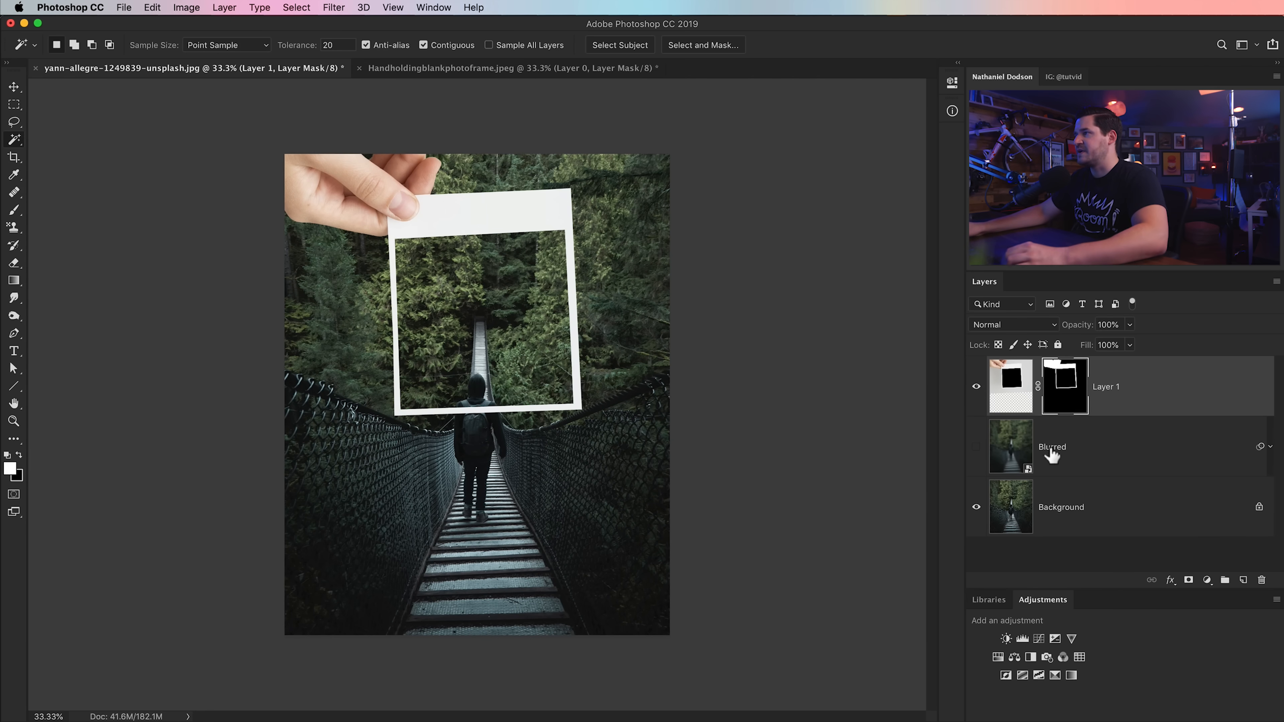
pyautogui.click(976, 447)
pyautogui.click(1033, 463)
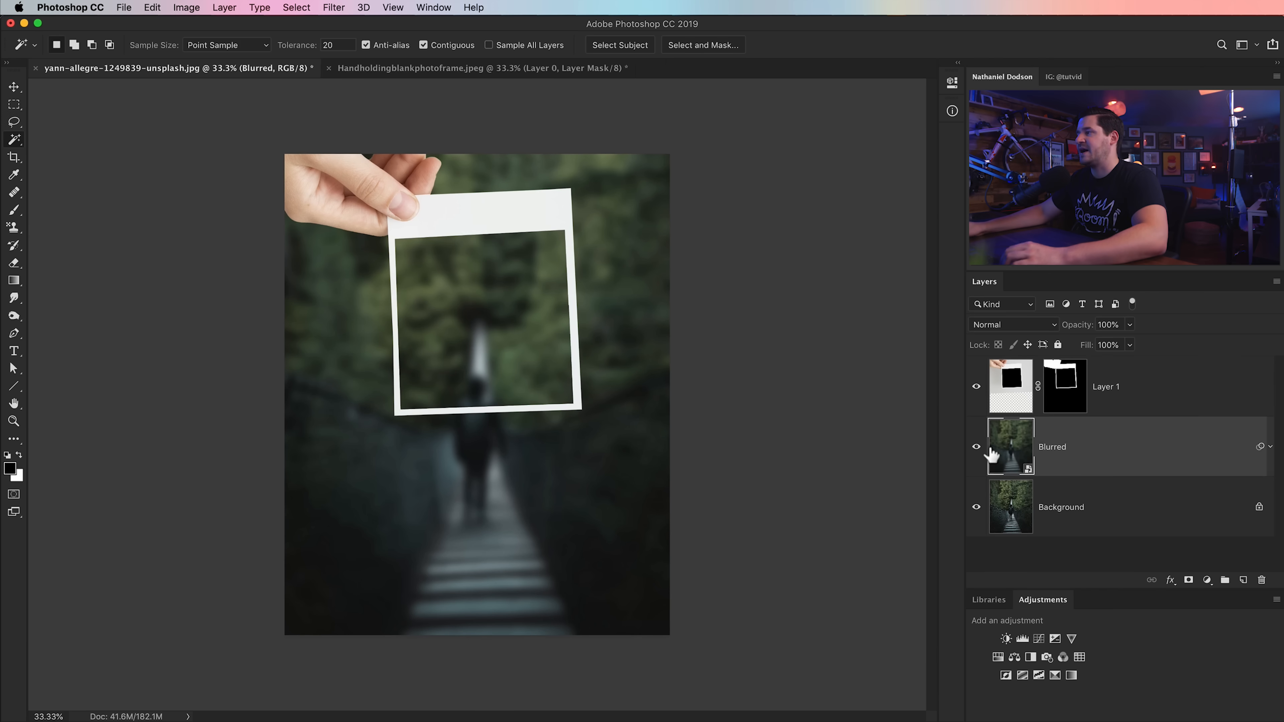
# Outline the frame's opening with the Polygonal Lasso tool, running the selection along the middle of the white border
pyautogui.press('z')
pyautogui.moveTo(473, 322); pyautogui.dragTo(488, 368)
pyautogui.moveTo(14, 122); pyautogui.dragTo(54, 132)
pyautogui.click(302, 234)
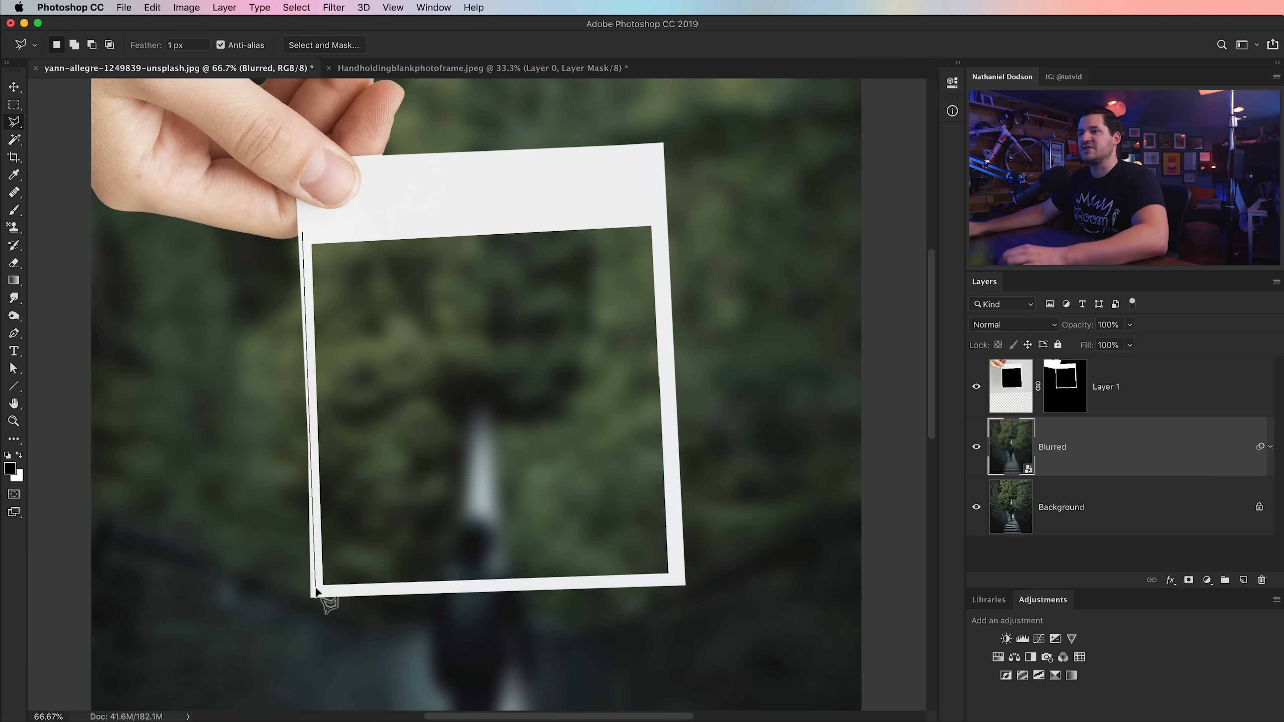
pyautogui.click(679, 581)
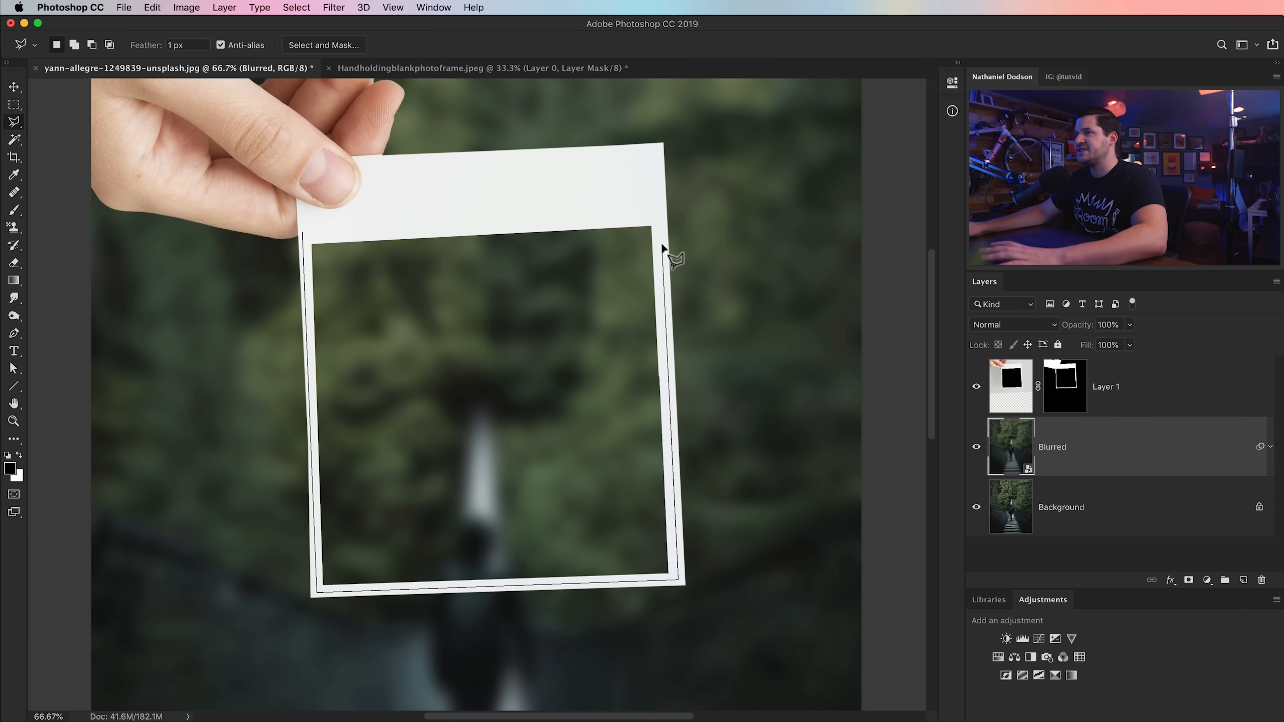
pyautogui.click(661, 215)
pyautogui.click(304, 234)
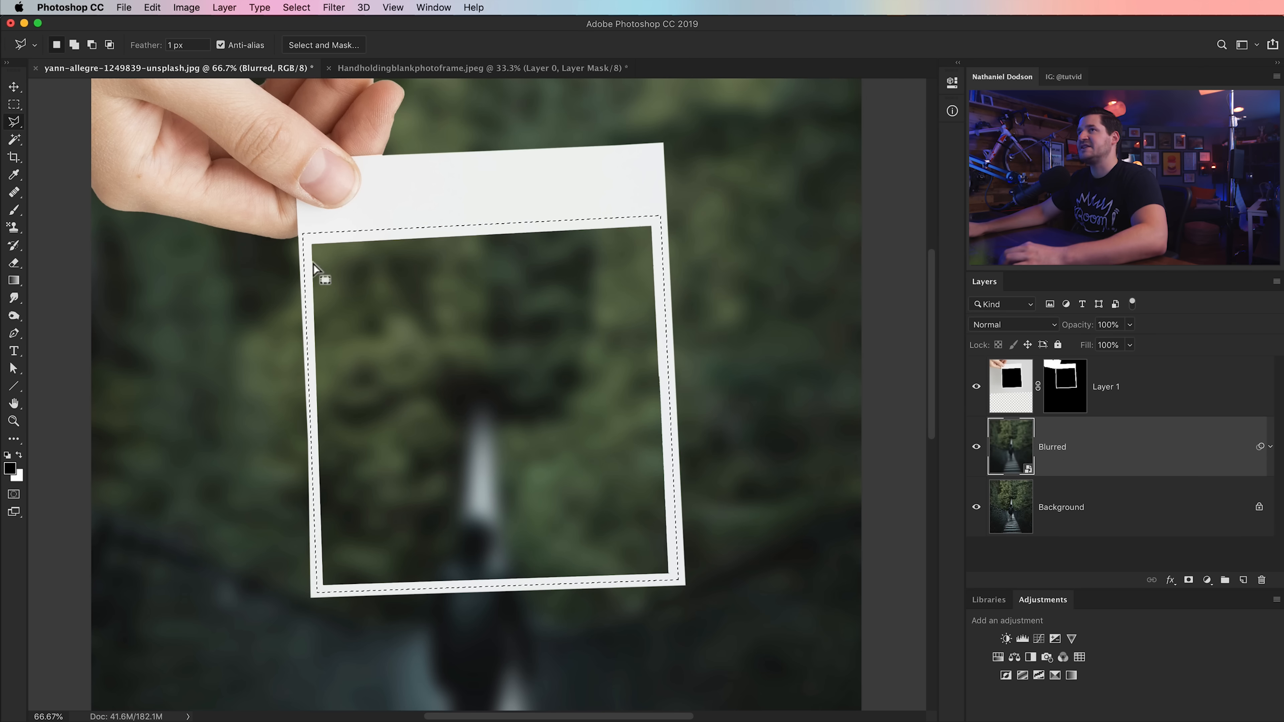
# Add a layer mask to the Blurred layer that hides the selected opening
pyautogui.click(223, 7)
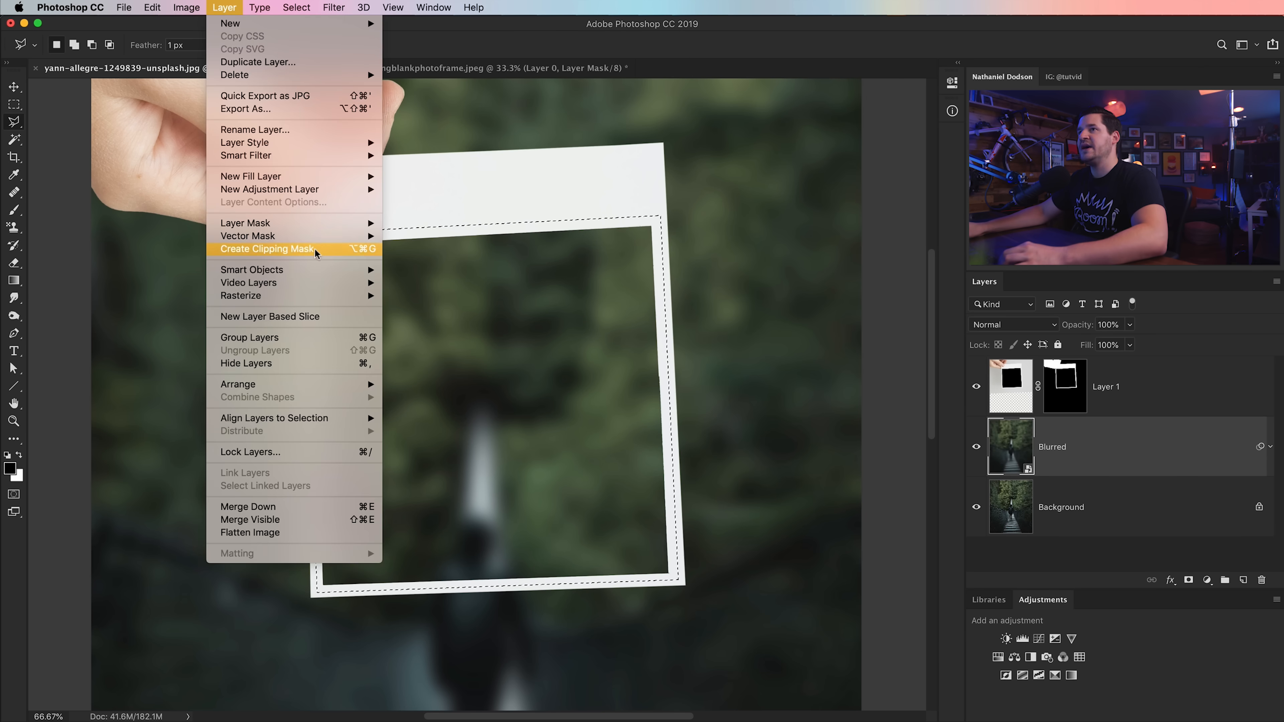
pyautogui.moveTo(283, 223)
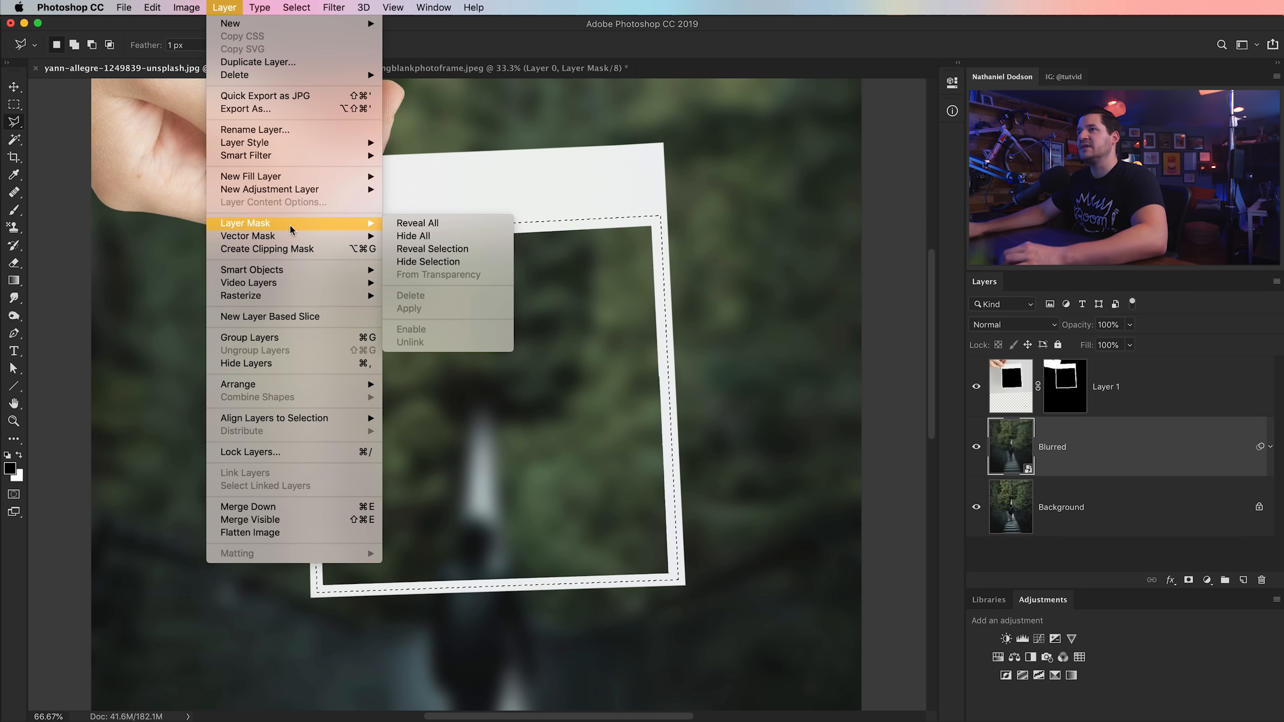
pyautogui.click(429, 262)
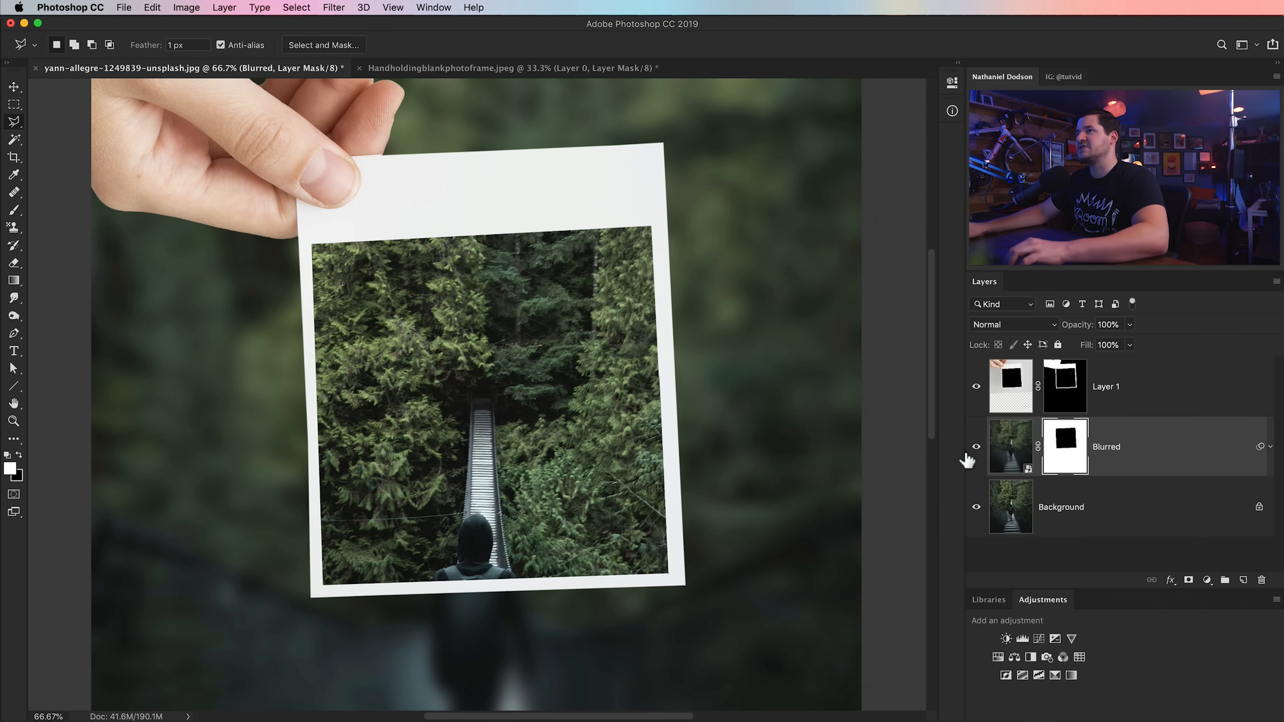
# Select the bridge, its railings and the man below the frame with the Polygonal Lasso tool at 8 px feather
pyautogui.moveTo(424, 424); pyautogui.dragTo(470, 359)
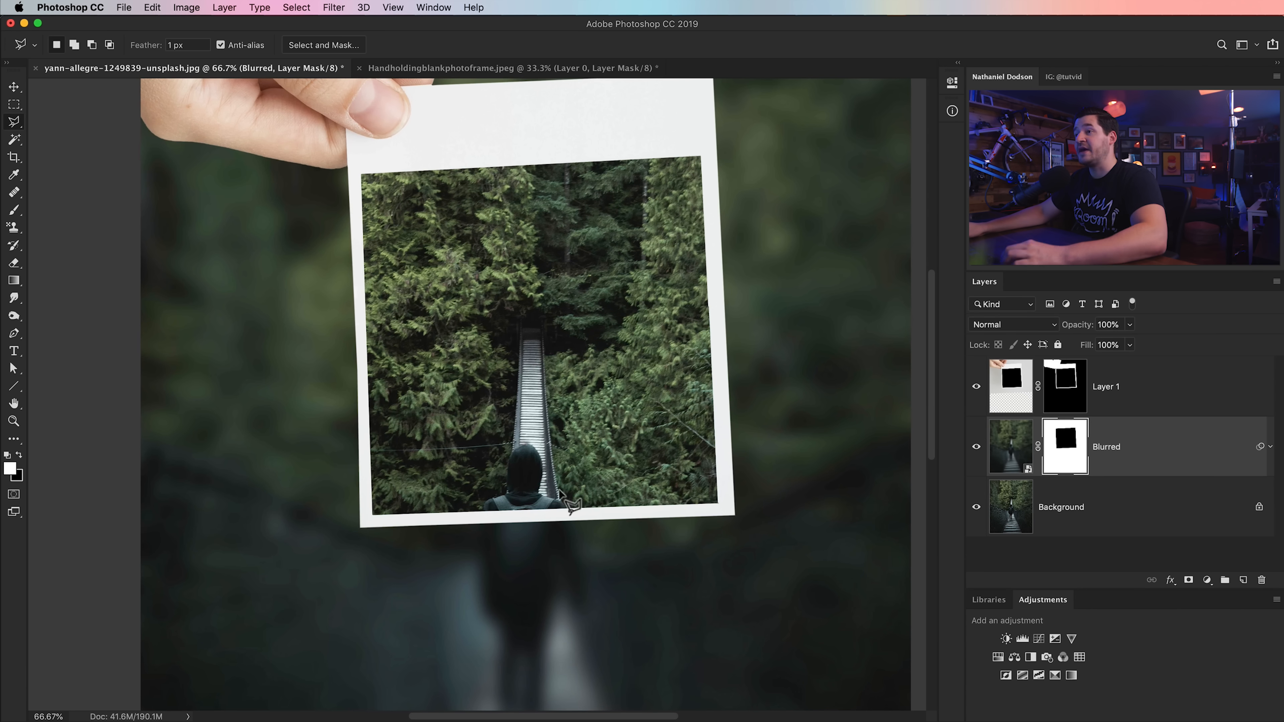
pyautogui.press('super+minus')
pyautogui.press('super+minus')
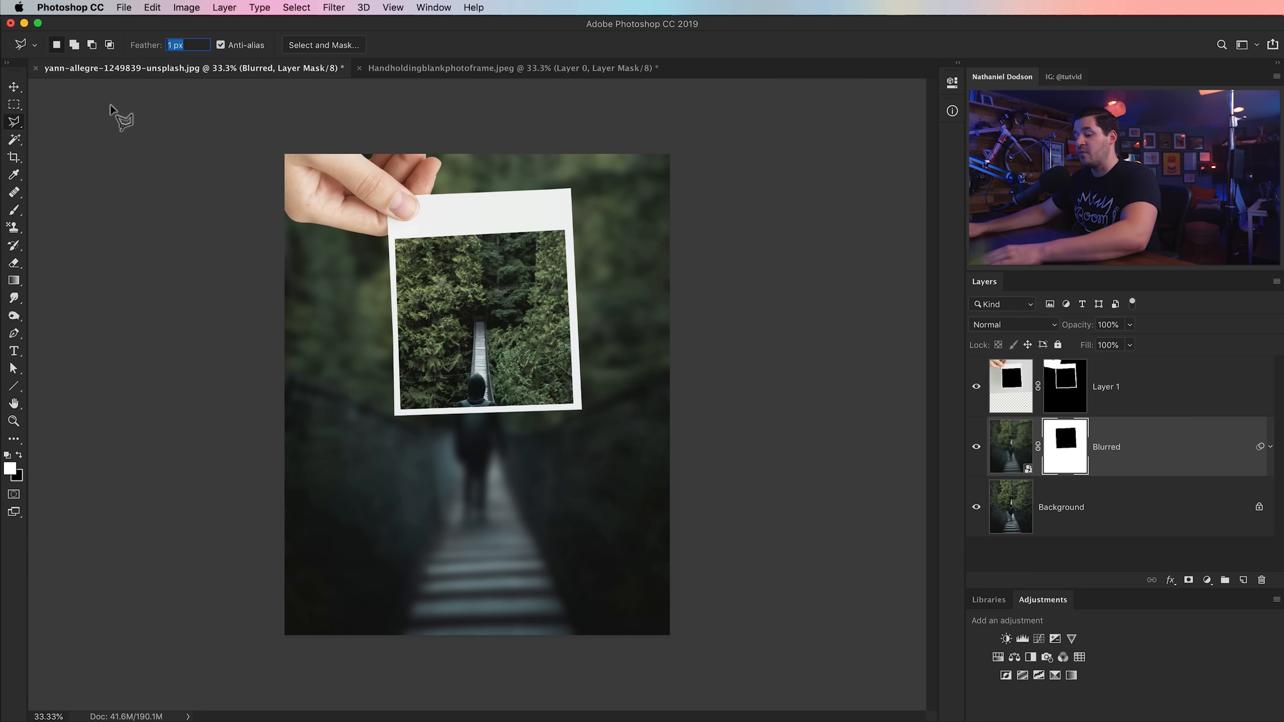
pyautogui.write('8')
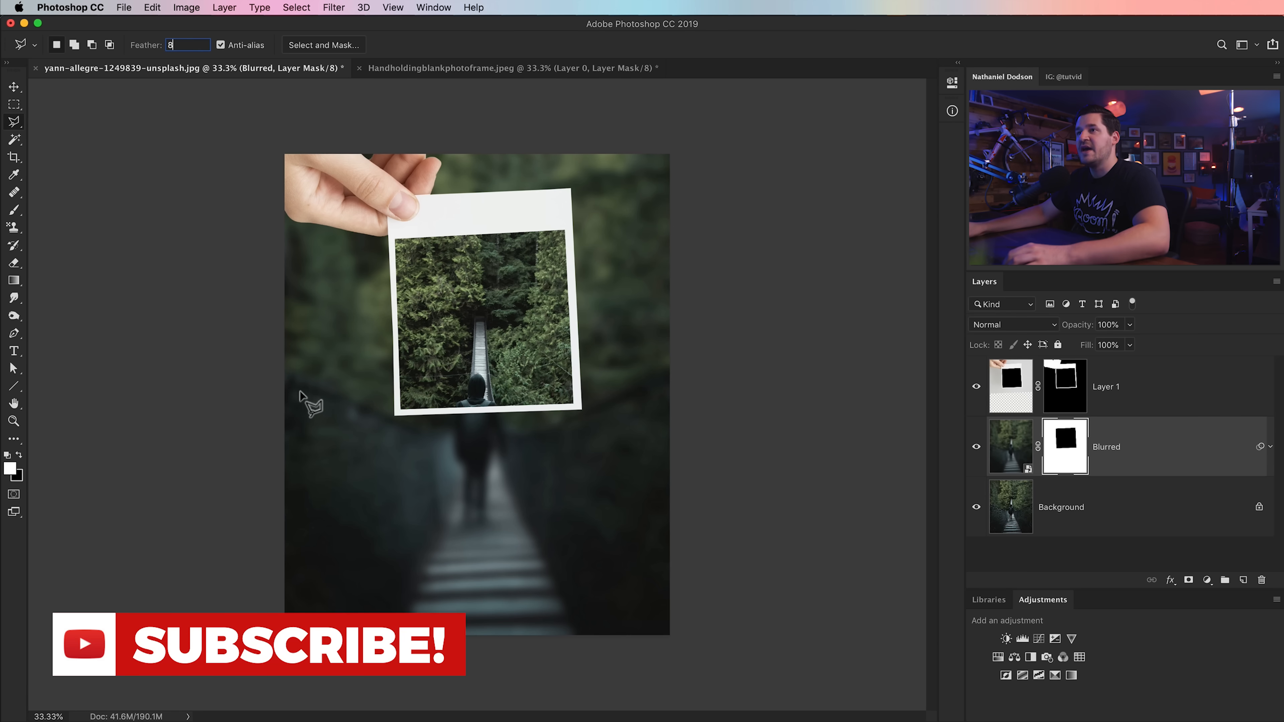
pyautogui.click(281, 378)
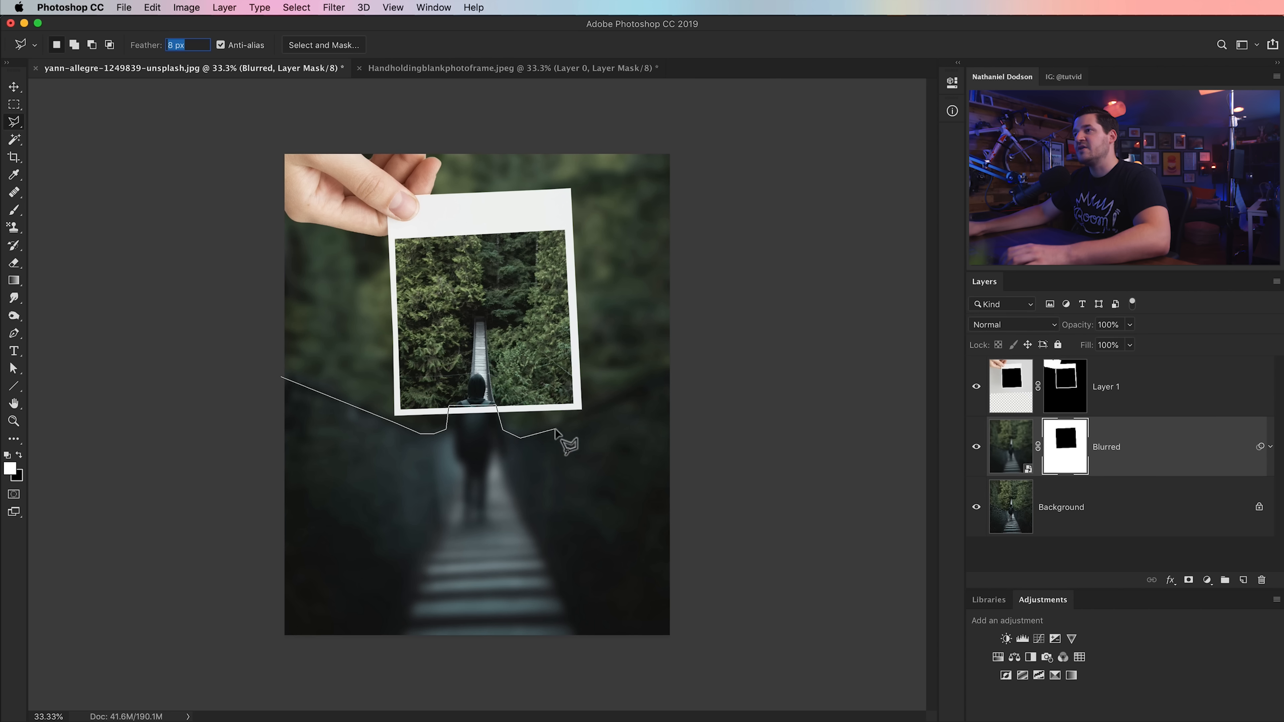
pyautogui.click(685, 363)
pyautogui.click(760, 424)
pyautogui.click(747, 709)
pyautogui.click(200, 698)
pyautogui.click(281, 379)
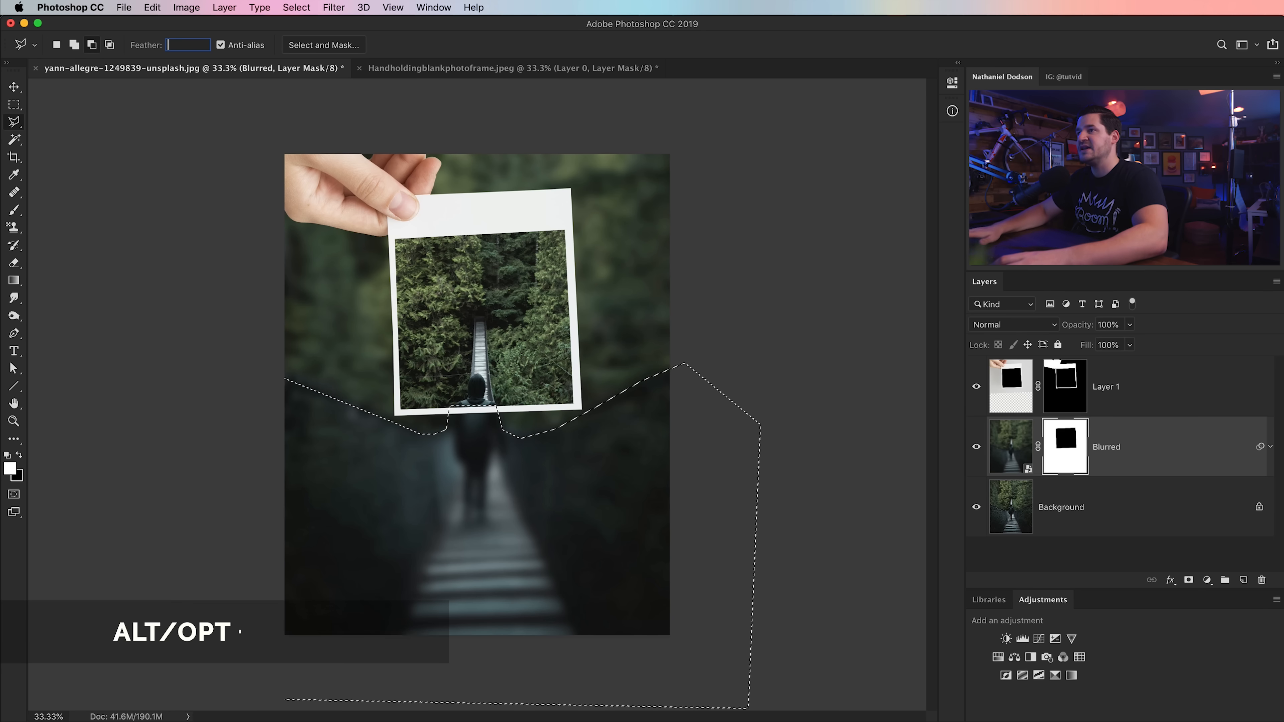
# Try to fill the selected bridge area on the Blurred layer's mask with the foreground color
pyautogui.hotkey('alt', 'BackSpace')
pyautogui.hotkey('alt', 'BackSpace')
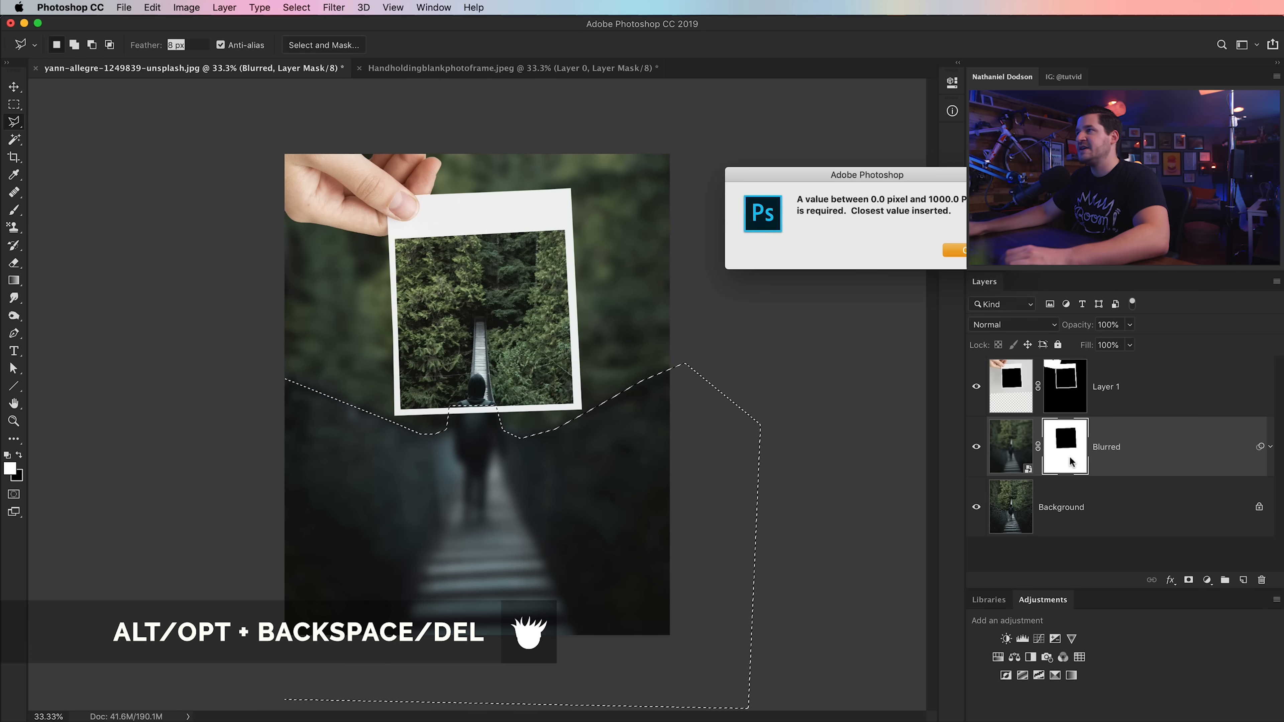
pyautogui.press('Return')
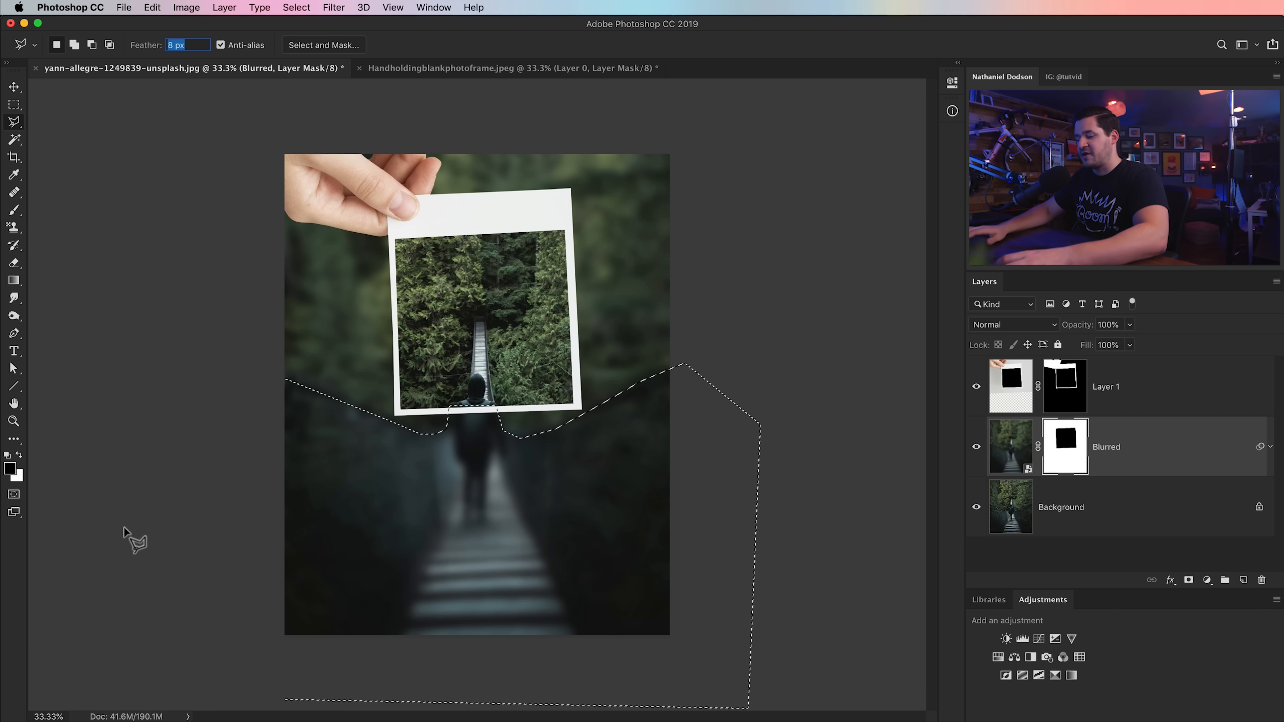
pyautogui.click(1071, 447)
pyautogui.press('Return')
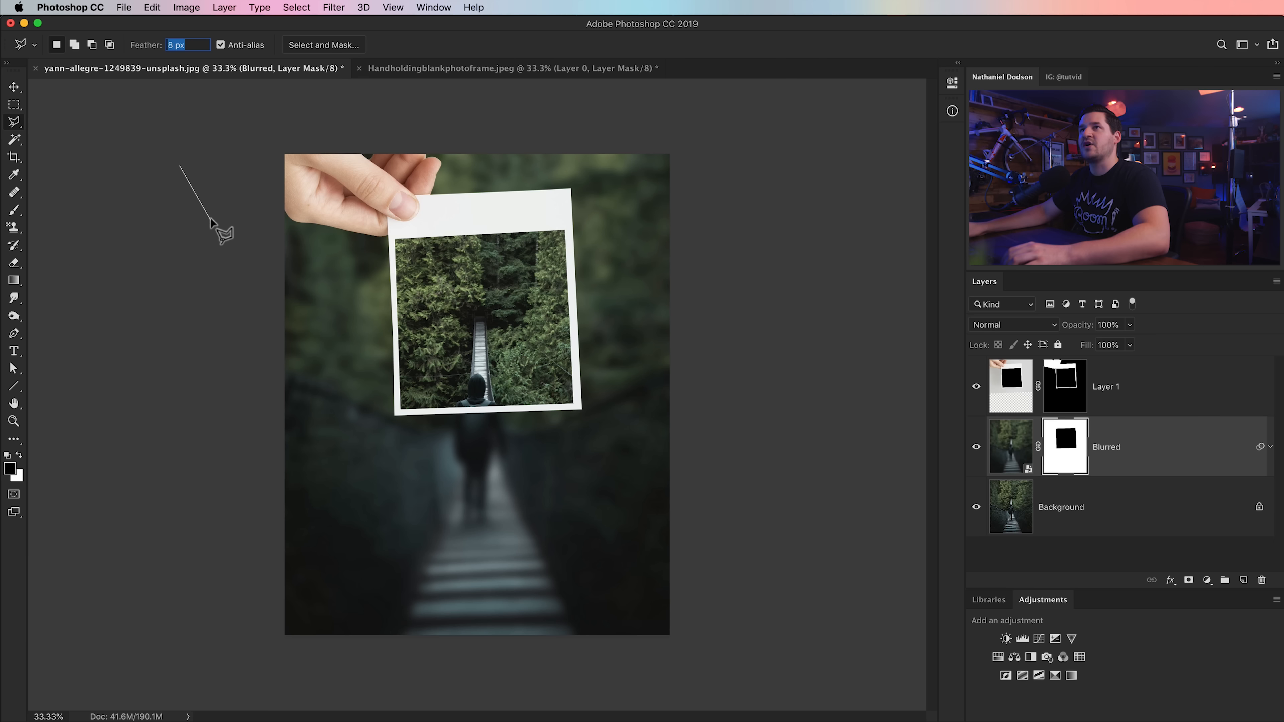
# Cancel the stray lasso outline, fill the selected bridge area with black on the Blurred layer's mask, and clear the selection
pyautogui.press('Escape')
pyautogui.click(15, 88)
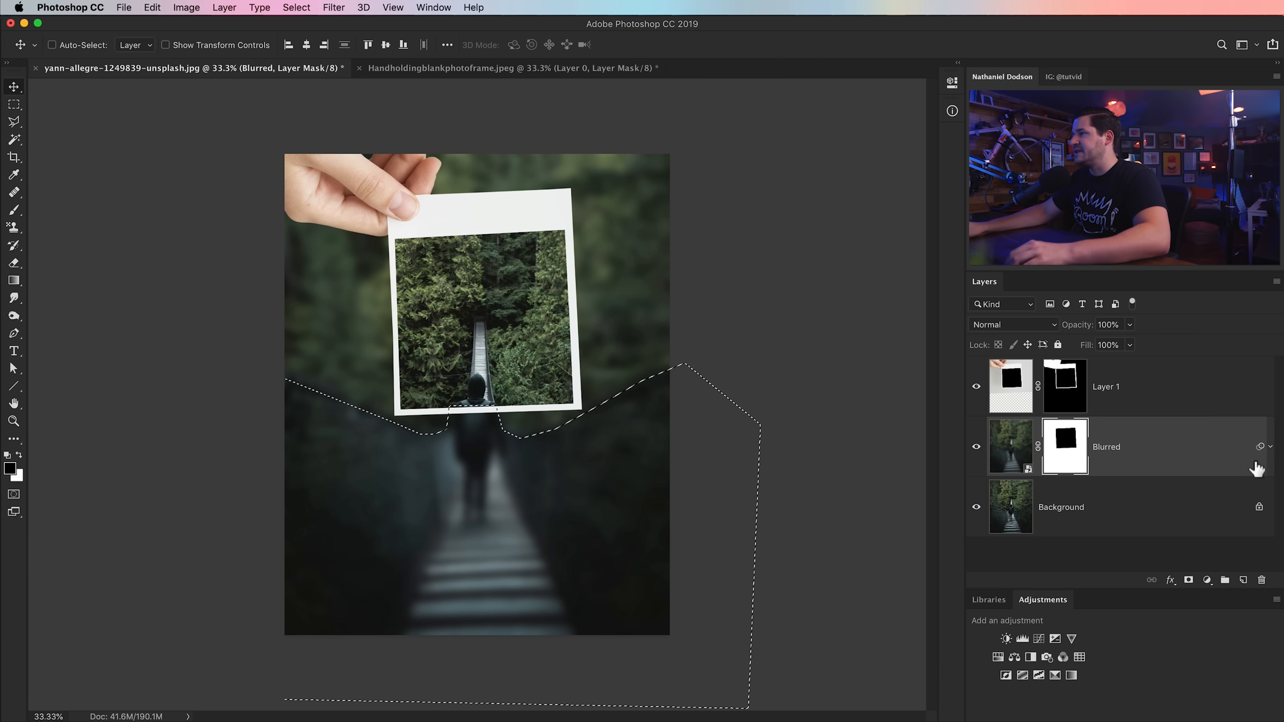
pyautogui.hotkey('alt', 'BackSpace')
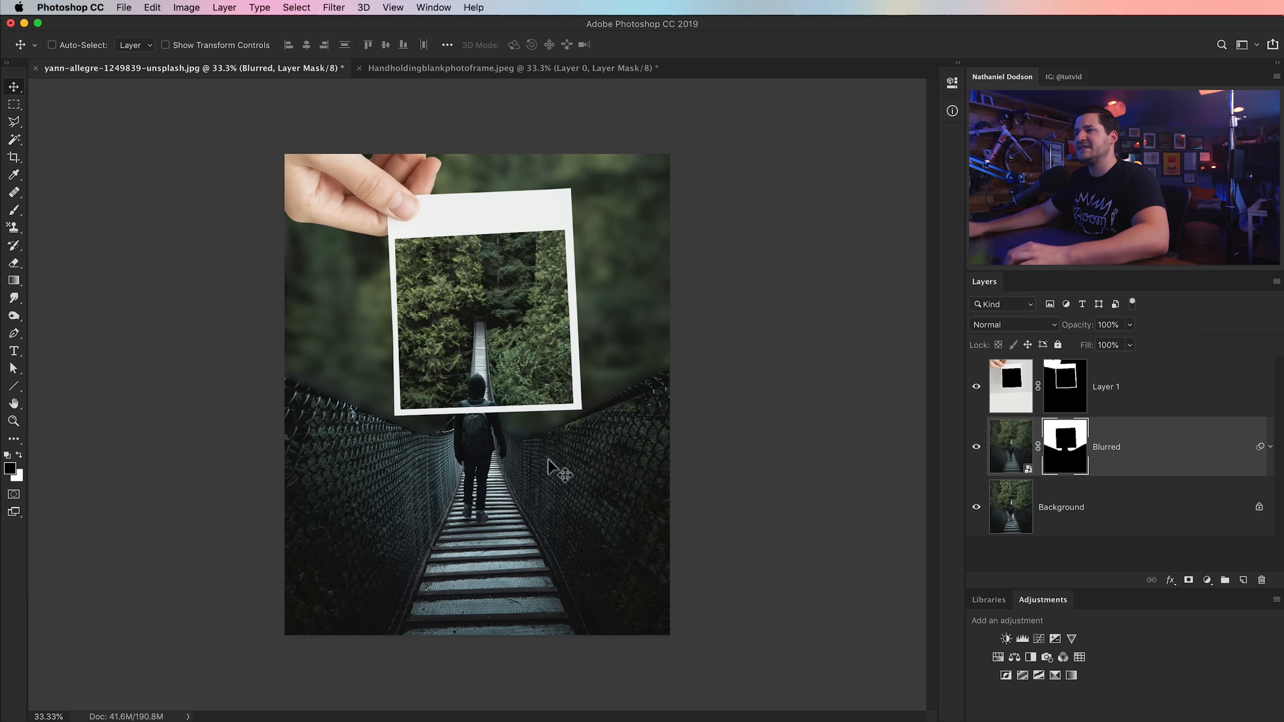
# Paint black on the Blurred layer's mask along the left bridge railing with a soft 334 px brush at 0% hardness
pyautogui.press('z')
pyautogui.click(536, 447)
pyautogui.click(537, 447)
pyautogui.moveTo(639, 445); pyautogui.dragTo(544, 473)
pyautogui.moveTo(395, 500); pyautogui.dragTo(497, 504)
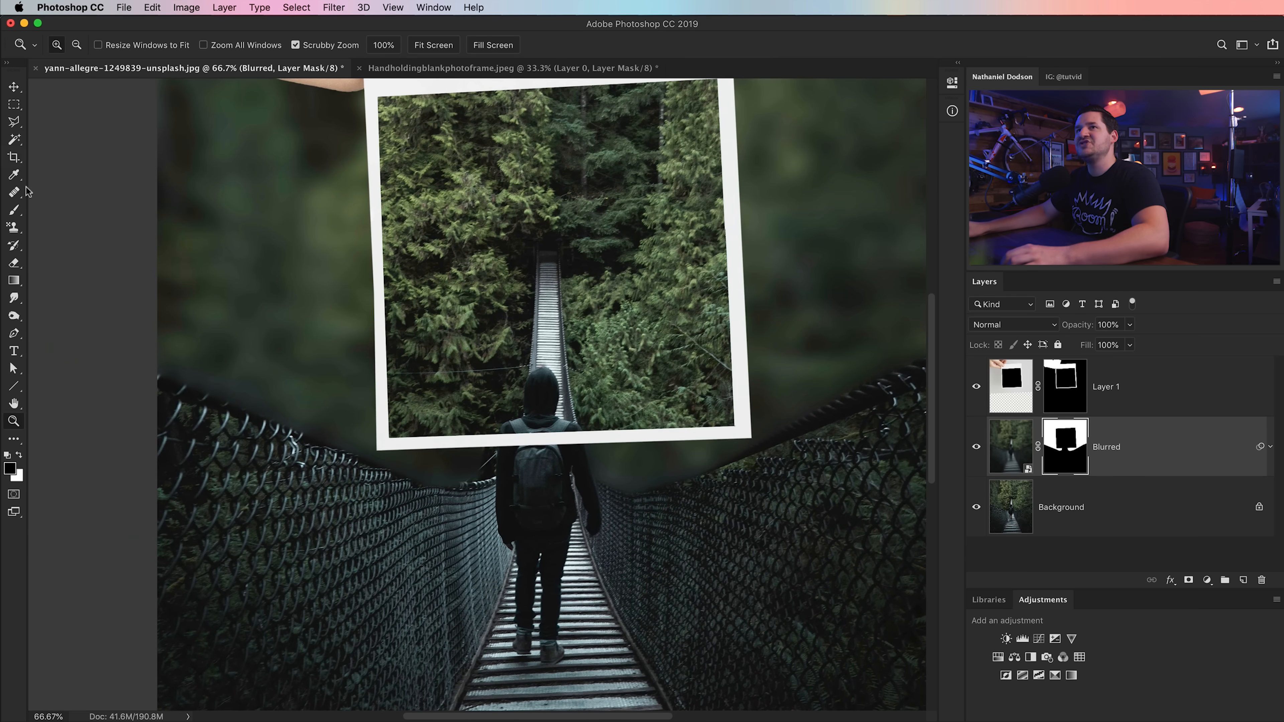
pyautogui.click(13, 209)
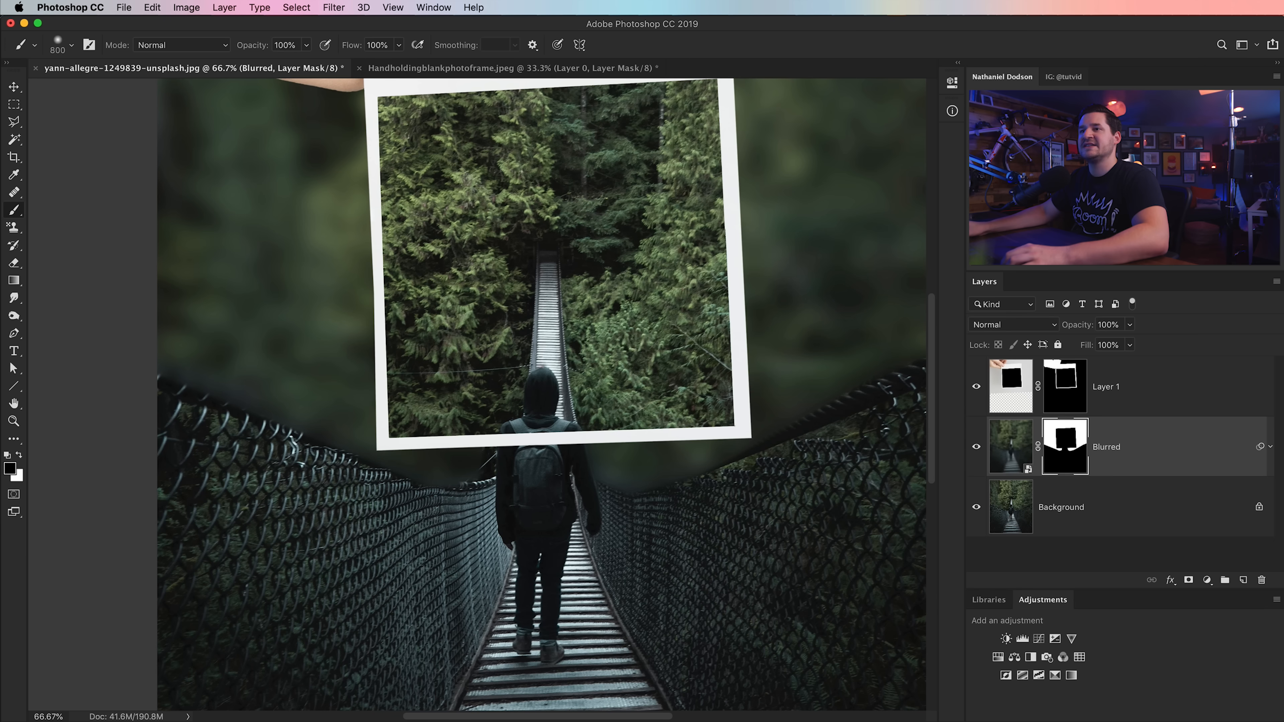
pyautogui.rightClick(298, 521)
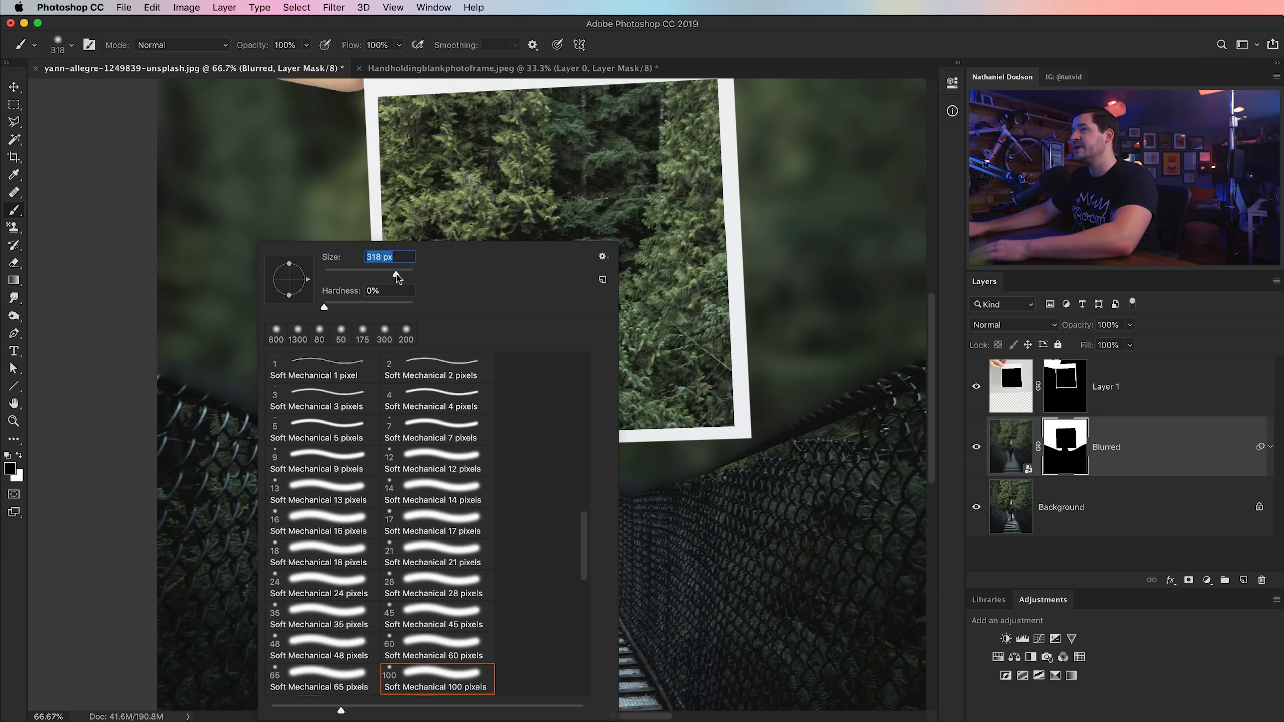
pyautogui.click(105, 482)
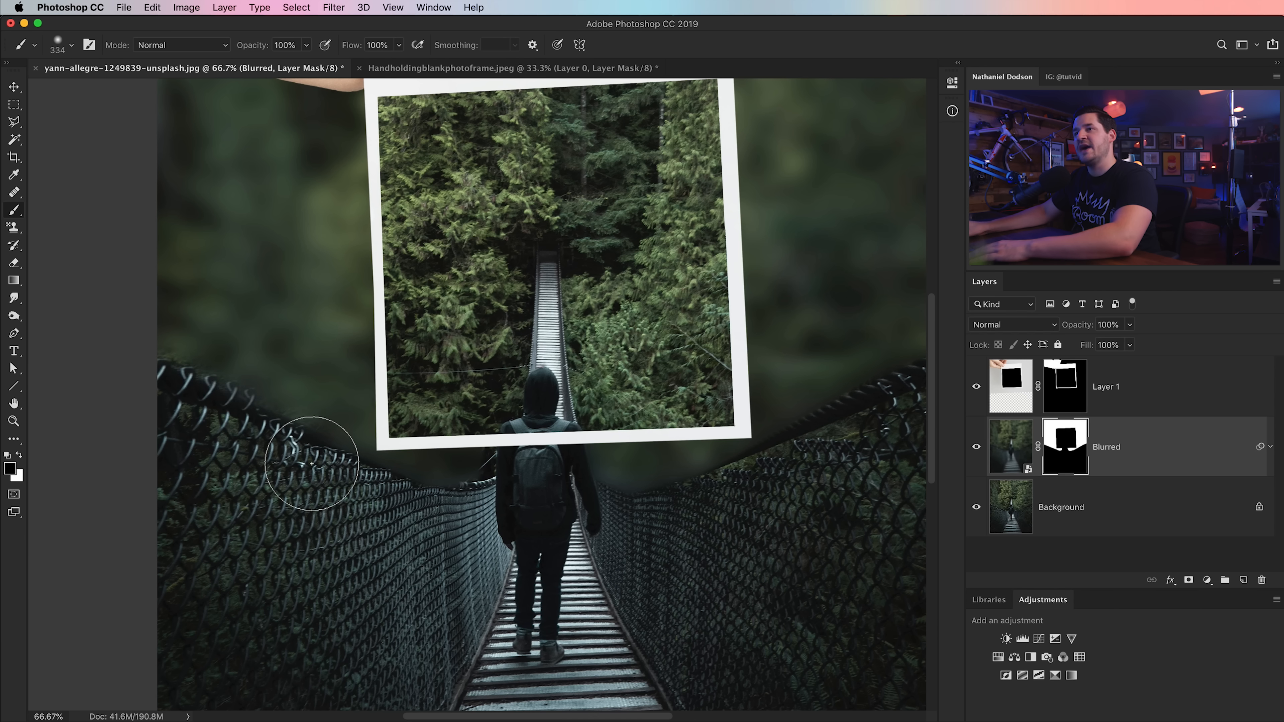
pyautogui.moveTo(287, 445)
pyautogui.mouseDown()
pyautogui.moveTo(332, 476)
pyautogui.moveTo(449, 510)
pyautogui.moveTo(499, 503)
pyautogui.mouseUp()
# Paint white on the Blurred layer's mask between the frame's lower edge and the left railing, reducing the brush to 150 px
pyautogui.press('[')
pyautogui.press('[')
pyautogui.press('x')
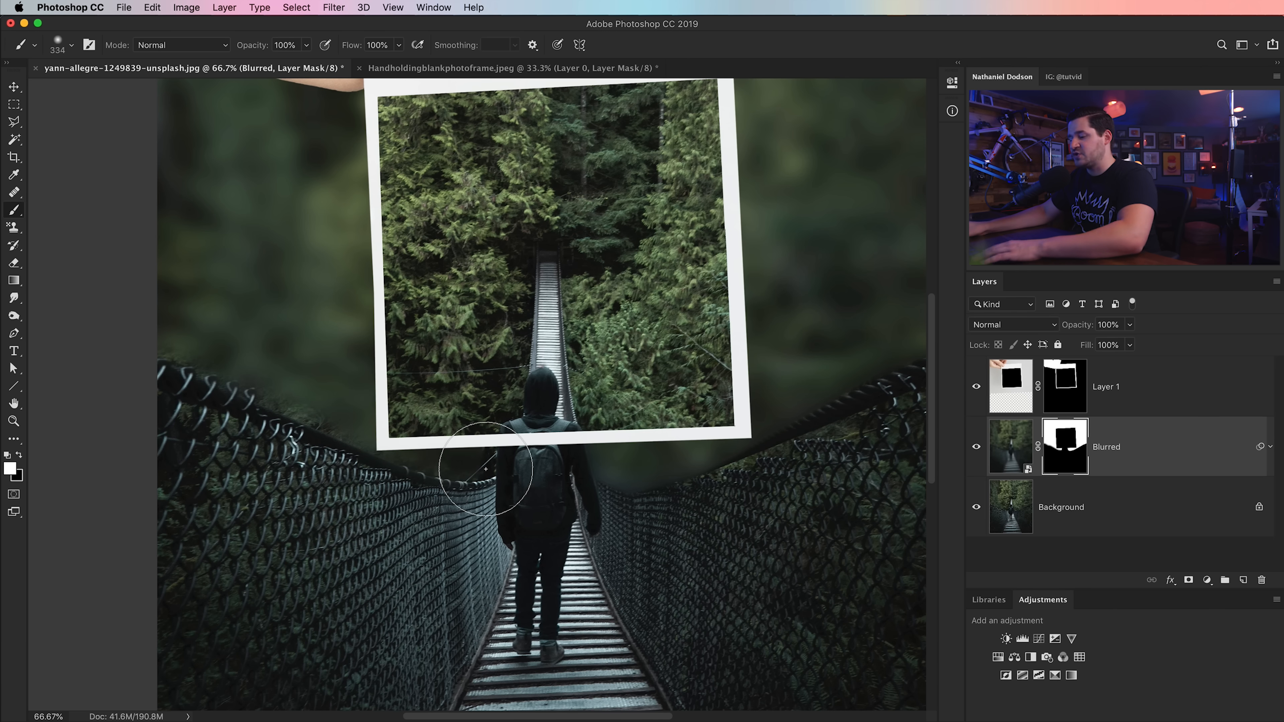
pyautogui.press('[')
pyautogui.press('[')
pyautogui.press('[')
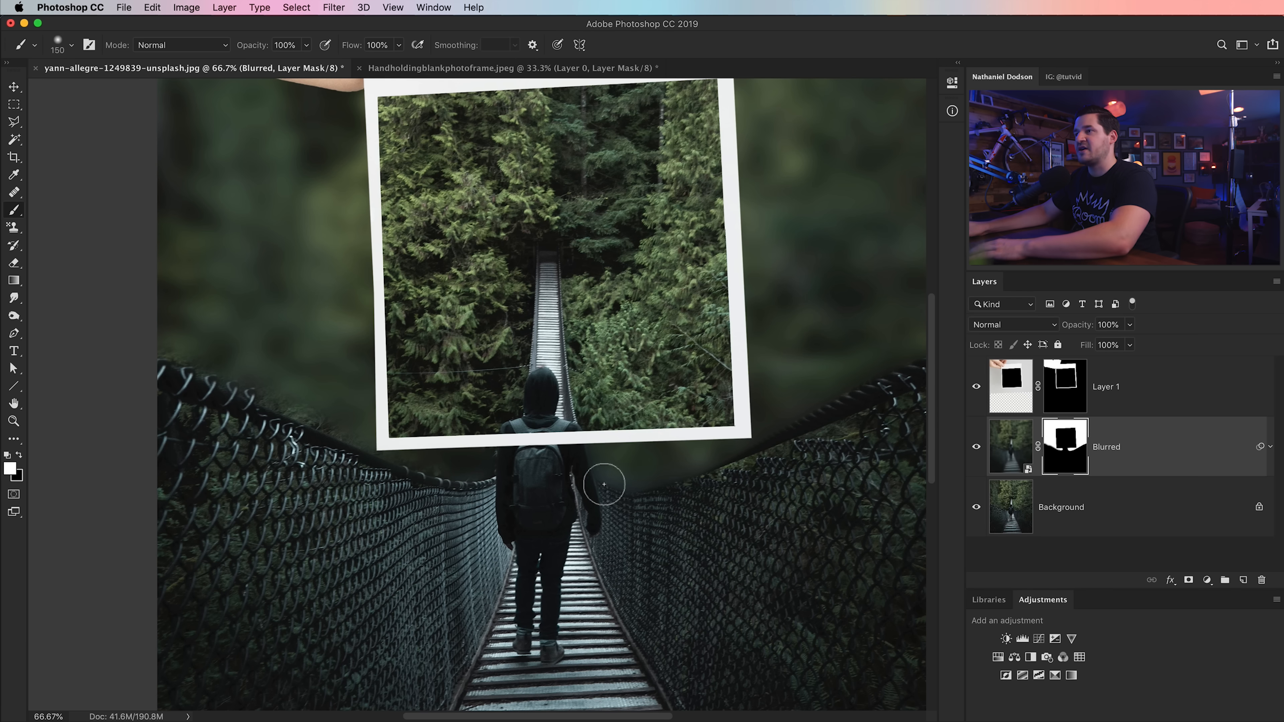
# Paint black on the Blurred layer's mask along the right bridge railing, enlarging the brush from 200 to 500 px
pyautogui.press(']')
pyautogui.press(']')
pyautogui.press('x')
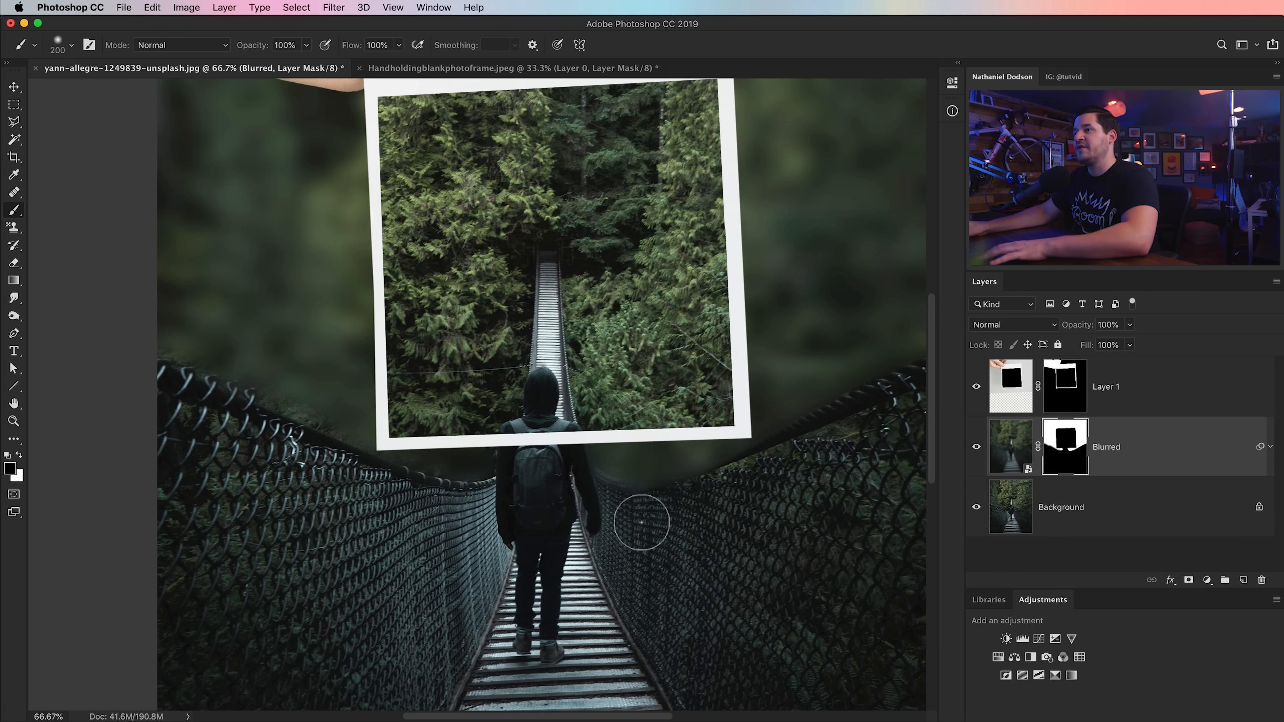
pyautogui.press(']')
pyautogui.press(']')
pyautogui.press(']')
pyautogui.press(']')
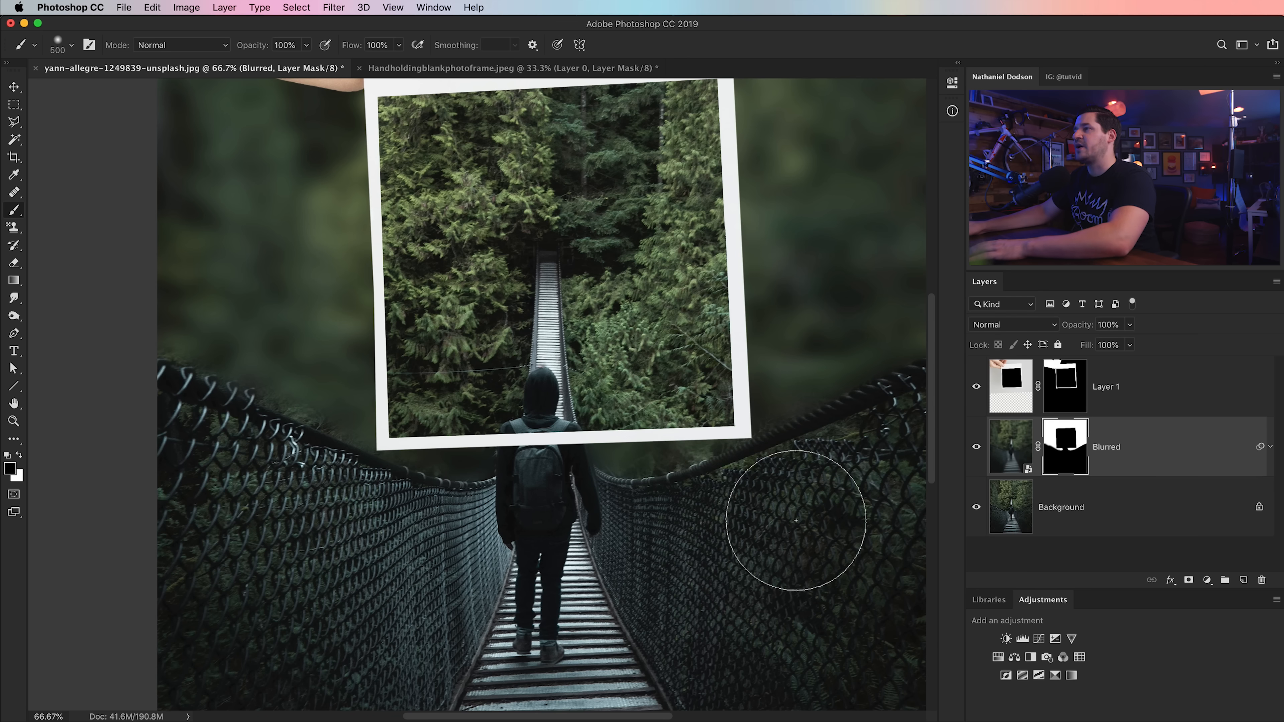
# Paint white on the Blurred layer's mask between the frame's lower edge and the right railing, reducing the brush from 500 to 100 px
pyautogui.press('x')
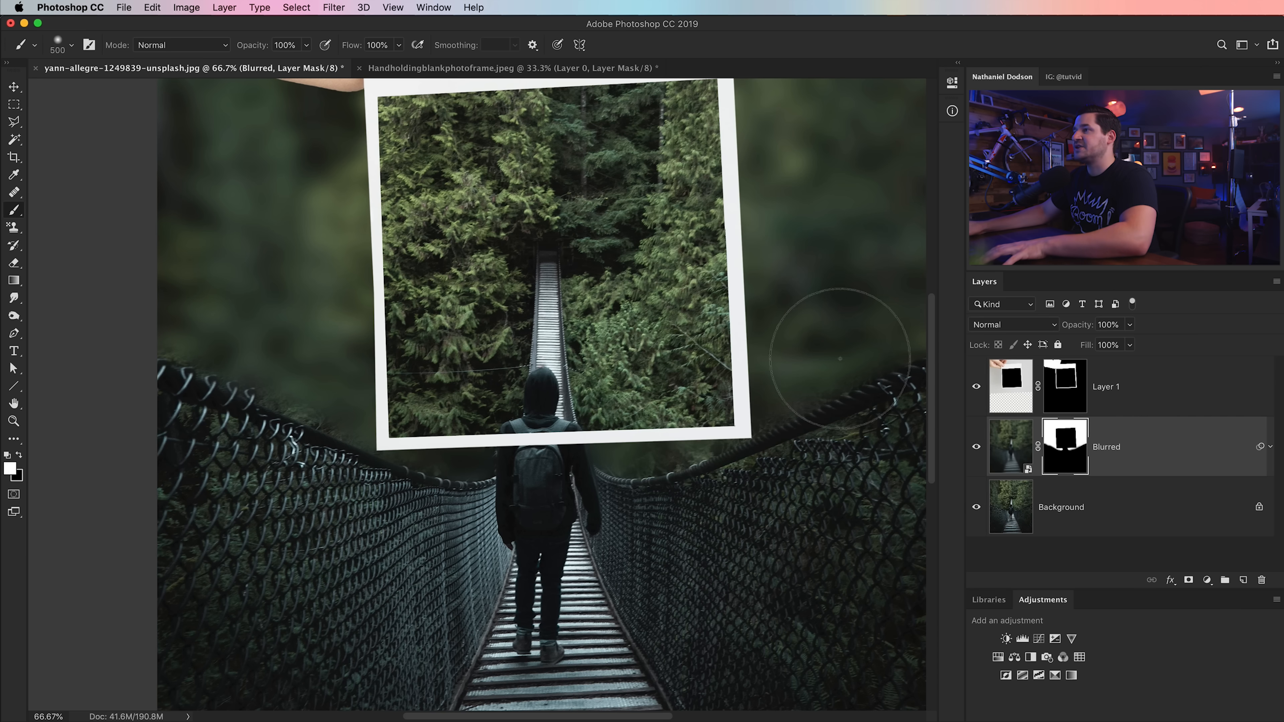
pyautogui.press('[')
pyautogui.press('[')
pyautogui.press('[')
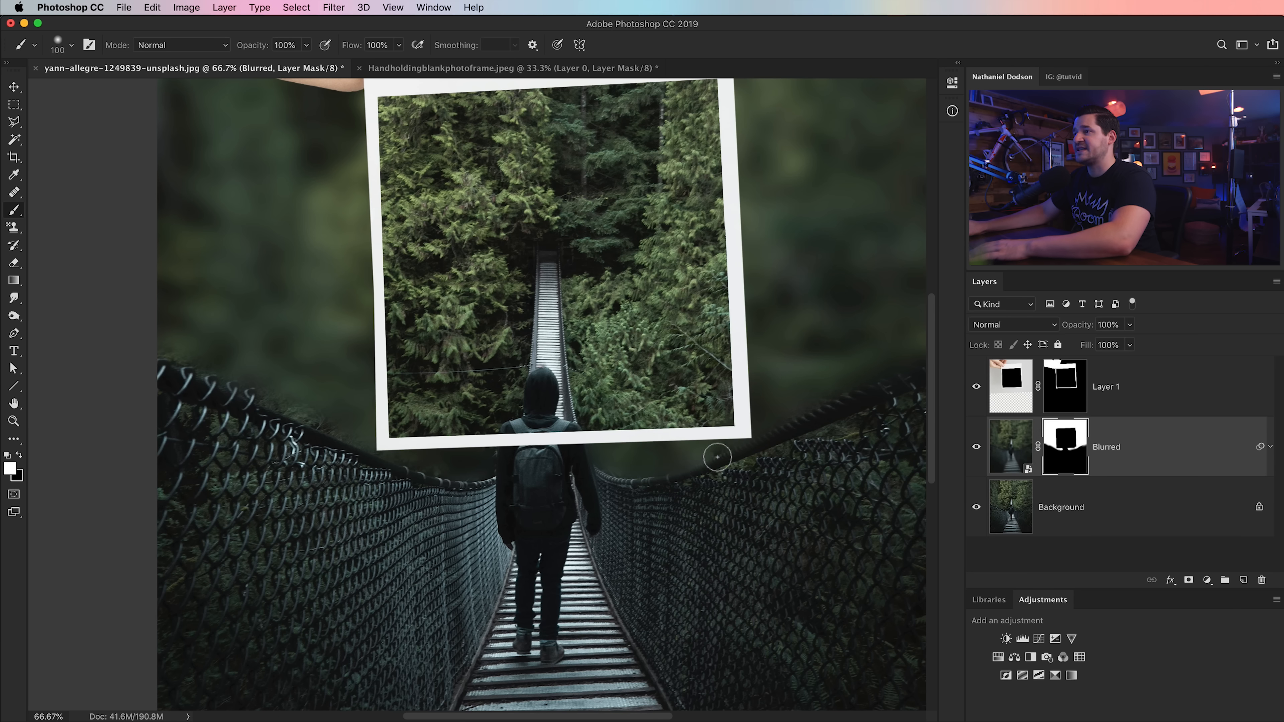
pyautogui.press('x')
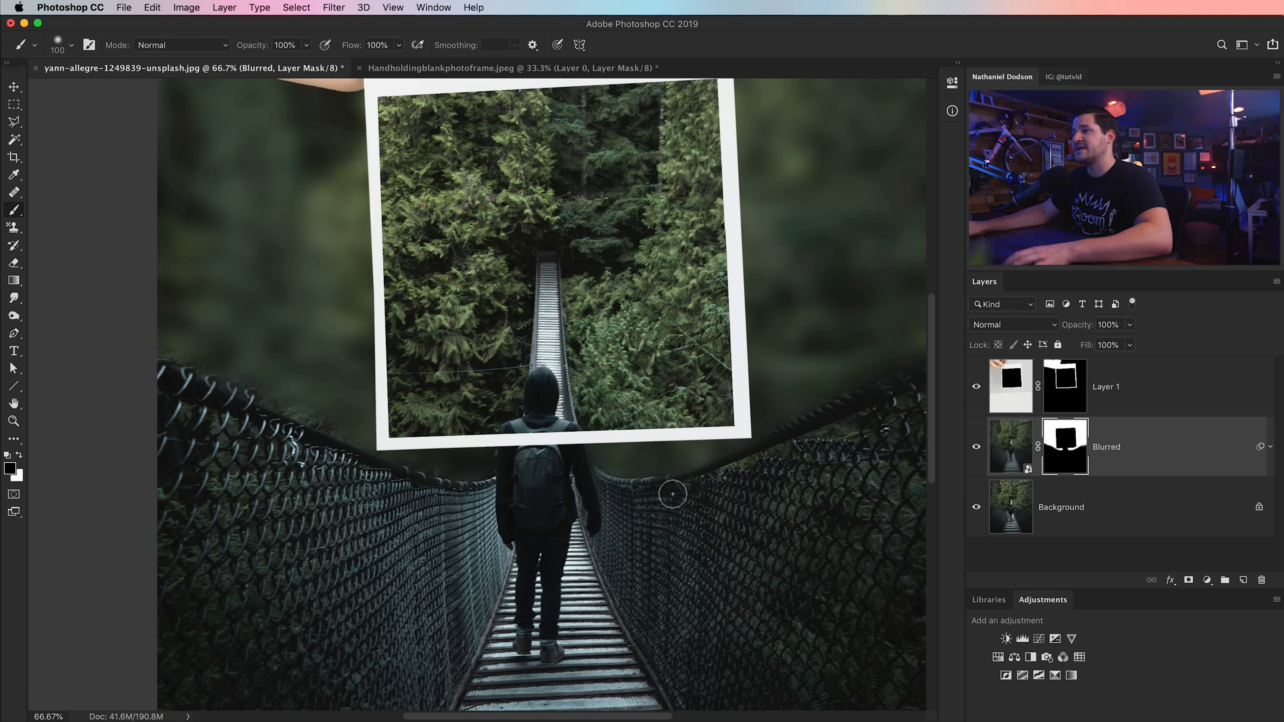
# Paint white at 41% opacity on the Blurred layer's mask over the side fences and nearest bridge planks with a 1300 px brush
pyautogui.press('super+minus')
pyautogui.press('super+minus')
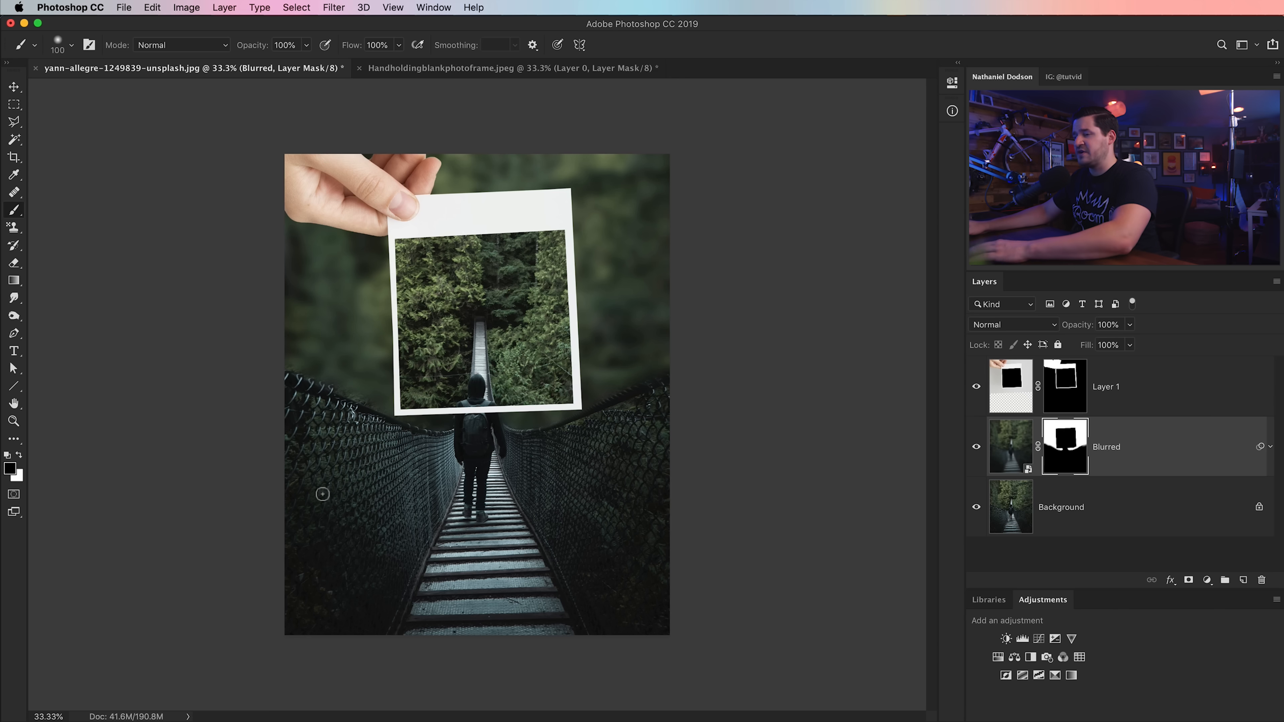
pyautogui.press(']')
pyautogui.press(']')
pyautogui.press(']')
pyautogui.press(']')
pyautogui.press(']')
pyautogui.press(']')
pyautogui.press(']')
pyautogui.press(']')
pyautogui.press(']')
pyautogui.press(']')
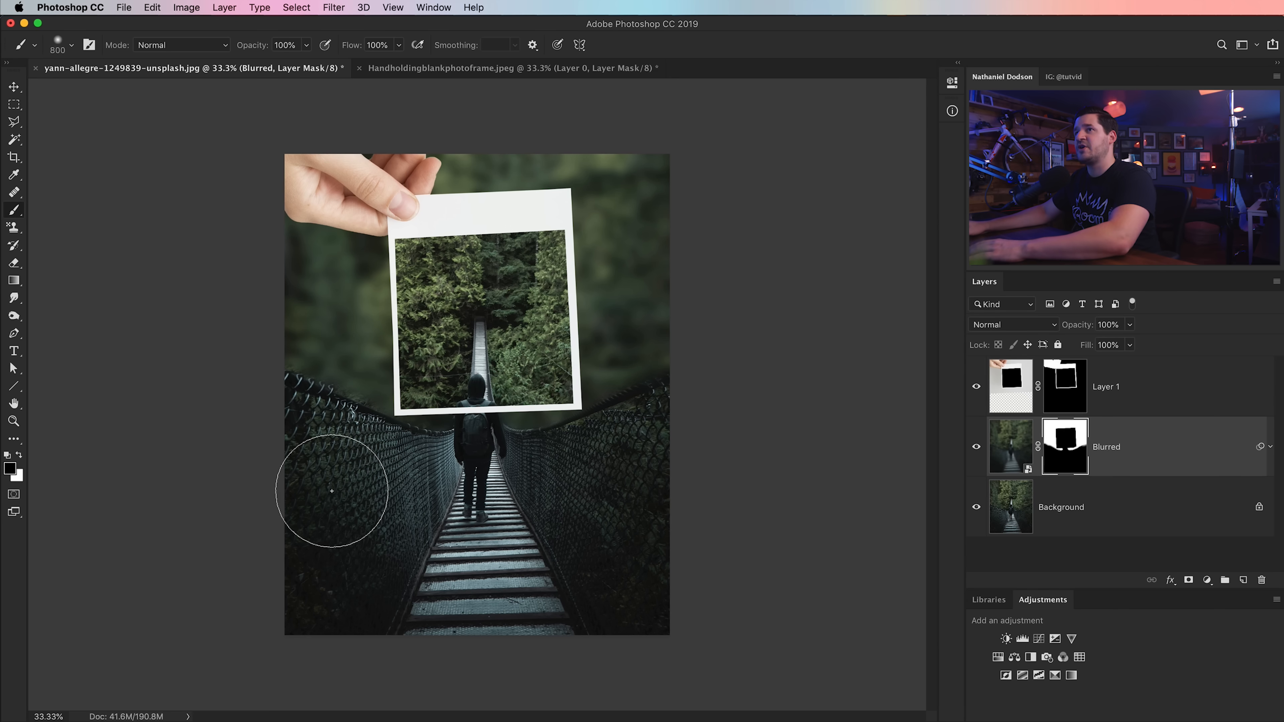
pyautogui.press(']')
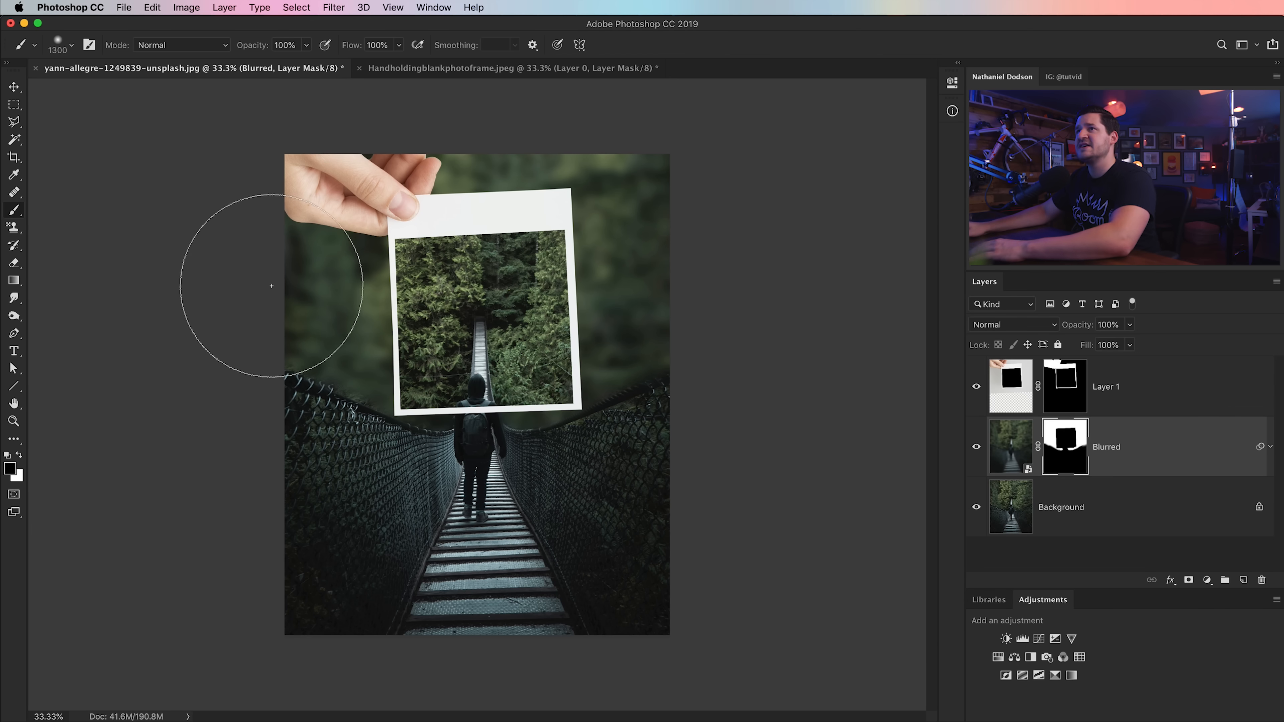
pyautogui.click(20, 455)
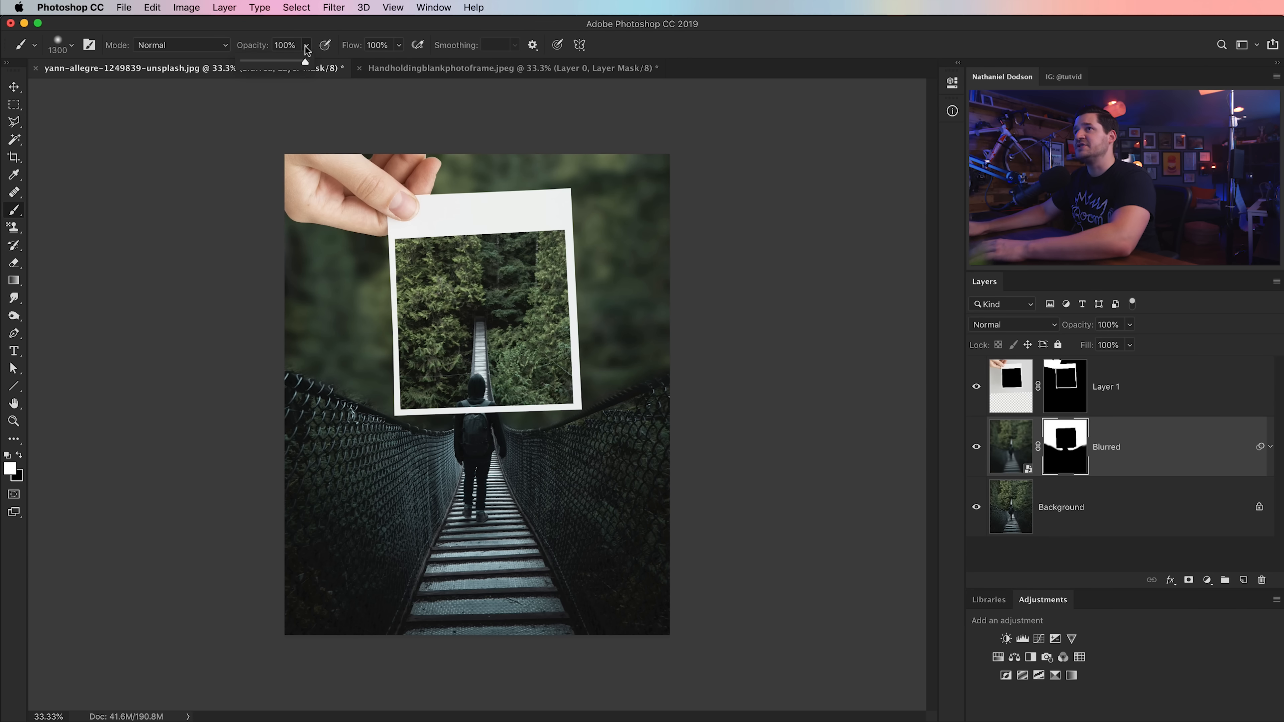
pyautogui.moveTo(268, 64); pyautogui.dragTo(269, 64)
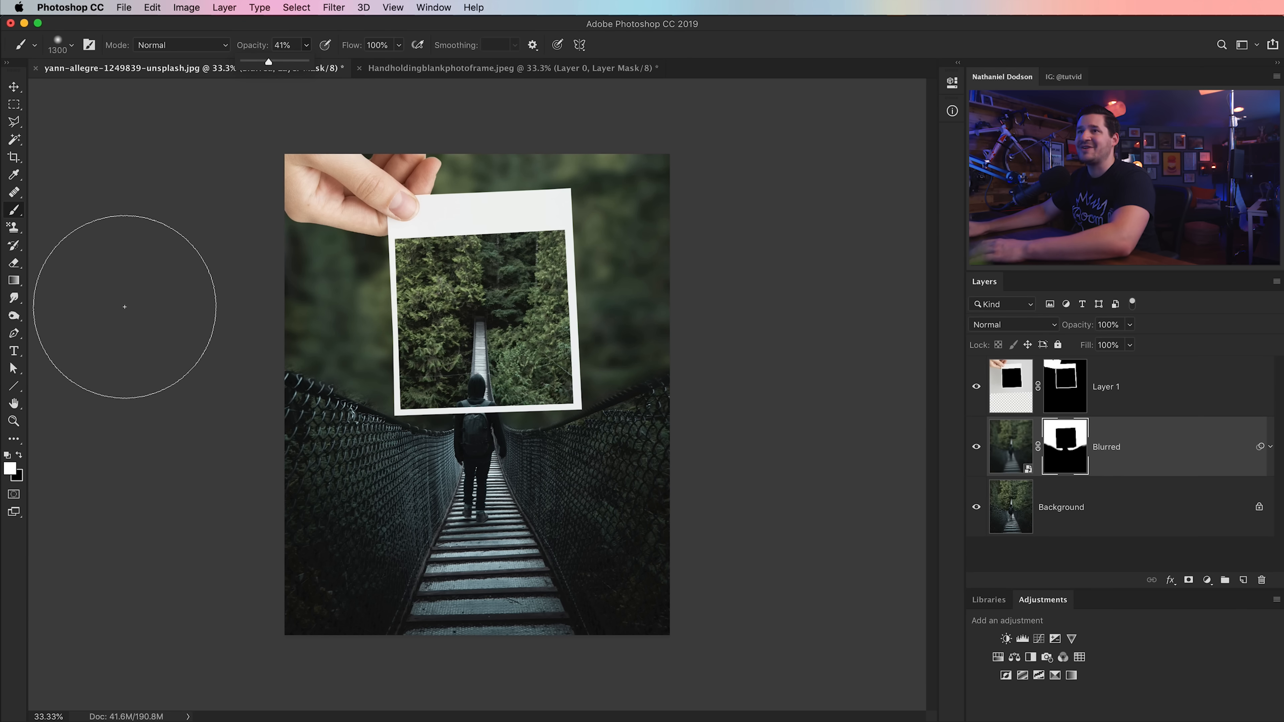
pyautogui.moveTo(371, 552)
pyautogui.mouseDown()
pyautogui.moveTo(407, 670)
pyautogui.moveTo(358, 612)
pyautogui.moveTo(491, 620)
pyautogui.moveTo(672, 516)
pyautogui.moveTo(674, 423)
pyautogui.moveTo(629, 488)
pyautogui.moveTo(674, 422)
pyautogui.moveTo(637, 533)
pyautogui.moveTo(613, 556)
pyautogui.moveTo(556, 511)
pyautogui.mouseUp()
pyautogui.moveTo(247, 606)
pyautogui.mouseDown()
pyautogui.moveTo(513, 648)
pyautogui.moveTo(686, 439)
pyautogui.moveTo(253, 540)
pyautogui.moveTo(250, 444)
pyautogui.mouseUp()
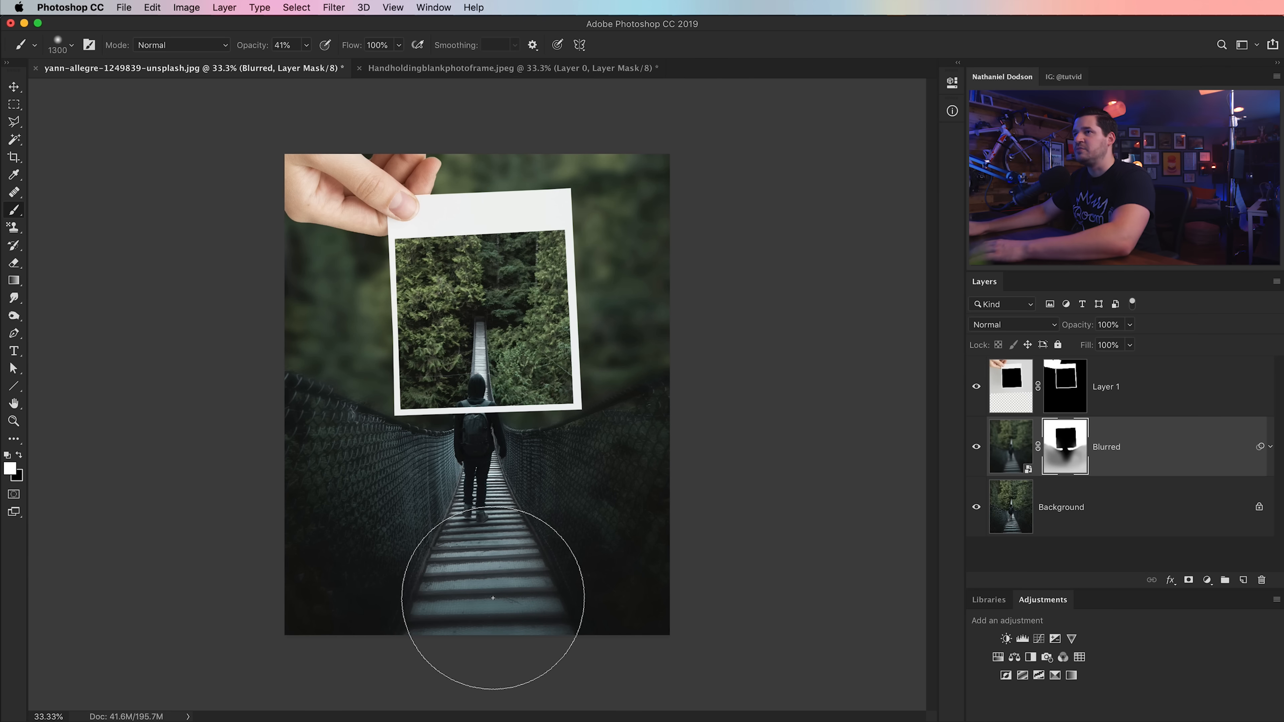
pyautogui.press('v')
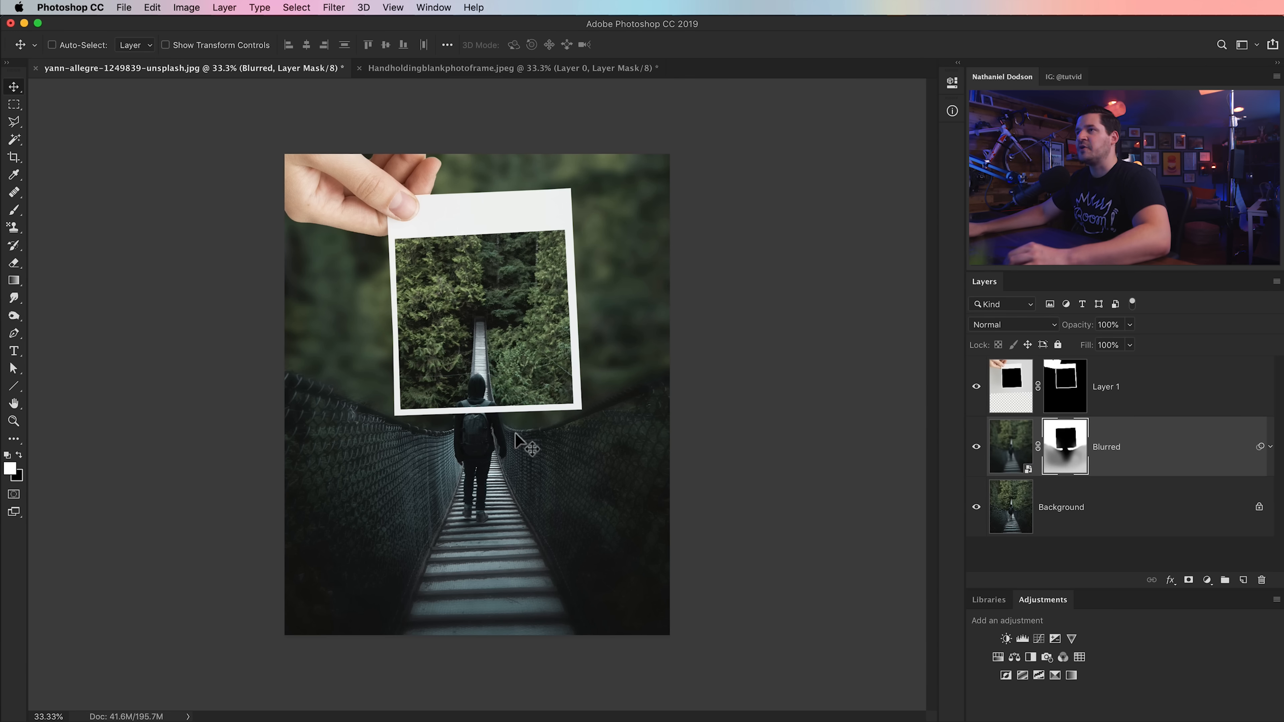
# Paint black on Layer 1's mask where the frame's lower edge crosses the hooded figure, using an 86 px brush at 0% hardness and 100% opacity
pyautogui.press('z')
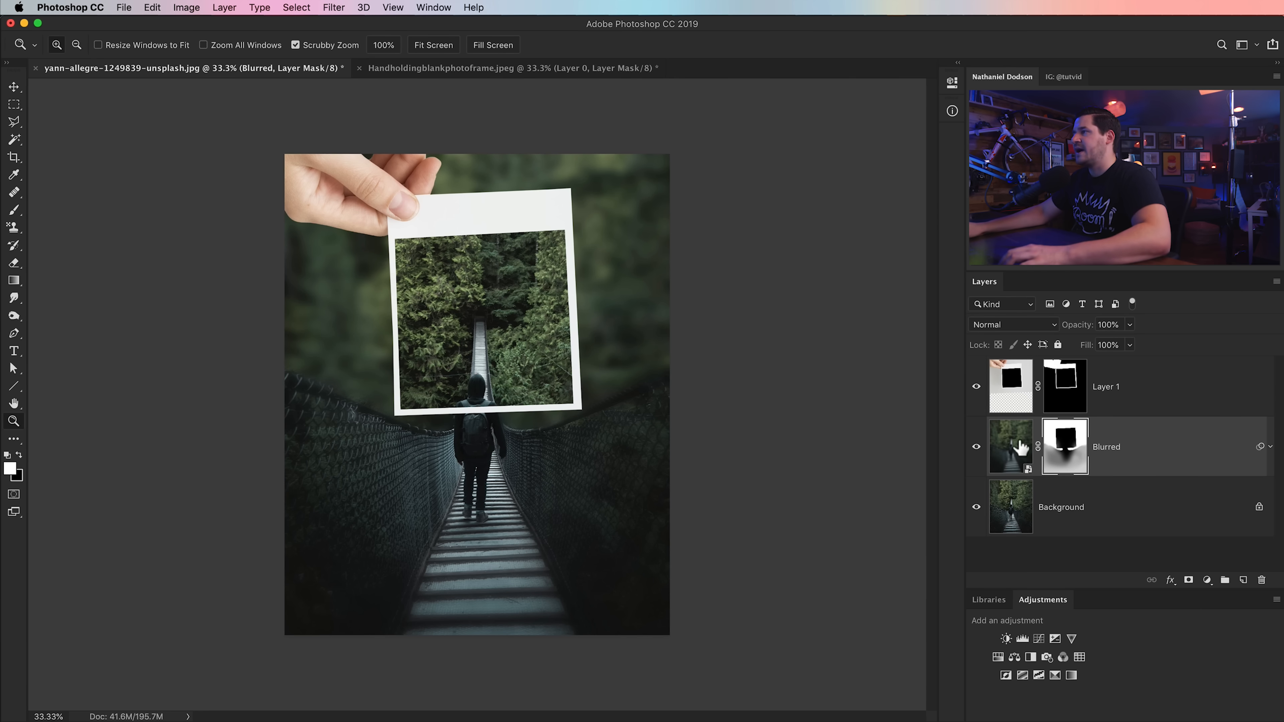
pyautogui.click(479, 413)
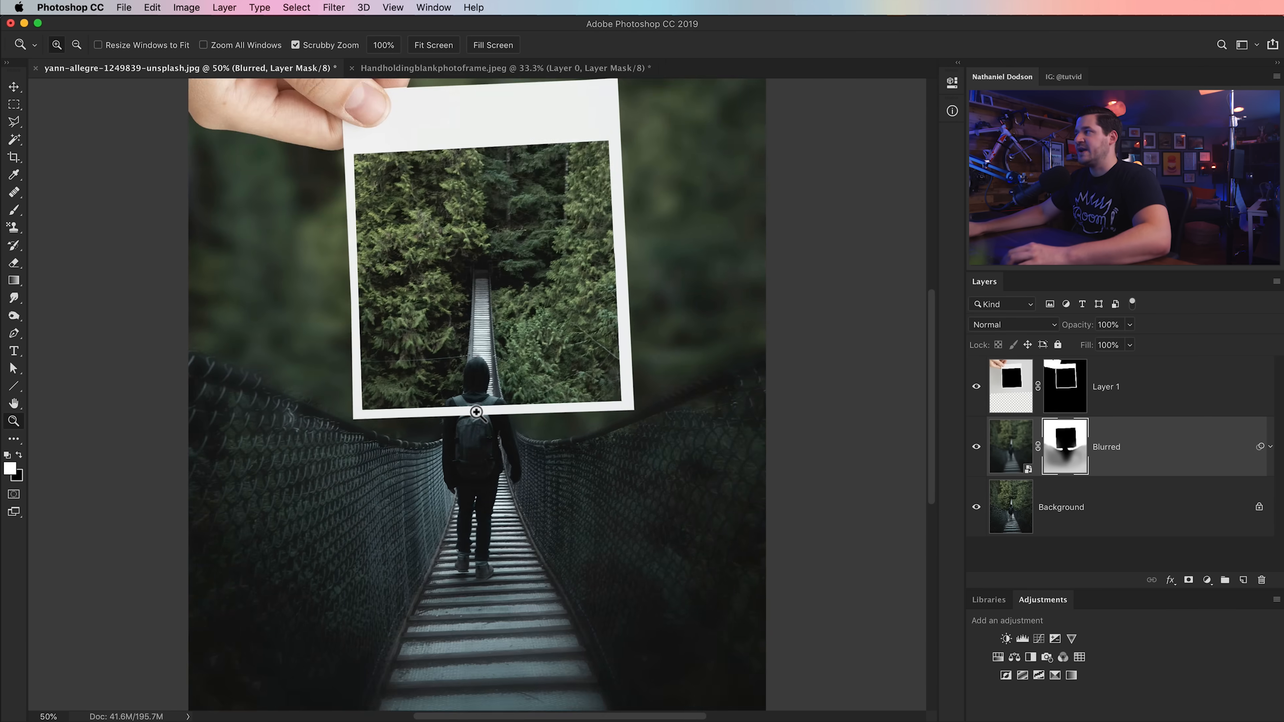
pyautogui.click(478, 413)
pyautogui.click(476, 412)
pyautogui.click(503, 422)
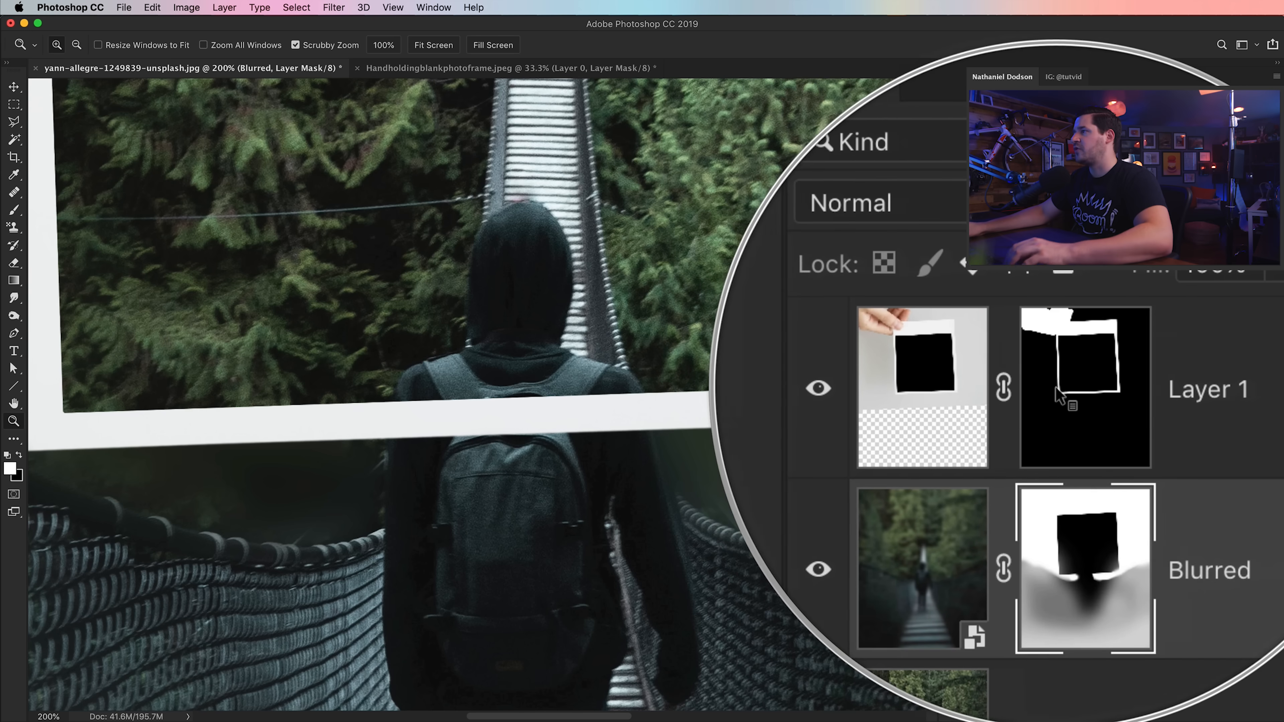
pyautogui.click(1061, 394)
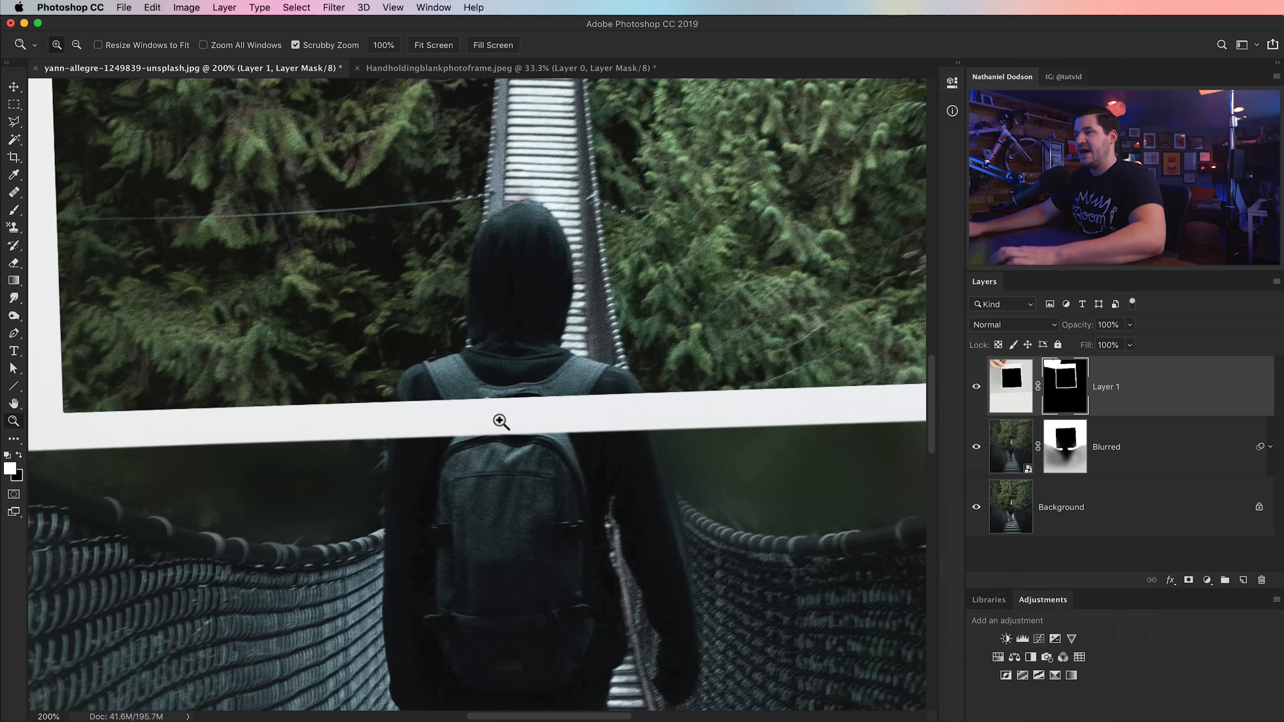
pyautogui.press('b')
pyautogui.rightClick(500, 412)
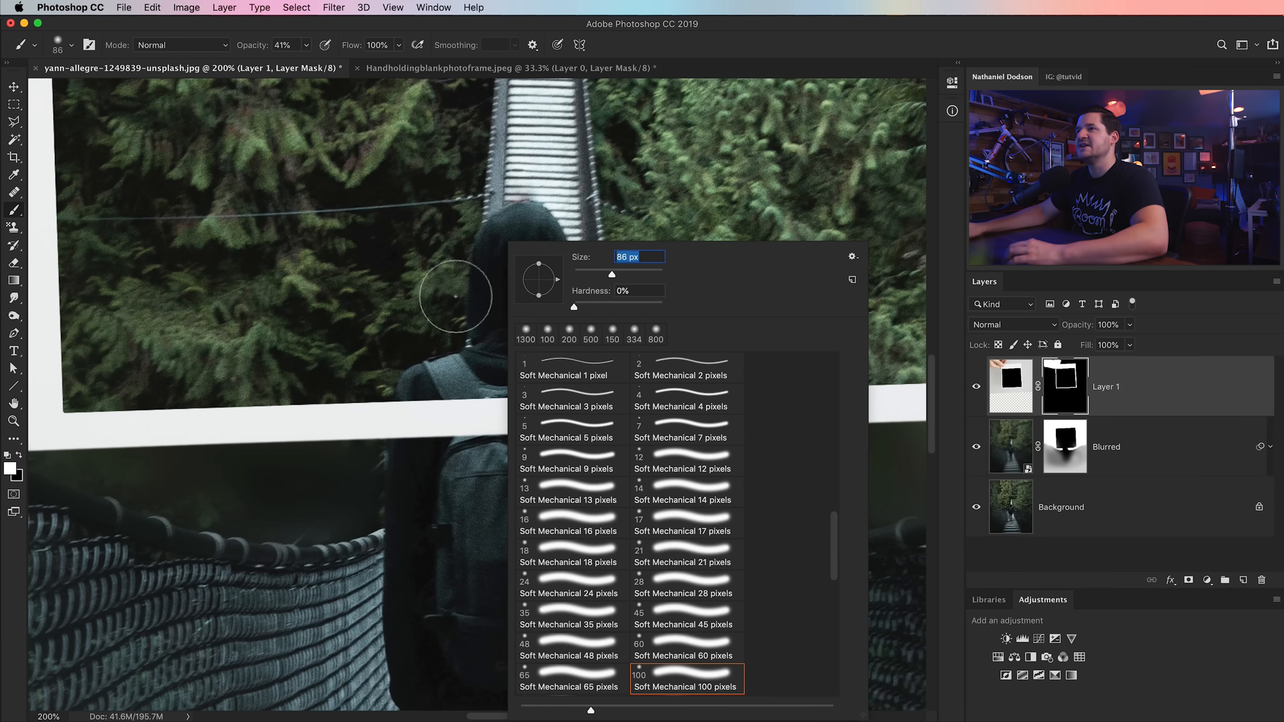
pyautogui.press('Return')
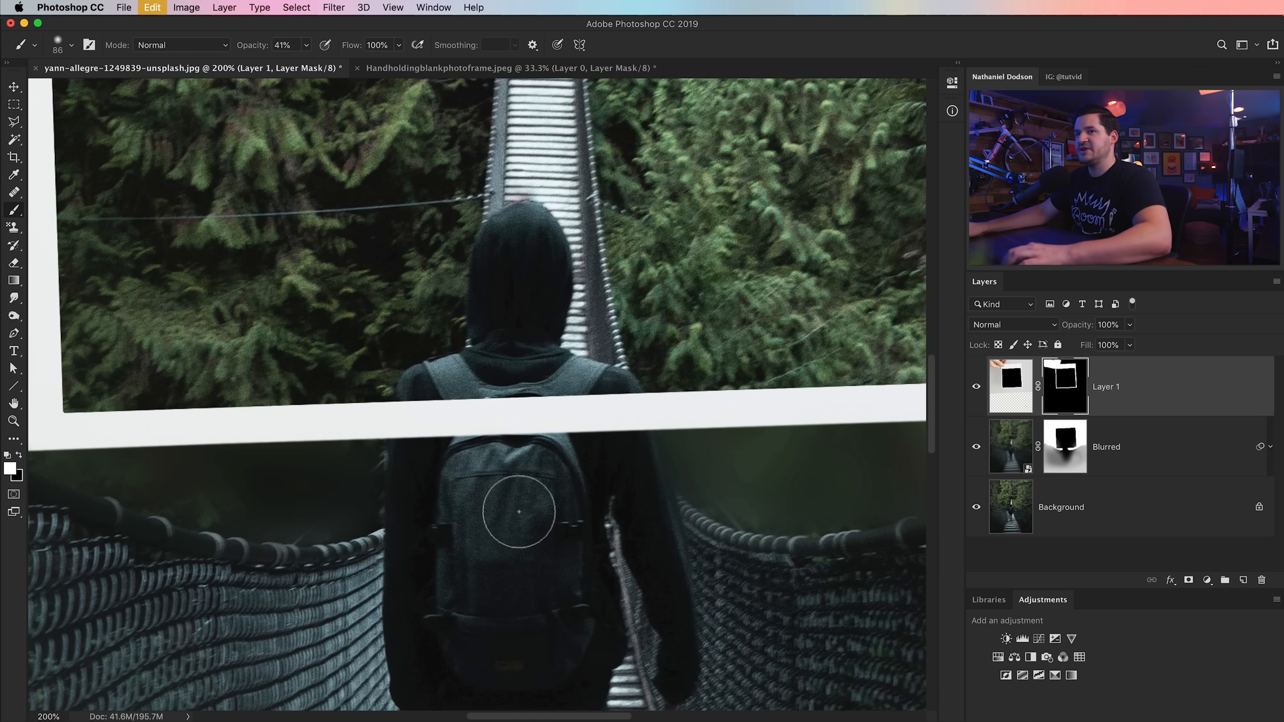
pyautogui.moveTo(435, 434); pyautogui.dragTo(450, 431)
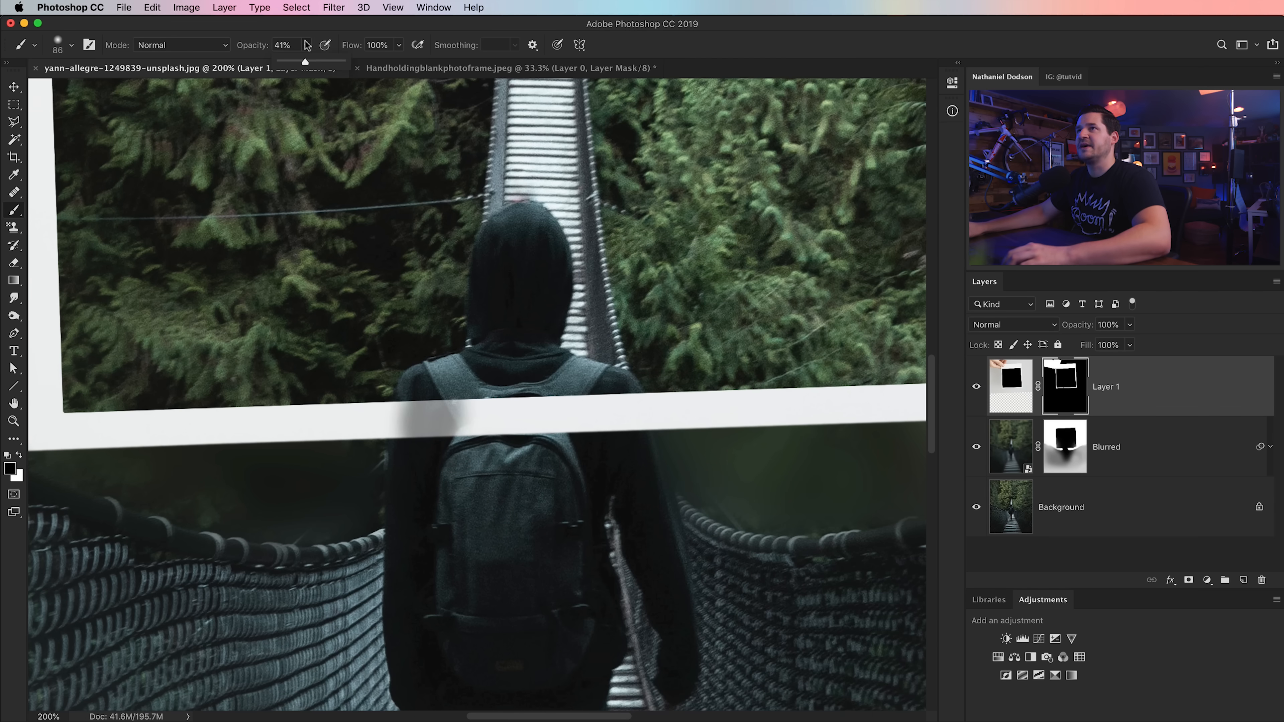
pyautogui.moveTo(440, 458)
pyautogui.mouseDown()
pyautogui.moveTo(437, 427)
pyautogui.moveTo(520, 407)
pyautogui.moveTo(531, 390)
pyautogui.moveTo(491, 387)
pyautogui.moveTo(544, 424)
pyautogui.moveTo(572, 399)
pyautogui.moveTo(632, 425)
pyautogui.moveTo(636, 405)
pyautogui.moveTo(638, 460)
pyautogui.moveTo(630, 435)
pyautogui.moveTo(661, 468)
pyautogui.moveTo(632, 440)
pyautogui.moveTo(633, 411)
pyautogui.mouseUp()
pyautogui.moveTo(417, 470); pyautogui.dragTo(432, 425)
pyautogui.moveTo(447, 374); pyautogui.dragTo(434, 423)
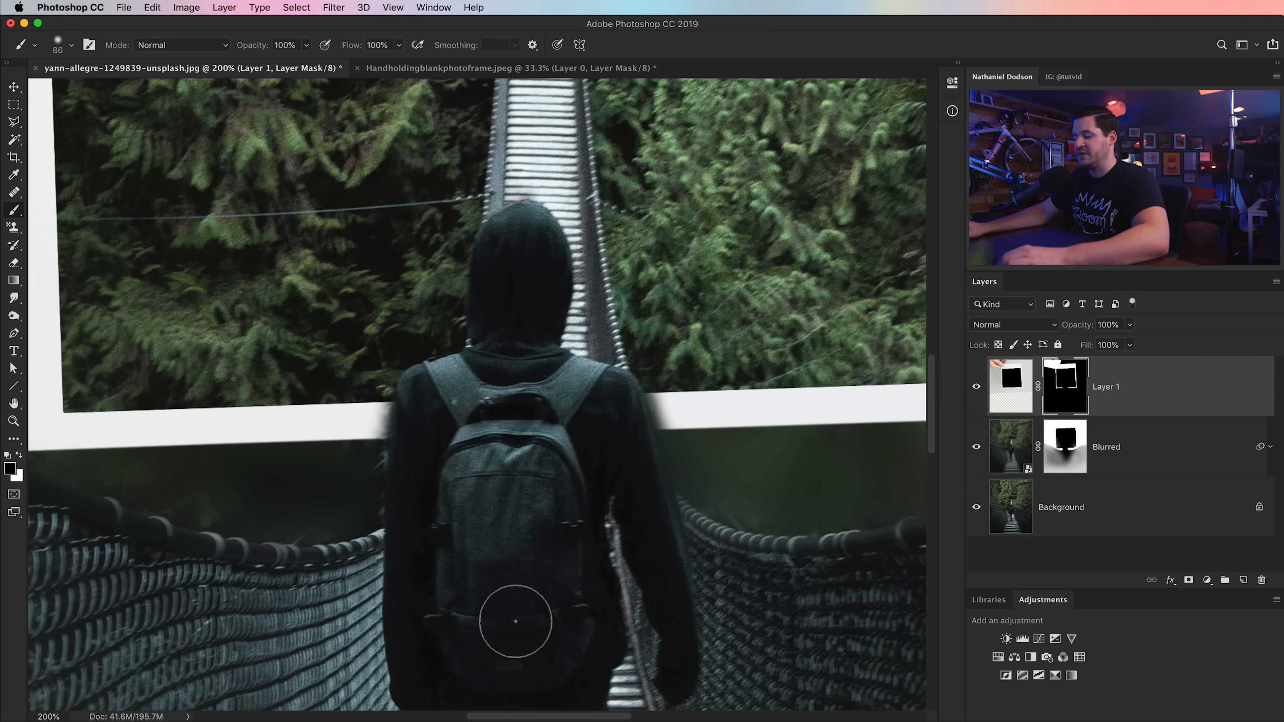
# Examine the whole composite and the frame's edge around the hooded figure's shoulders
pyautogui.press('super+minus')
pyautogui.press('super+minus')
pyautogui.press('super+minus')
pyautogui.press('super+minus')
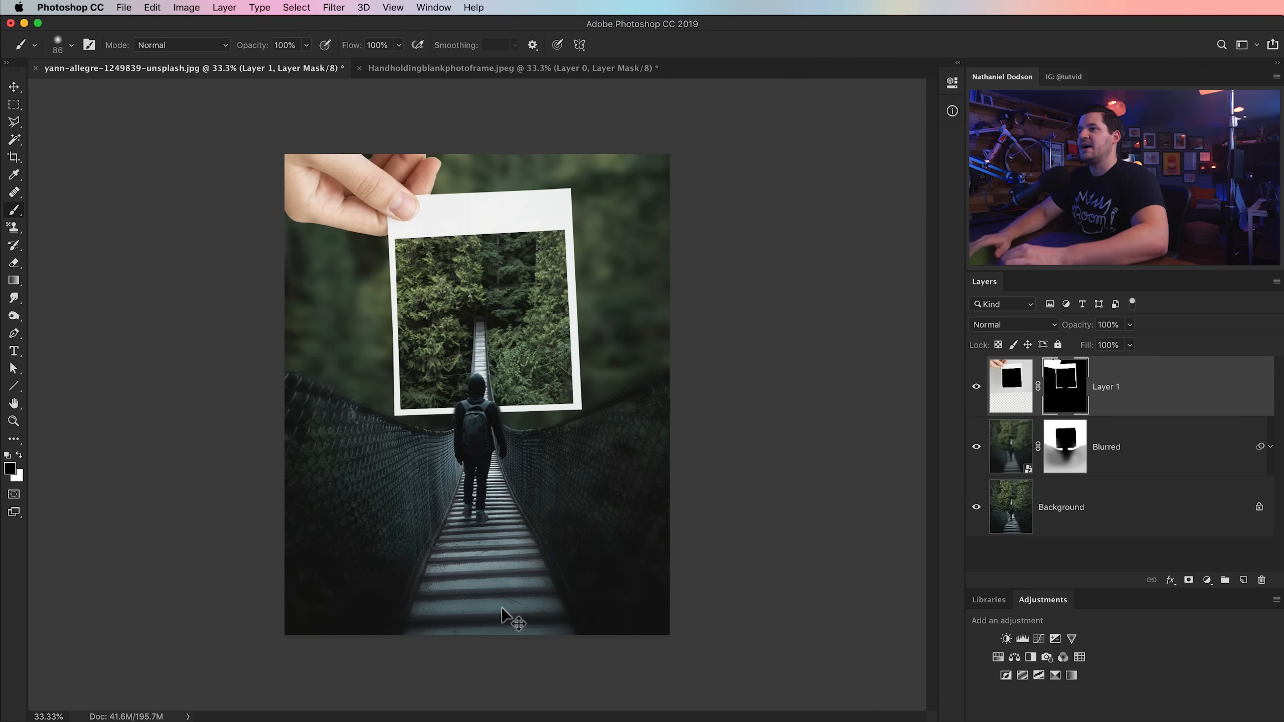
pyautogui.press('z')
pyautogui.click(484, 416)
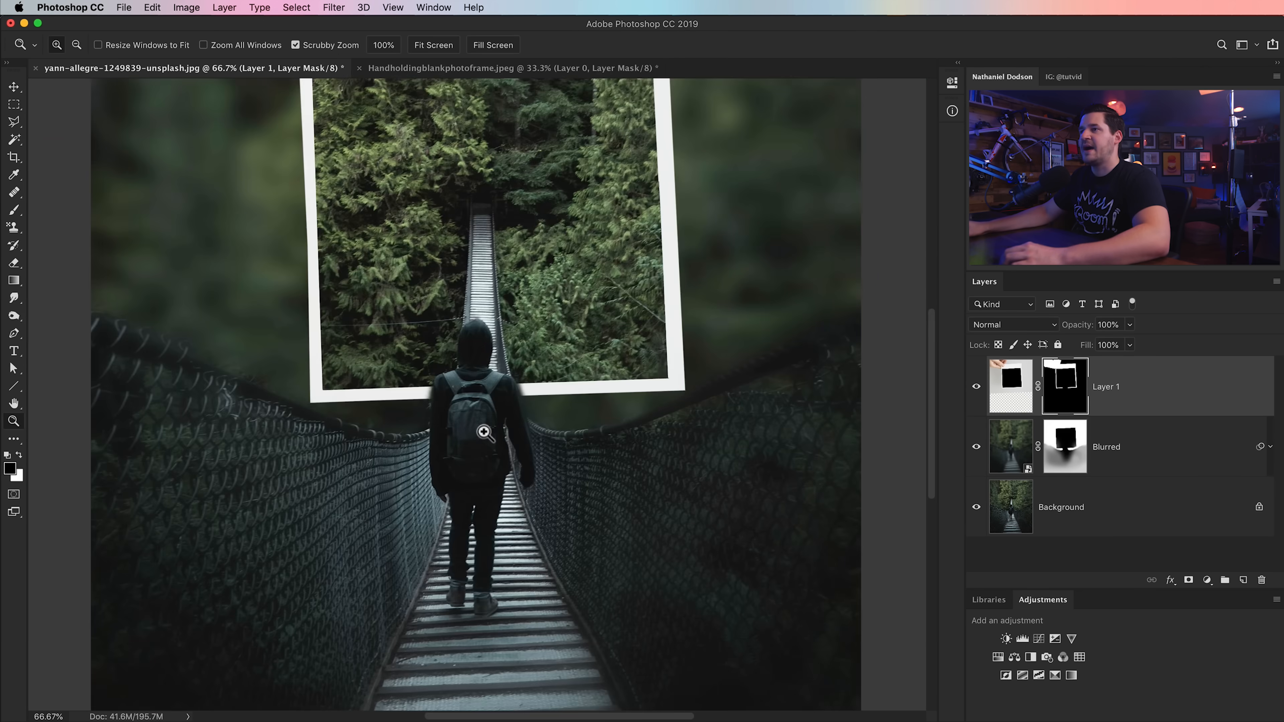
pyautogui.click(485, 415)
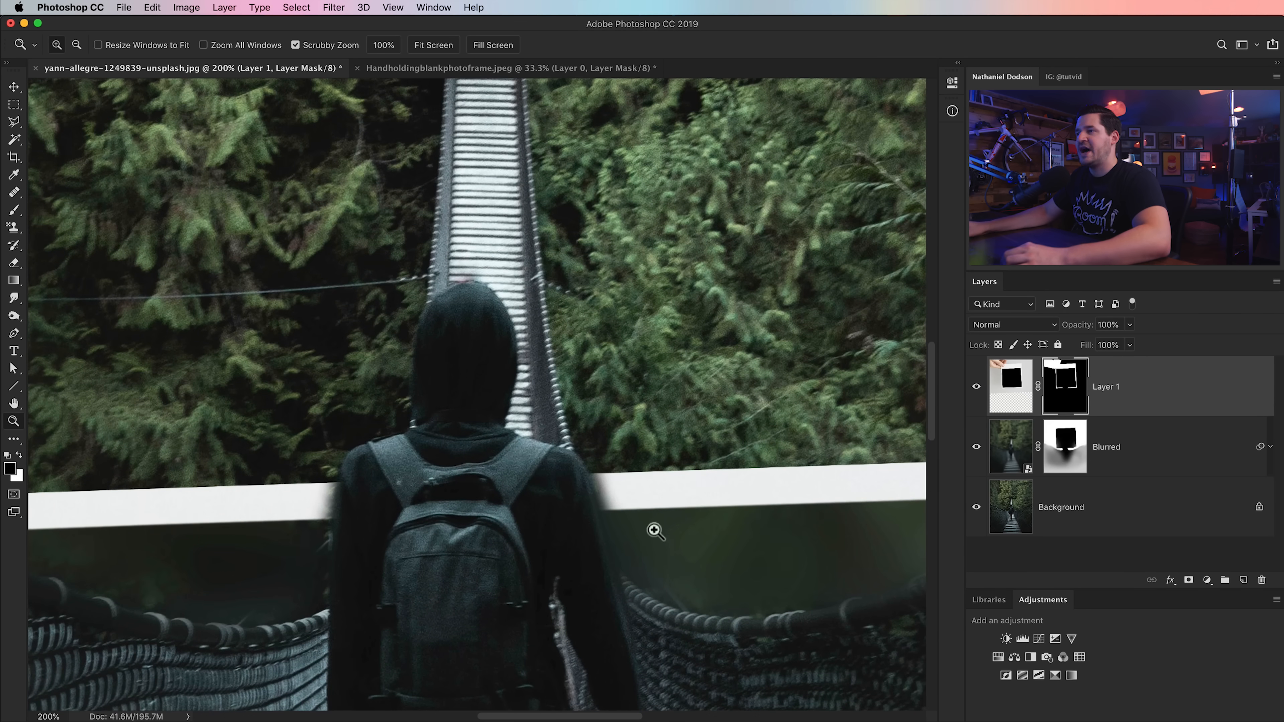
pyautogui.moveTo(579, 478); pyautogui.dragTo(691, 453)
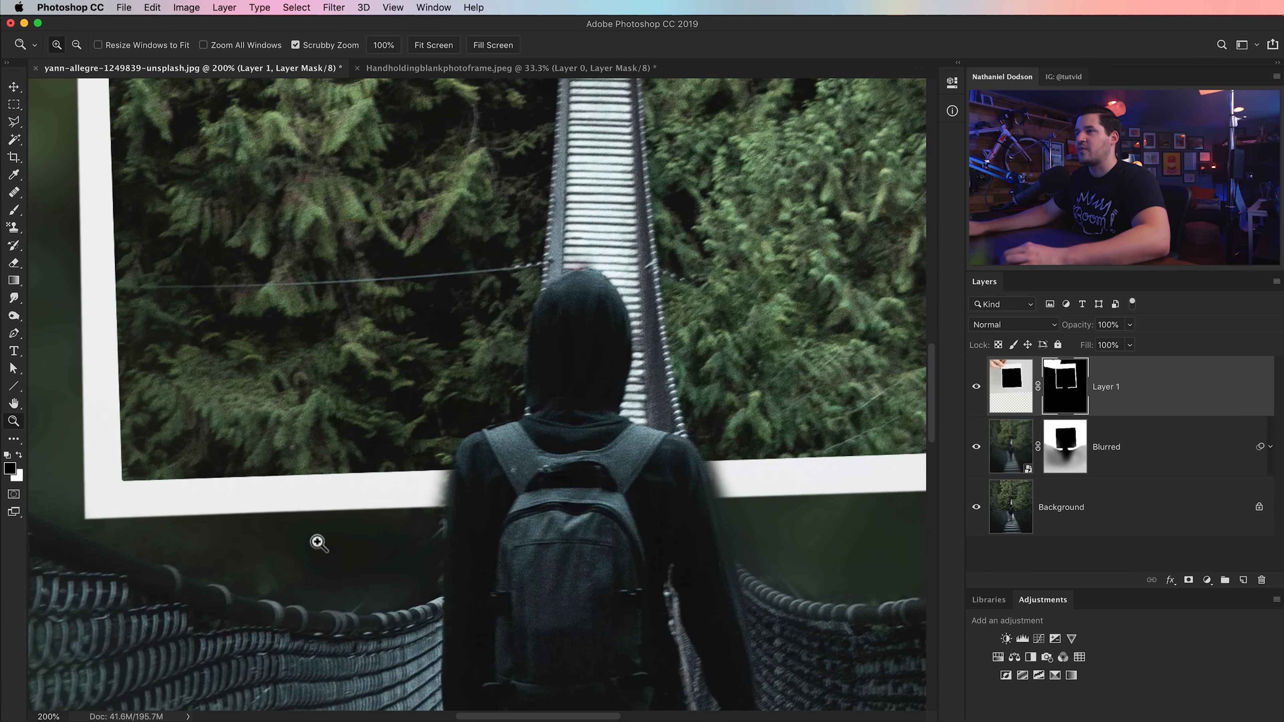
# Create a new layer named Shadow above Layer 1 and clip it to Layer 1
pyautogui.click(1243, 580)
pyautogui.doubleClick(1056, 388)
pyautogui.write('Shadow')
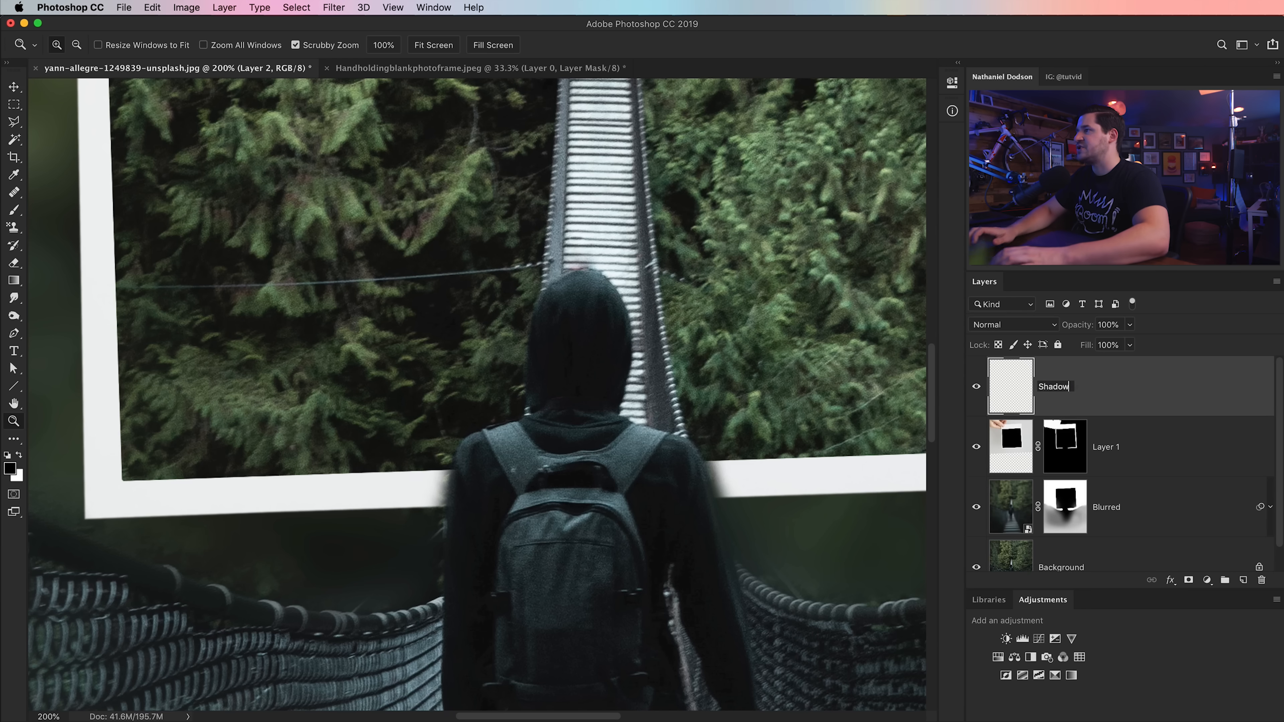
pyautogui.press('Return')
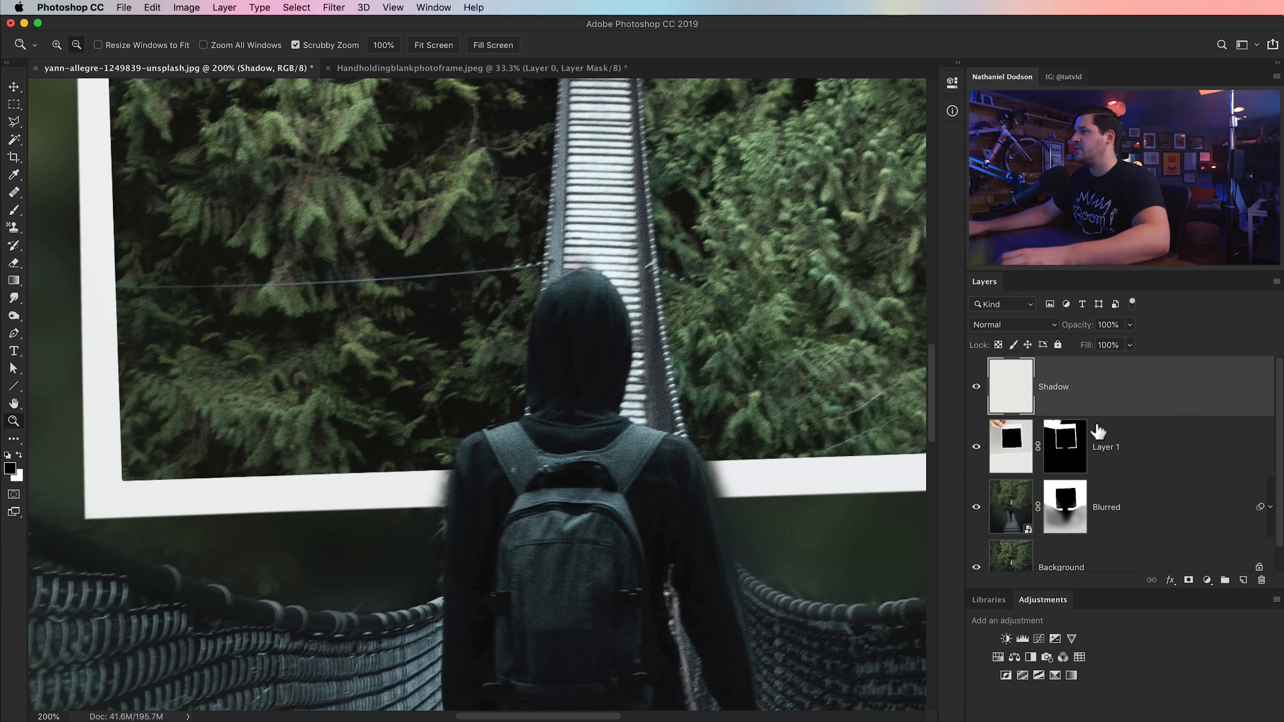
pyautogui.keyDown('alt'); pyautogui.click(1114, 419); pyautogui.keyUp('alt')
# Rename Layer 1 as Polaroid
pyautogui.doubleClick(1105, 448)
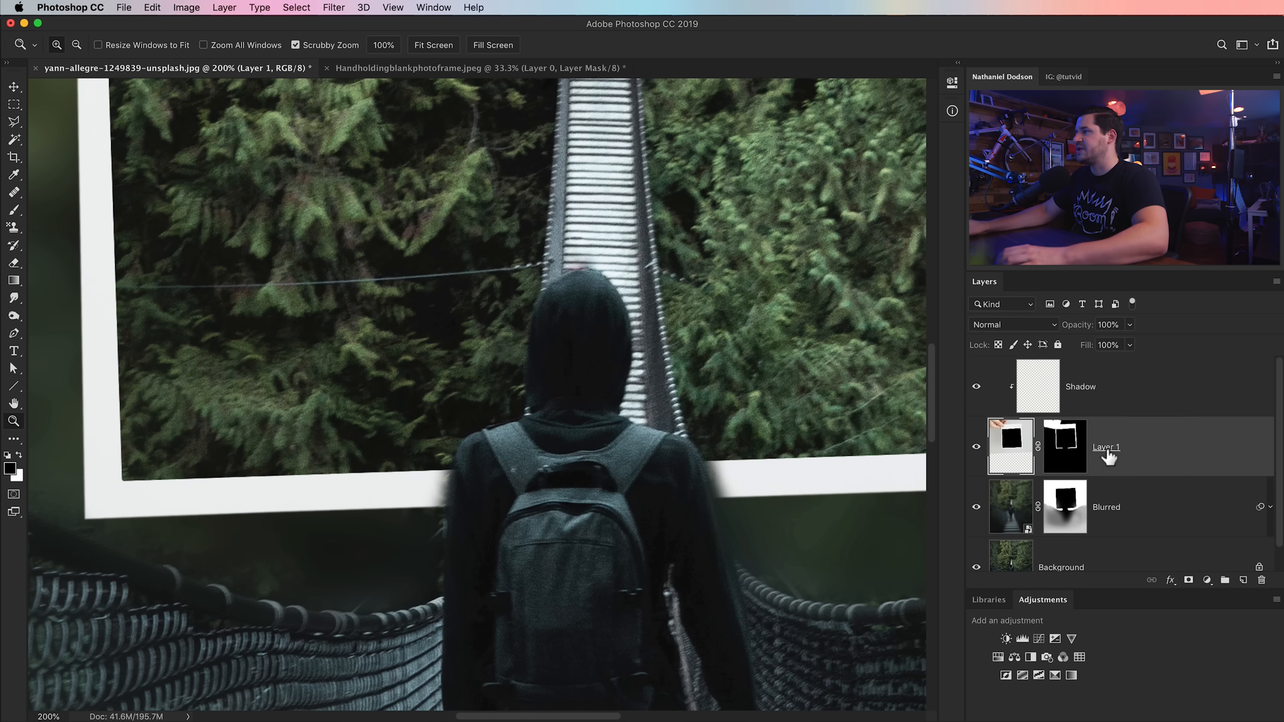
pyautogui.write('Polaroid')
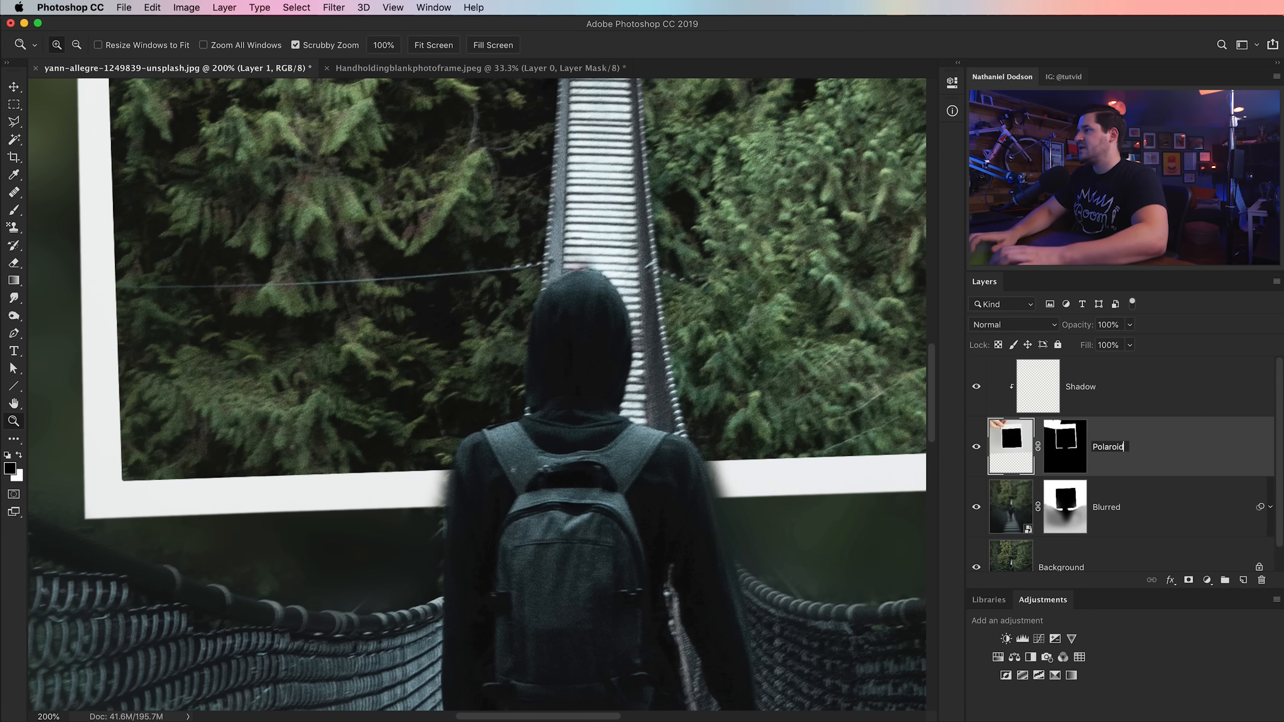
pyautogui.press('Return')
# Paint a soft black shadow on the Shadow layer where the frame's lower edge passes behind the hooded figure, using a 400 px brush
pyautogui.click(1096, 400)
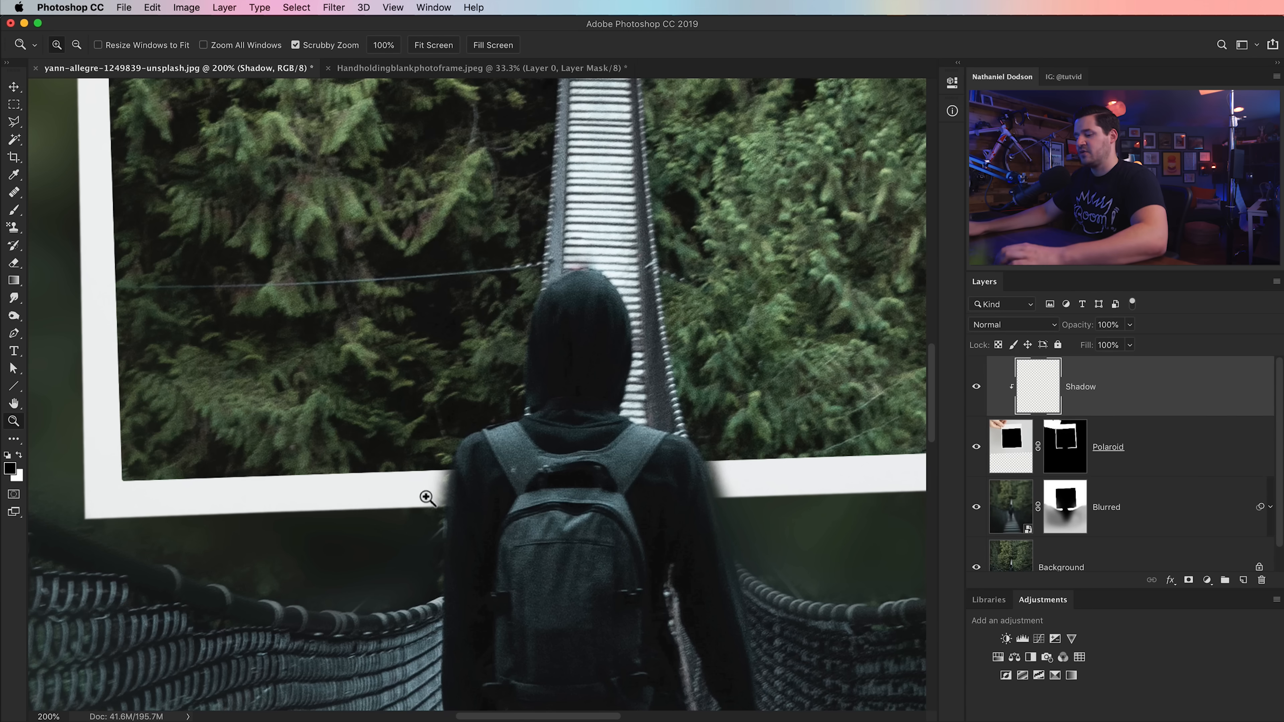
pyautogui.press('b')
pyautogui.press(']')
pyautogui.press(']')
pyautogui.press(']')
pyautogui.press(']')
pyautogui.press(']')
pyautogui.press(']')
pyautogui.press(']')
pyautogui.press(']')
pyautogui.press(']')
pyautogui.press(']')
pyautogui.press(']')
pyautogui.press(']')
pyautogui.press(']')
pyautogui.press(']')
pyautogui.press(']')
pyautogui.press(']')
pyautogui.press(']')
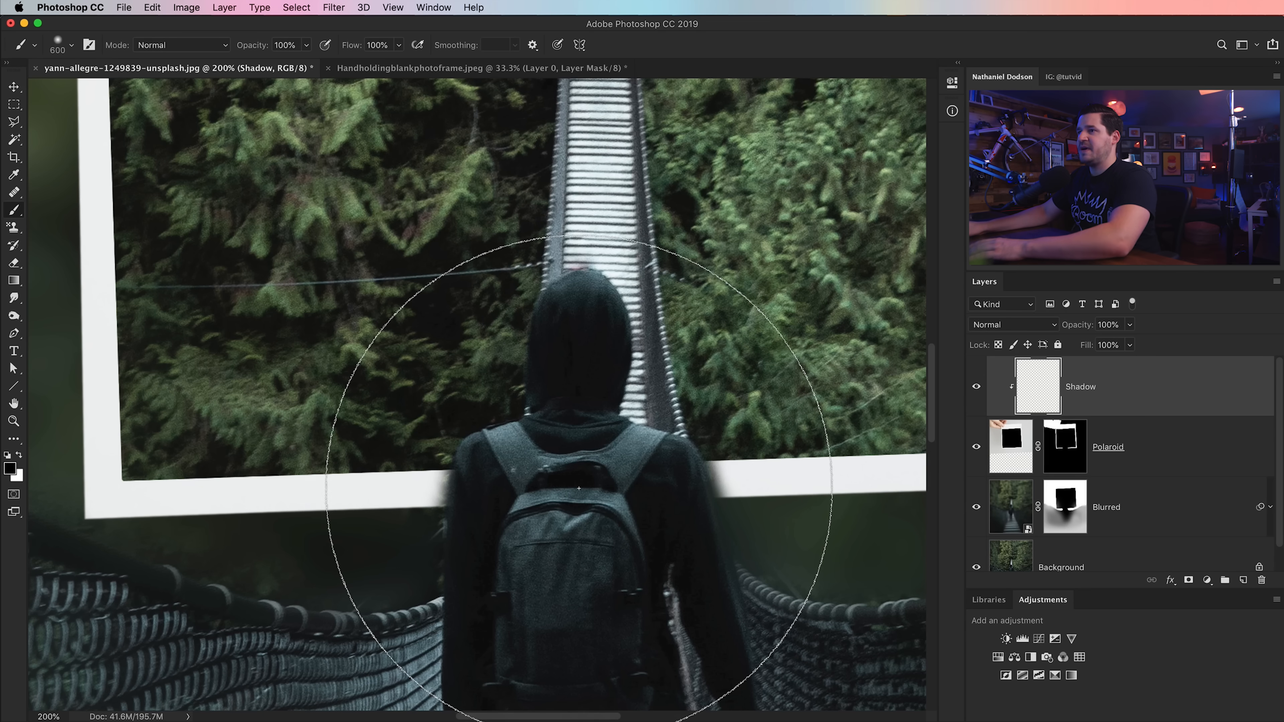
pyautogui.press('[')
pyautogui.press('[')
pyautogui.press('[')
pyautogui.press(']')
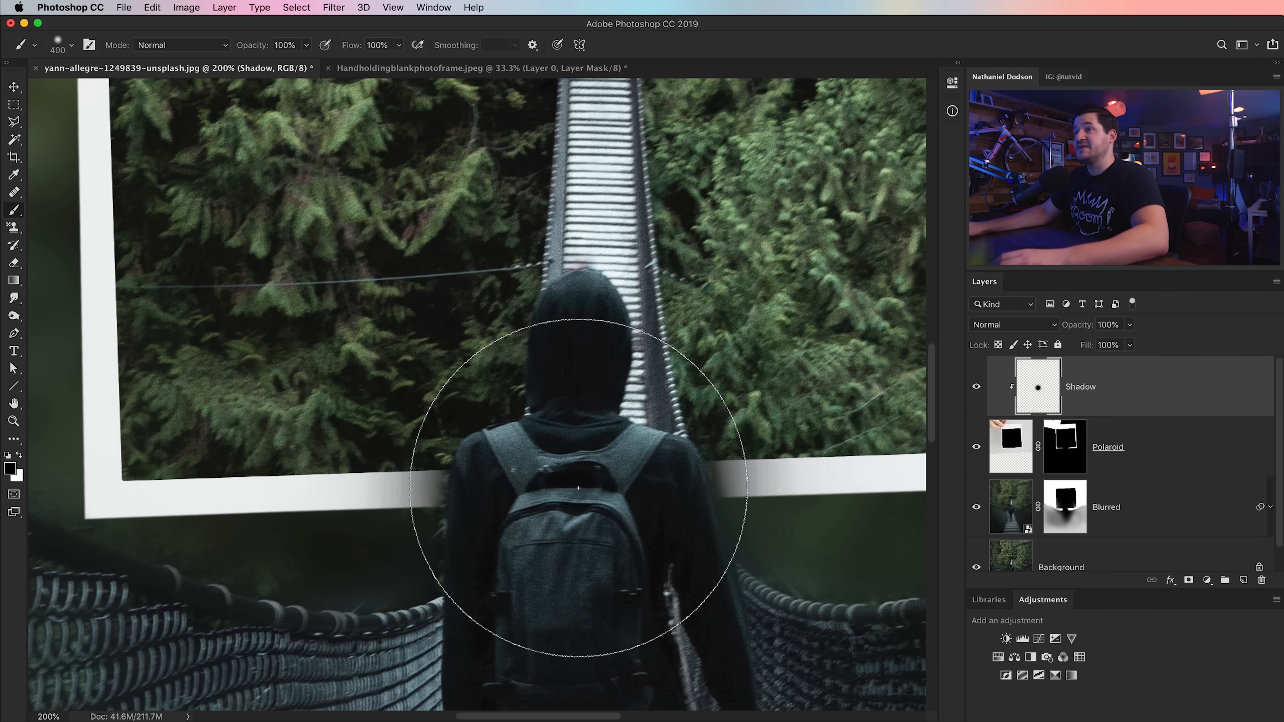
pyautogui.keyDown('alt'); pyautogui.click(516, 165); pyautogui.keyUp('alt')
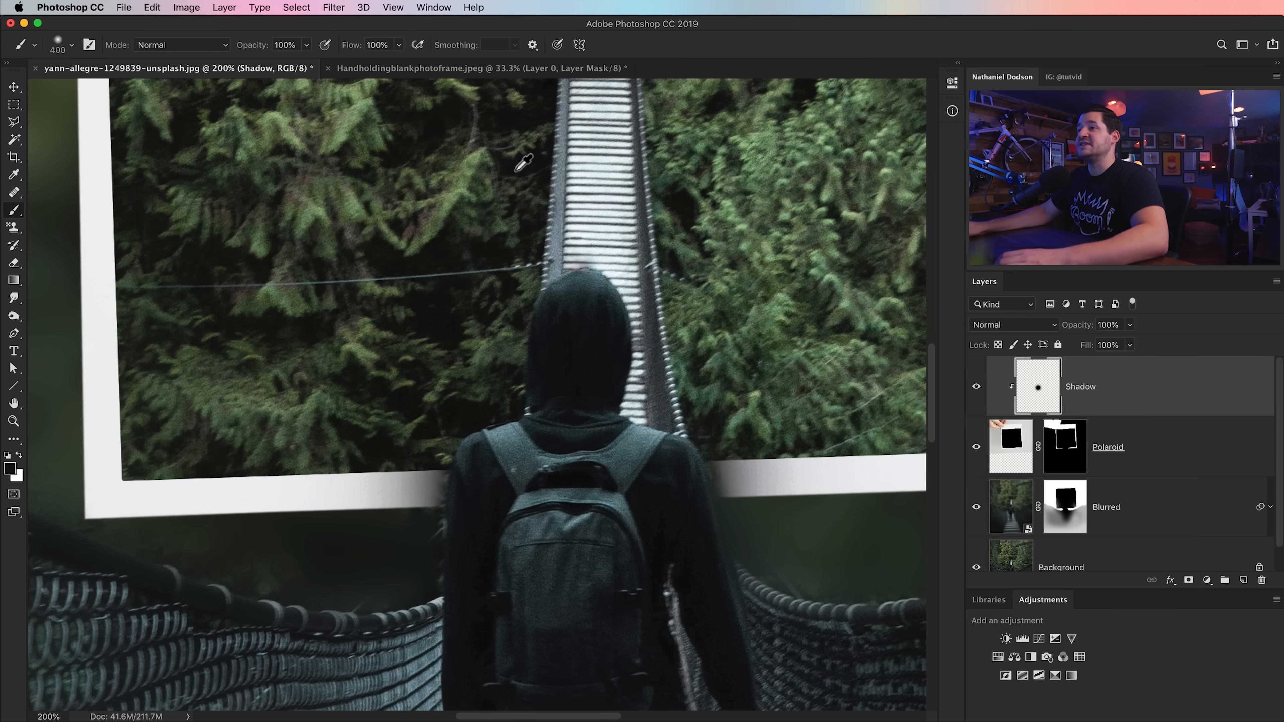
pyautogui.click(544, 499)
pyautogui.click(618, 496)
pyautogui.click(633, 496)
# Reduce the Shadow layer's opacity to 80%
pyautogui.press('super+0')
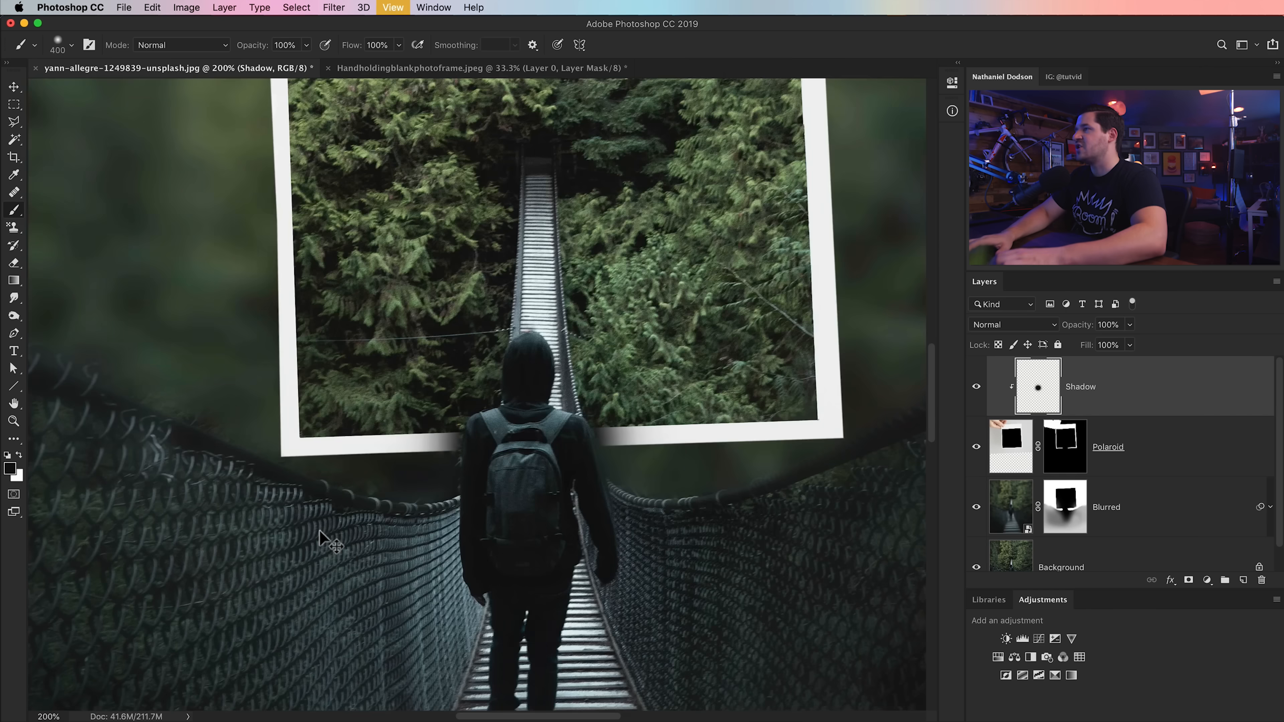
pyautogui.press('super+minus')
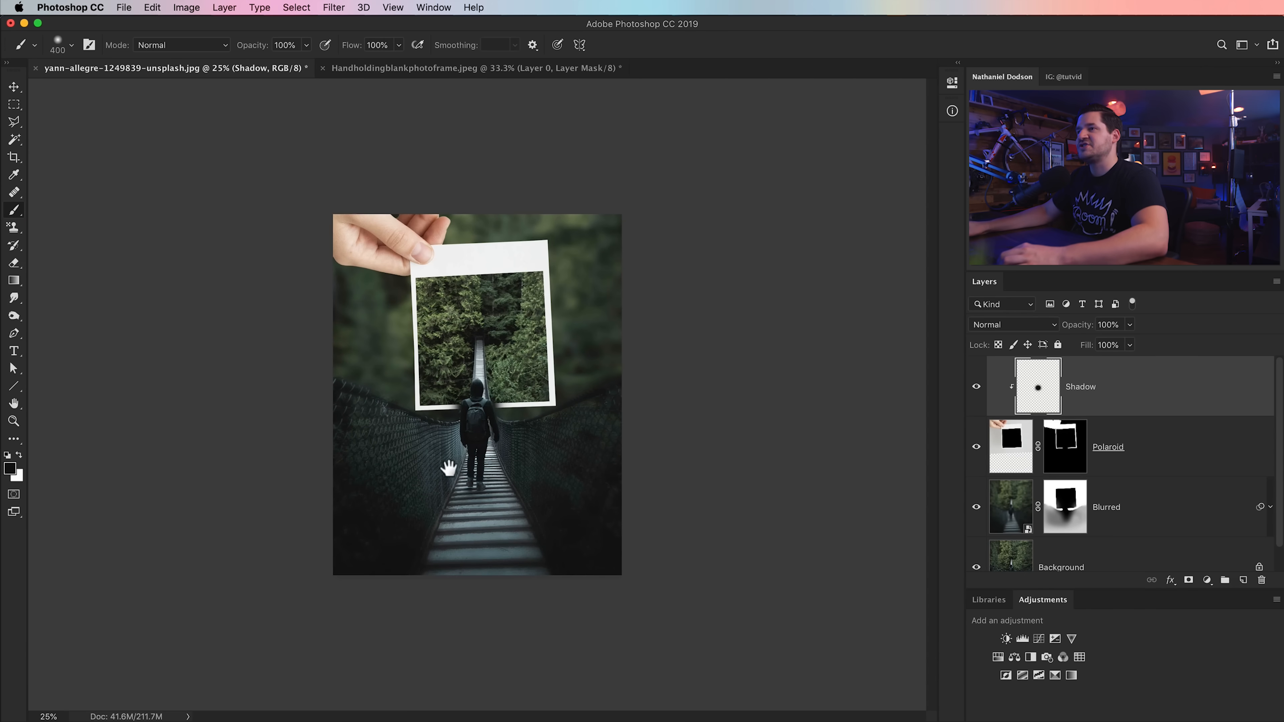
pyautogui.press('z')
pyautogui.click(478, 395)
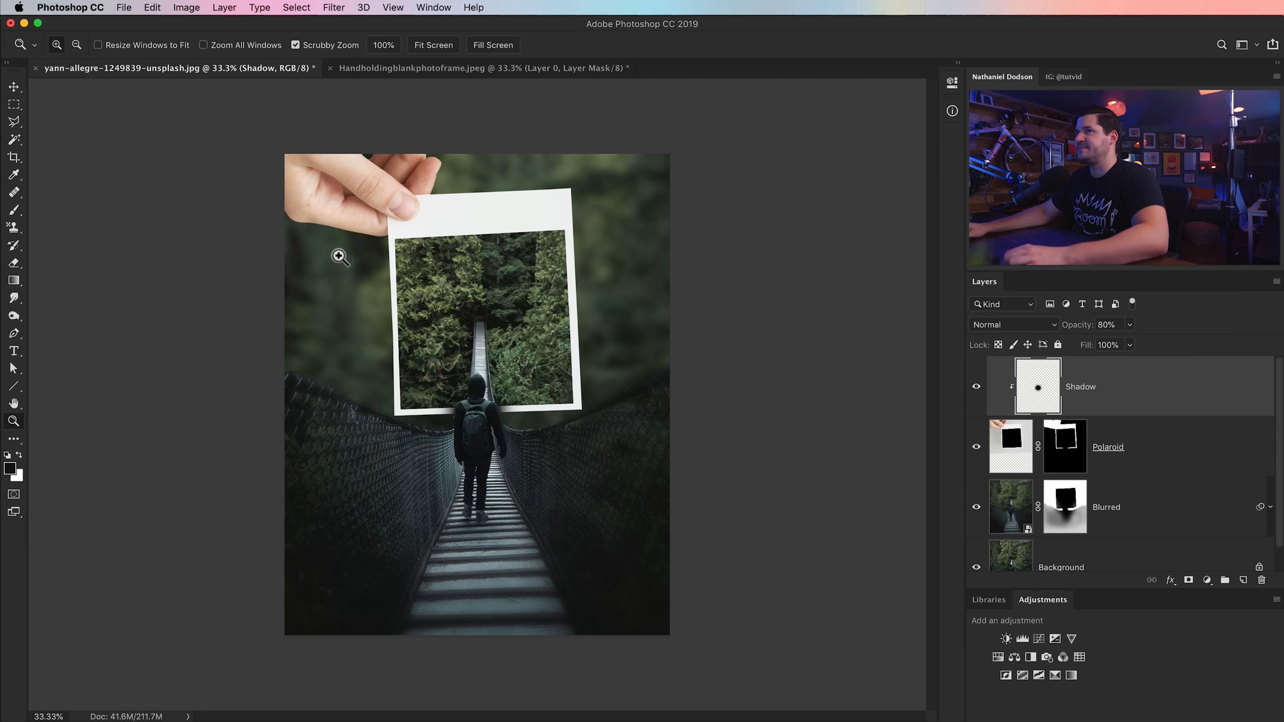
# Create a new layer named Burn above the Shadow layer and clip it to the Polaroid layer
pyautogui.click(1243, 581)
pyautogui.doubleClick(1057, 389)
pyautogui.write('Burn')
pyautogui.press('Return')
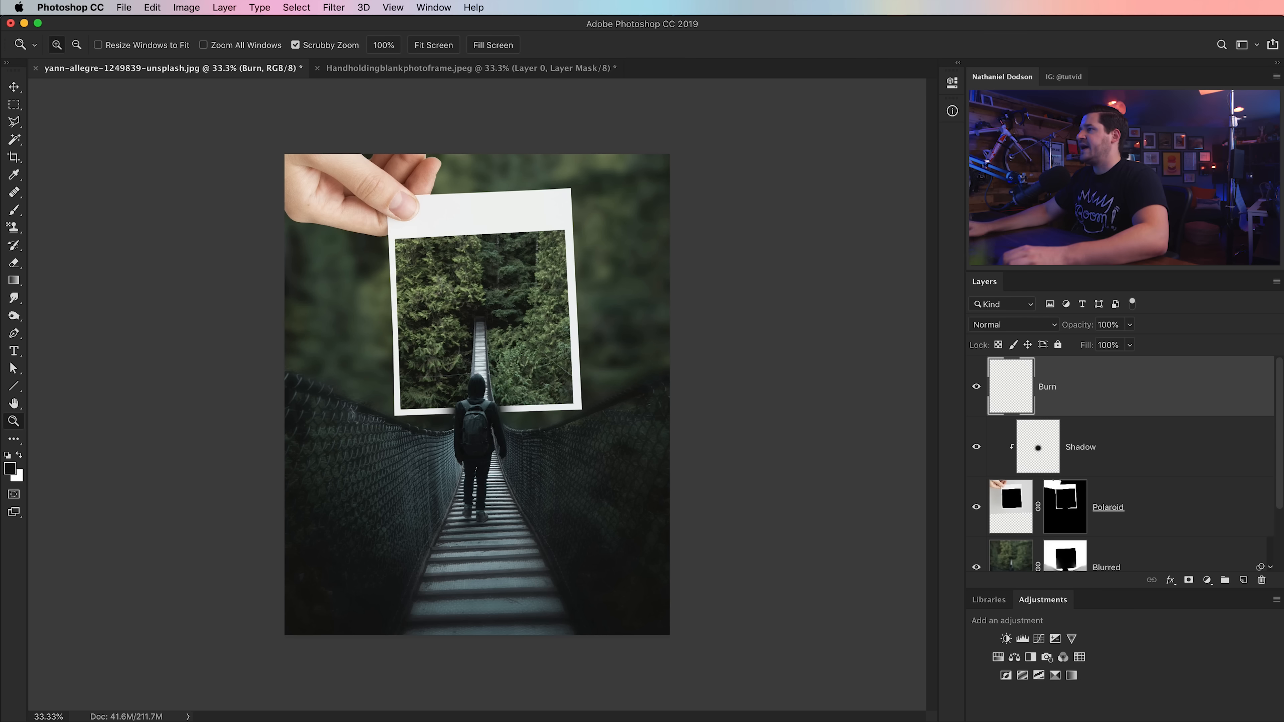
pyautogui.keyDown('alt'); pyautogui.click(1072, 416); pyautogui.keyUp('alt')
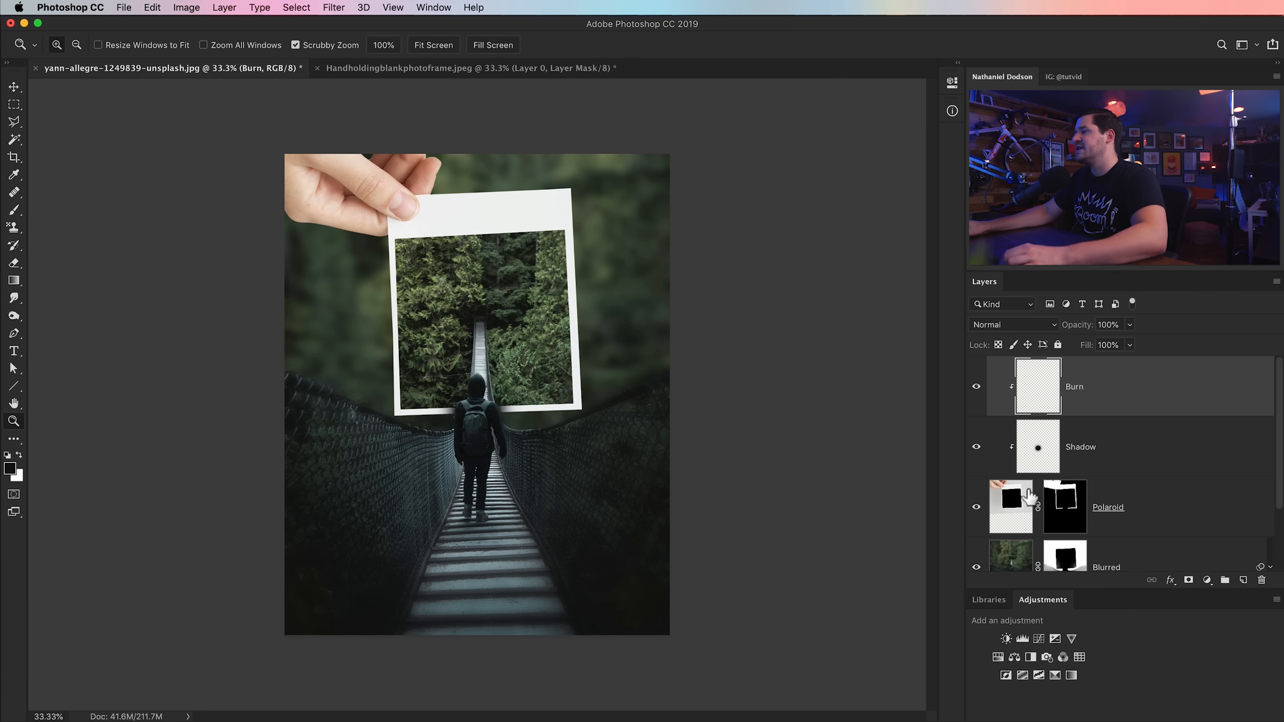
# Fill the Burn layer with neutral gray and set its blend mode to Overlay
pyautogui.moveTo(287, 160); pyautogui.dragTo(524, 387)
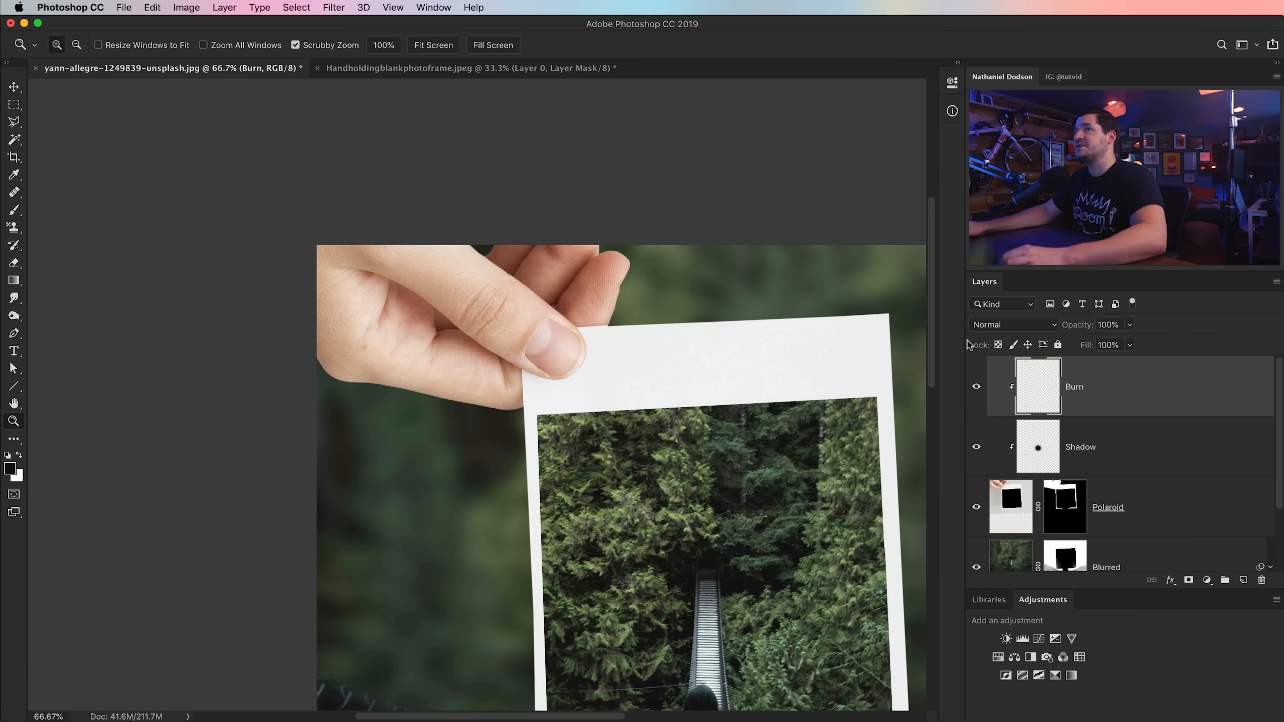
pyautogui.click(151, 8)
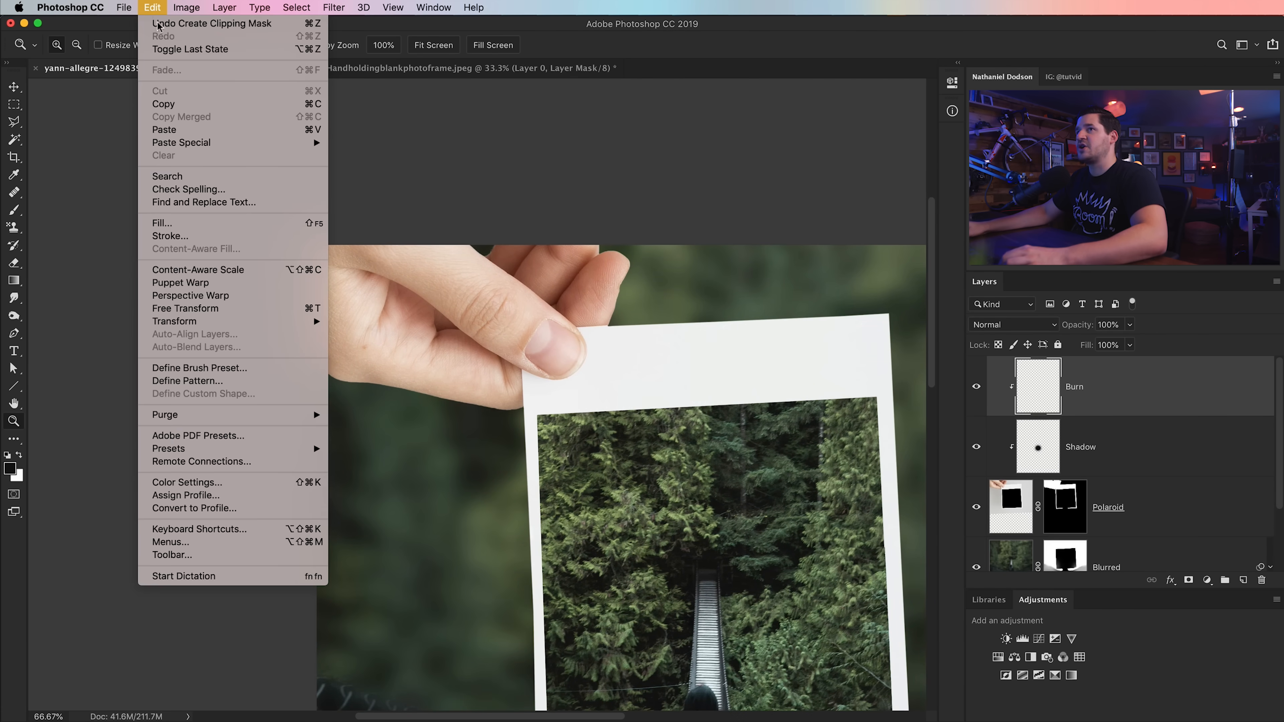
pyautogui.click(190, 226)
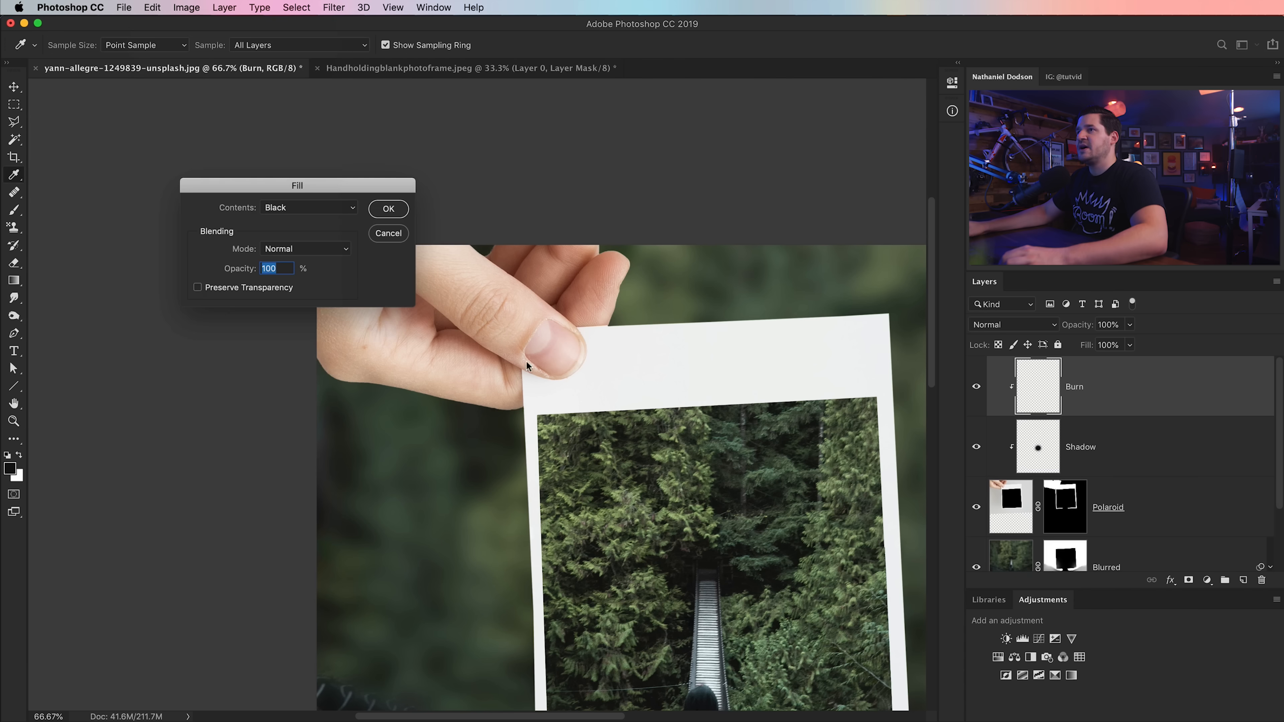
pyautogui.click(286, 209)
pyautogui.click(388, 209)
pyautogui.press('z')
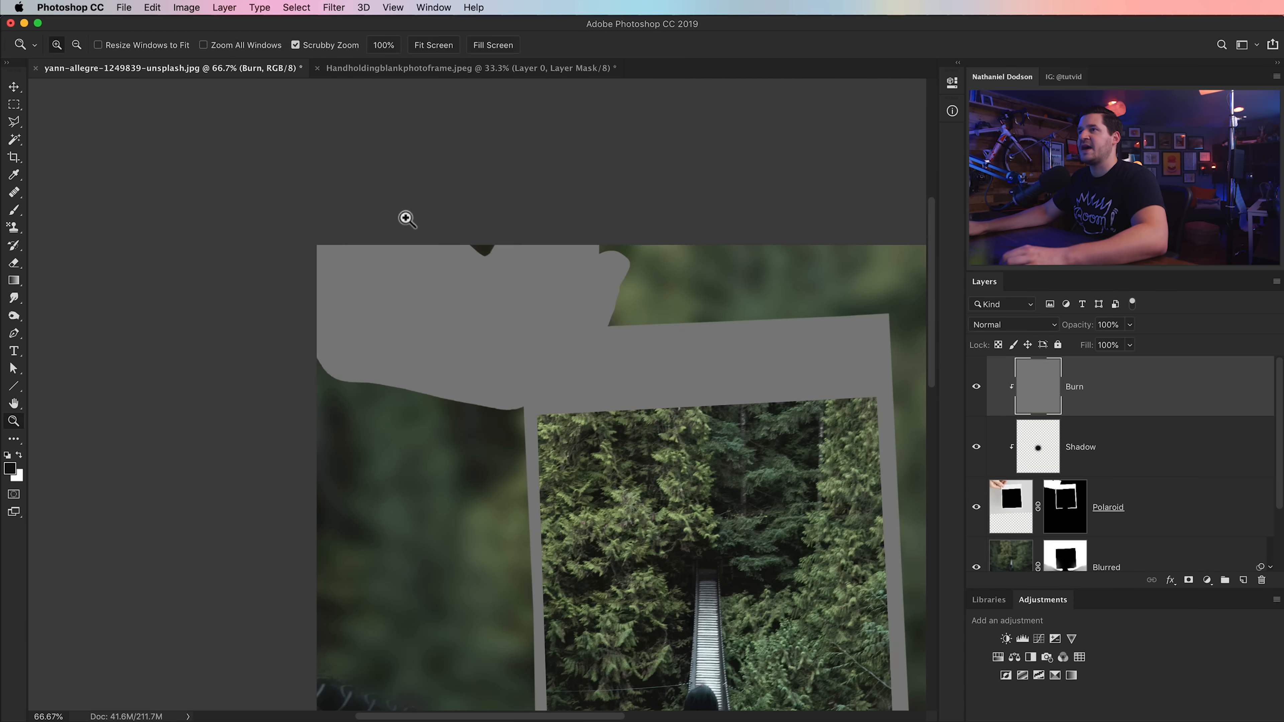
pyautogui.click(1047, 322)
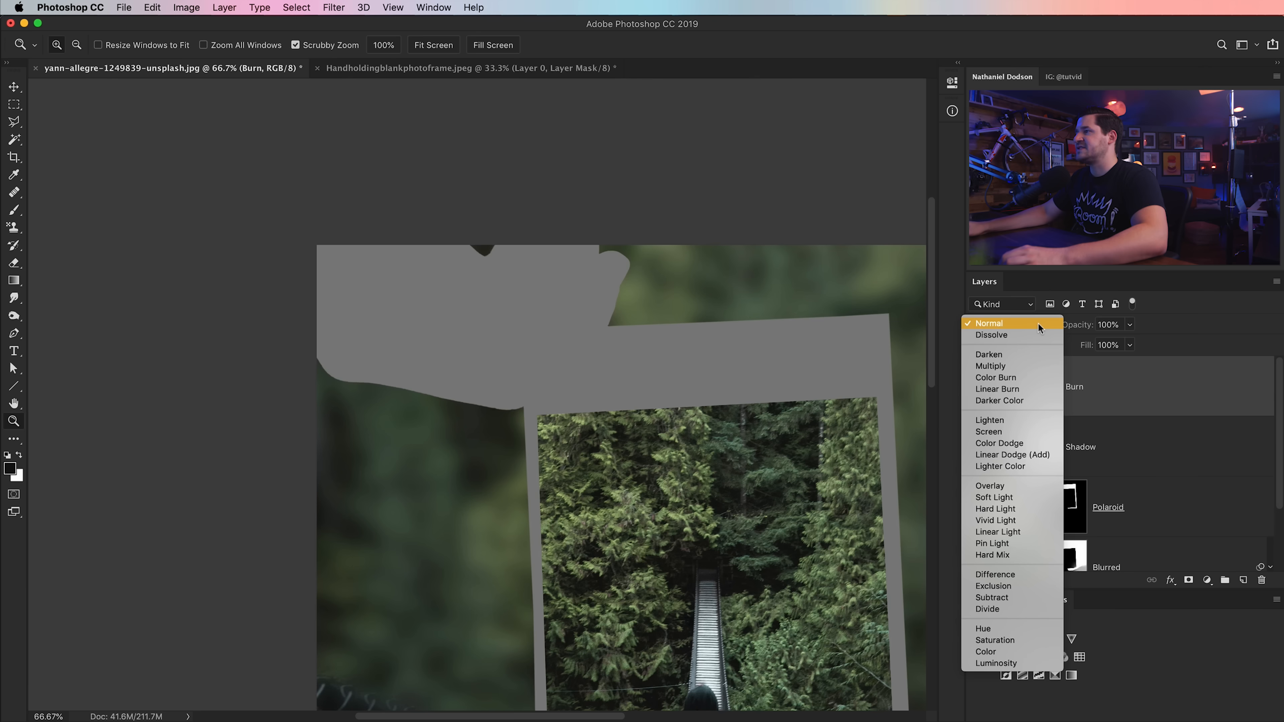
pyautogui.click(993, 487)
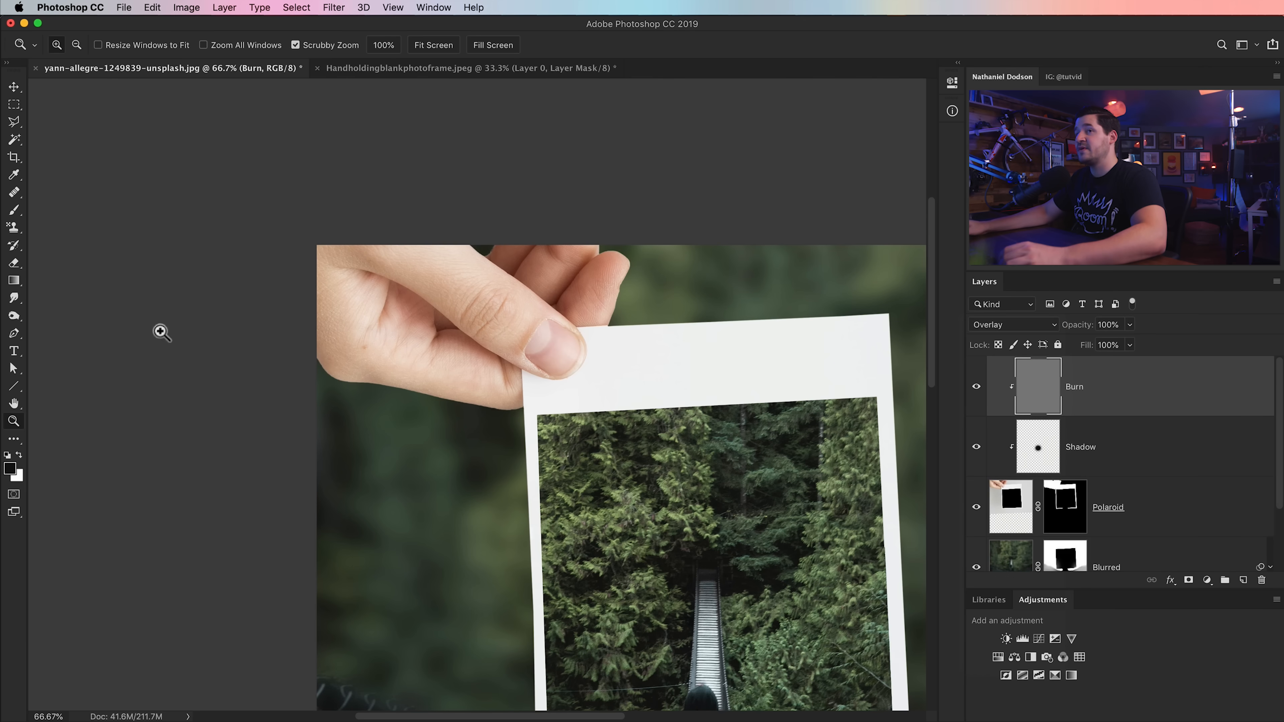
# Darken the hand and the adjoining frame corner on the Burn layer with a 1300 px Burn tool, Shadows range, 50% exposure
pyautogui.click(14, 315)
pyautogui.click(63, 327)
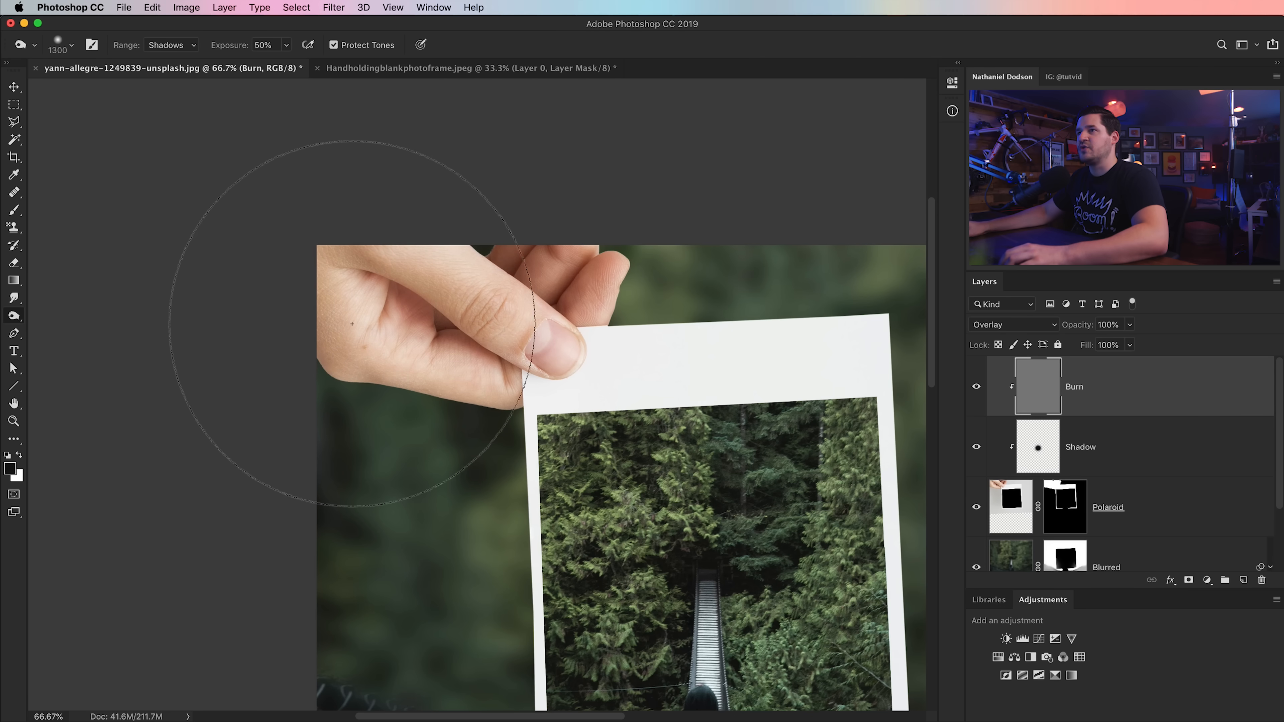
pyautogui.click(497, 356)
pyautogui.click(498, 356)
pyautogui.moveTo(542, 333)
pyautogui.mouseDown()
pyautogui.moveTo(559, 287)
pyautogui.moveTo(637, 287)
pyautogui.moveTo(536, 330)
pyautogui.moveTo(344, 344)
pyautogui.moveTo(329, 272)
pyautogui.moveTo(354, 294)
pyautogui.moveTo(433, 280)
pyautogui.moveTo(395, 356)
pyautogui.moveTo(376, 365)
pyautogui.mouseUp()
pyautogui.moveTo(500, 388)
pyautogui.mouseDown()
pyautogui.moveTo(598, 265)
pyautogui.moveTo(569, 296)
pyautogui.moveTo(358, 325)
pyautogui.mouseUp()
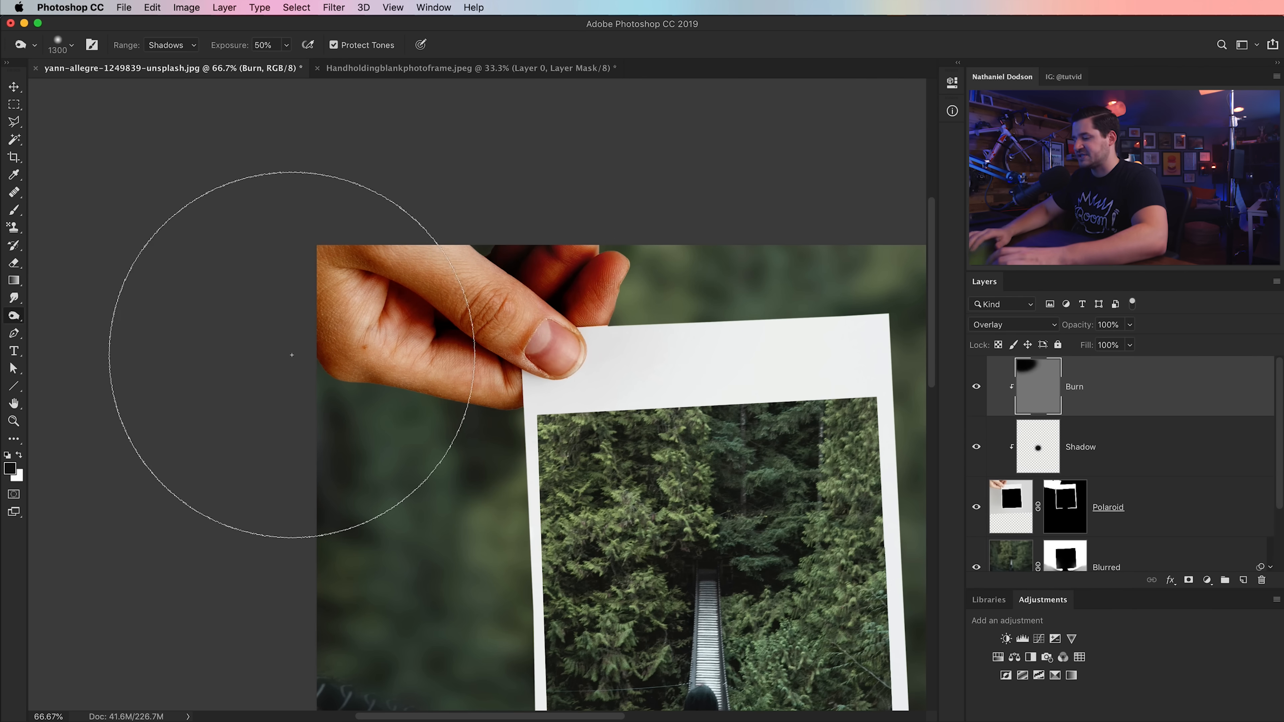
# Add a Vibrance adjustment layer clipped above the Burn layer and set its Vibrance to -75
pyautogui.press('super+minus')
pyautogui.press('super+minus')
pyautogui.press('super+minus')
pyautogui.press('v')
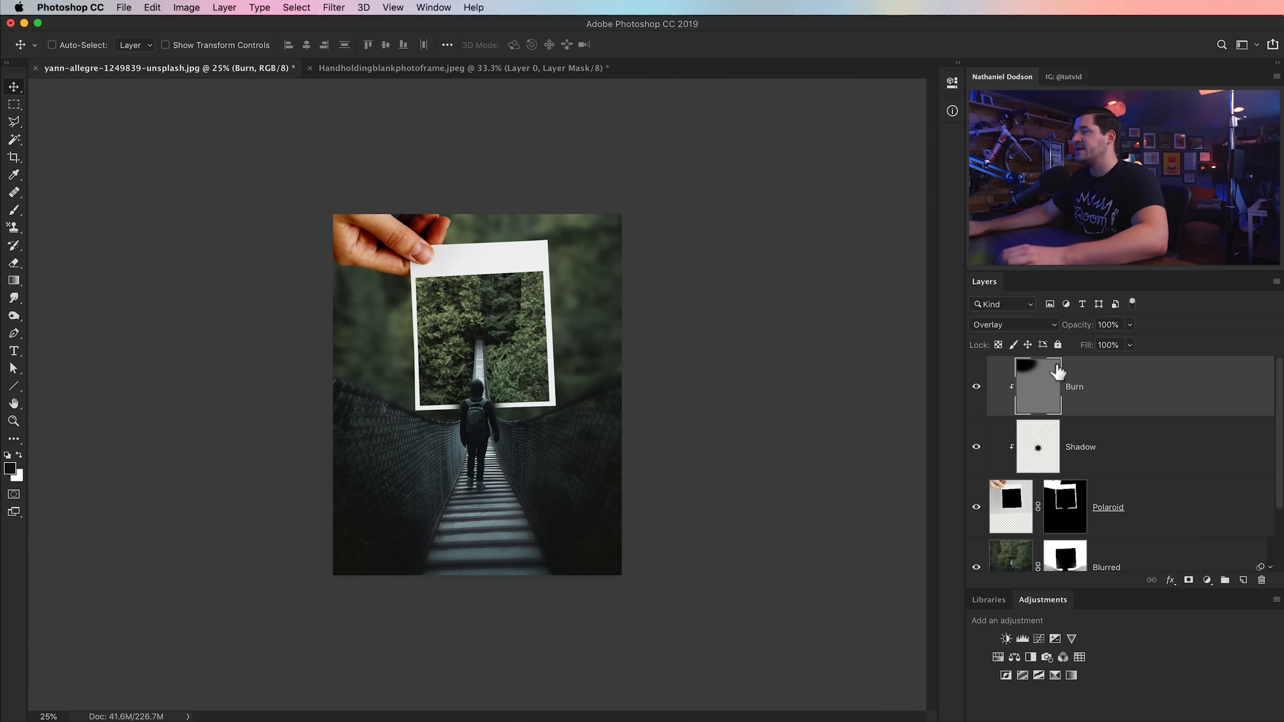
pyautogui.press('z')
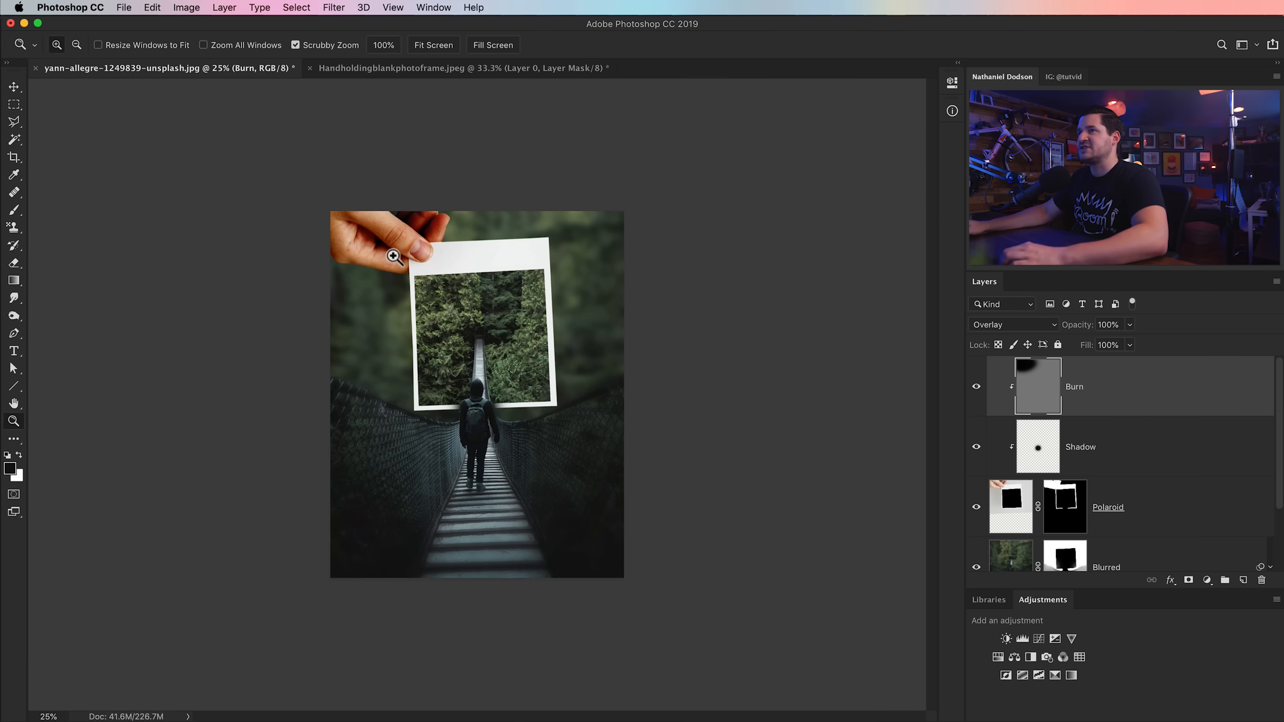
pyautogui.click(419, 277)
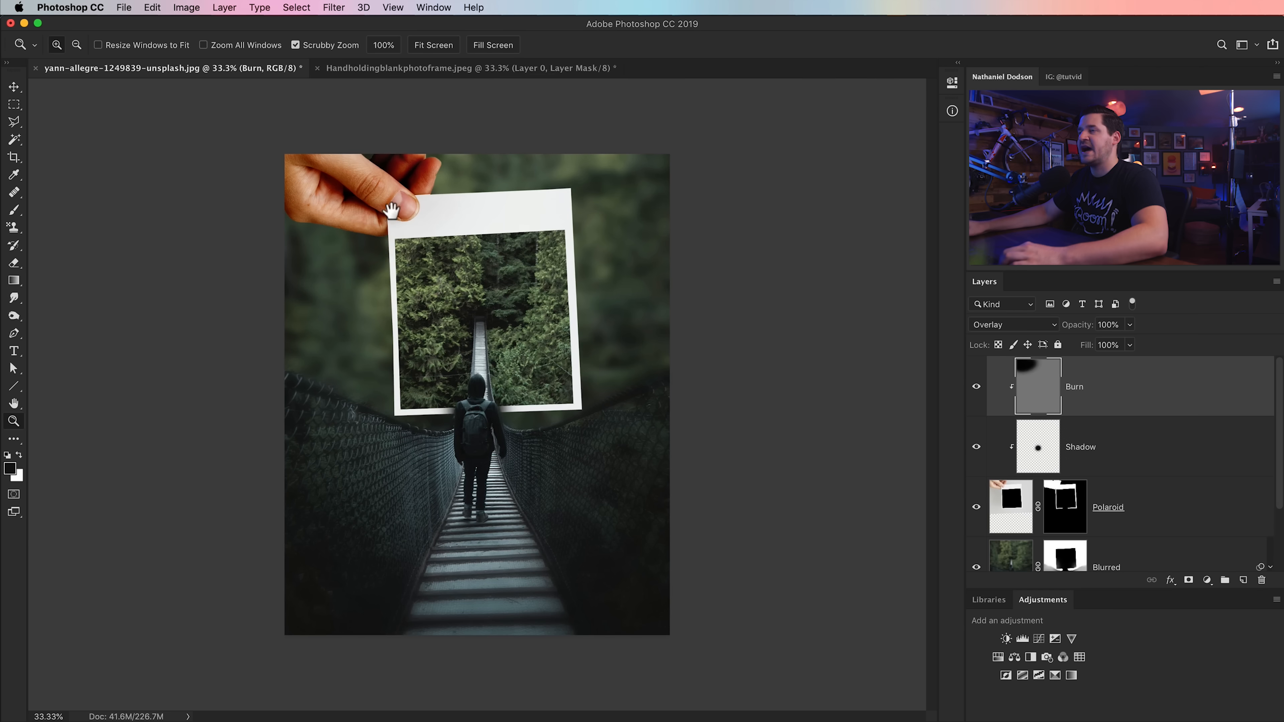
pyautogui.click(1073, 638)
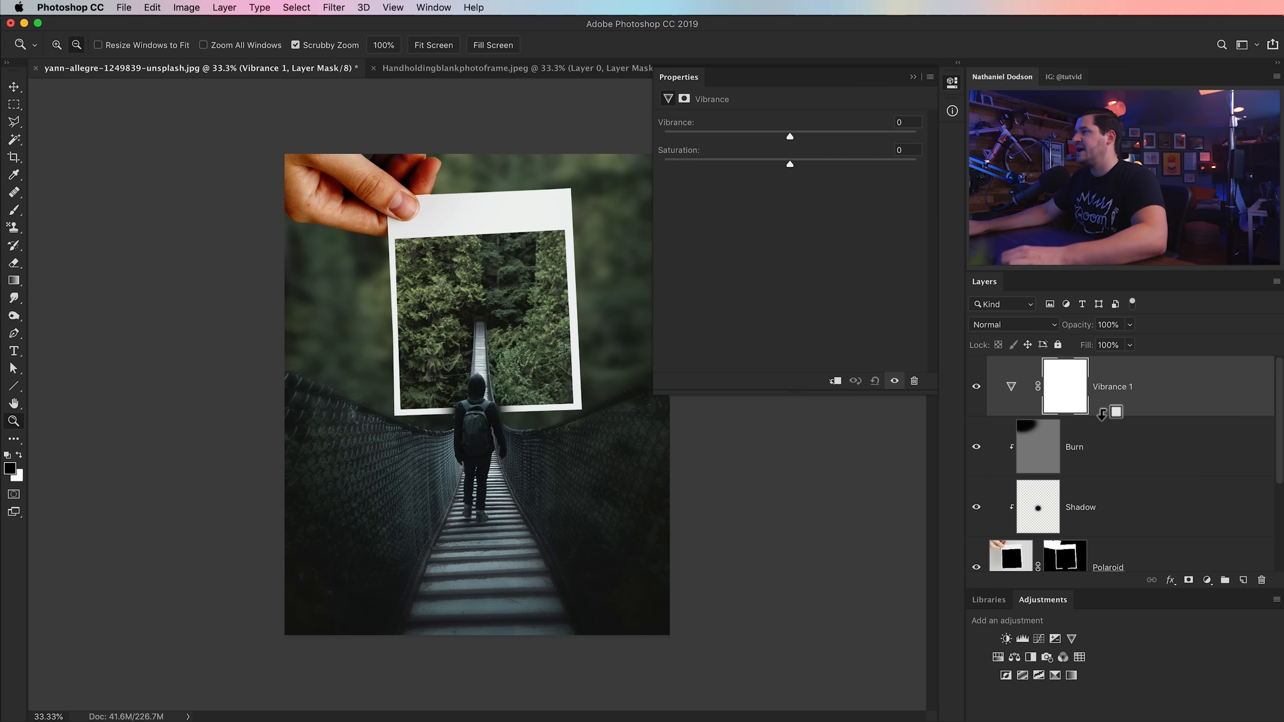
pyautogui.keyDown('alt'); pyautogui.click(1102, 419); pyautogui.keyUp('alt')
pyautogui.click(905, 123)
pyautogui.write('-75')
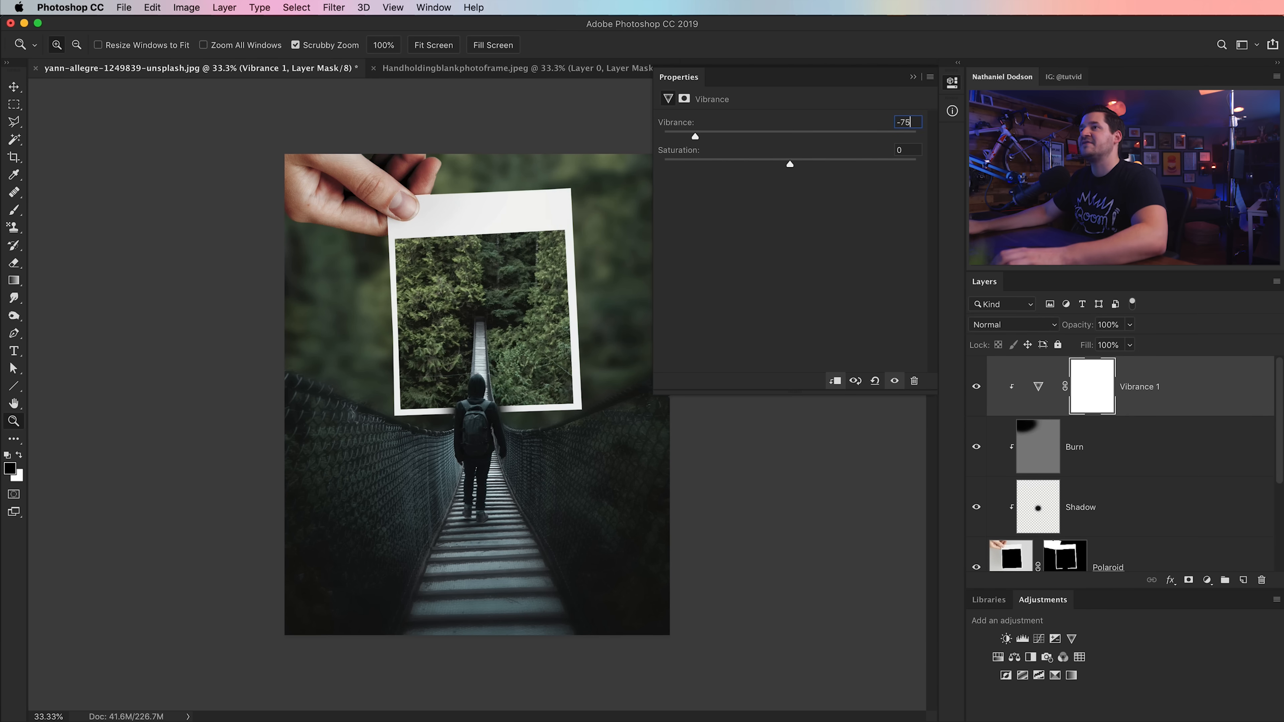
pyautogui.click(952, 86)
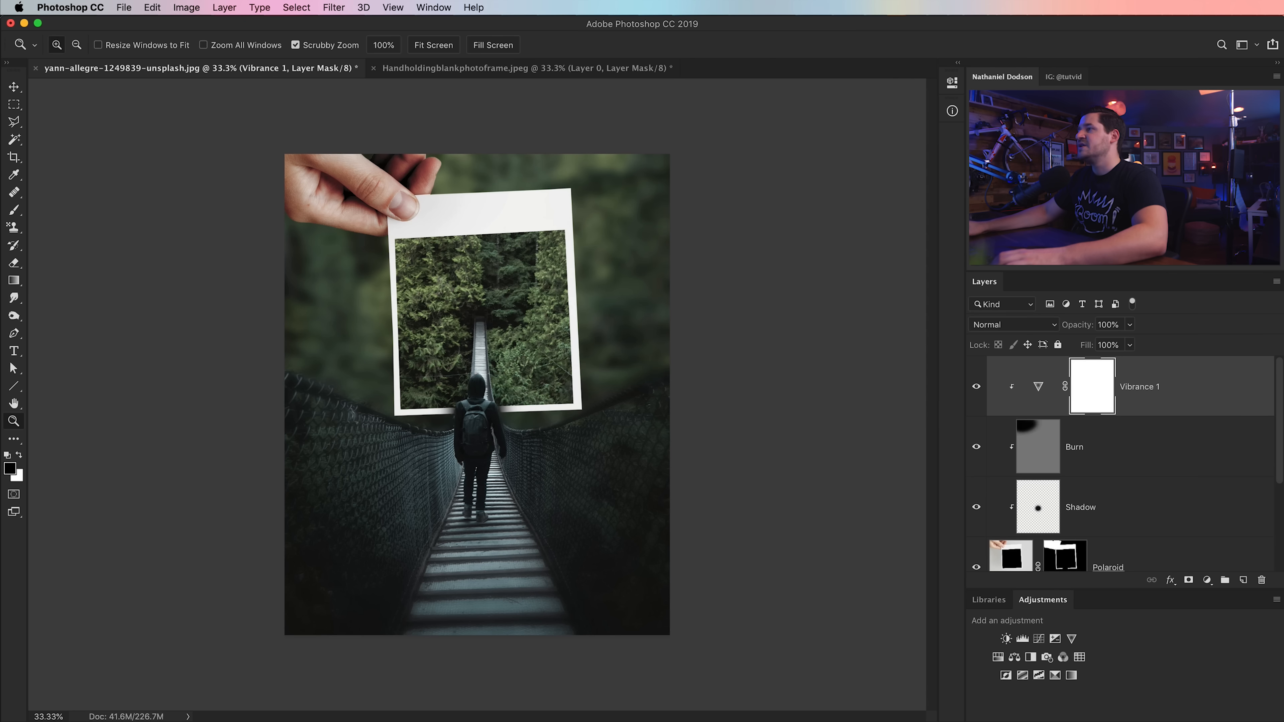
# Compare the hand with the Vibrance and Burn layers hidden and shown
pyautogui.click(980, 402)
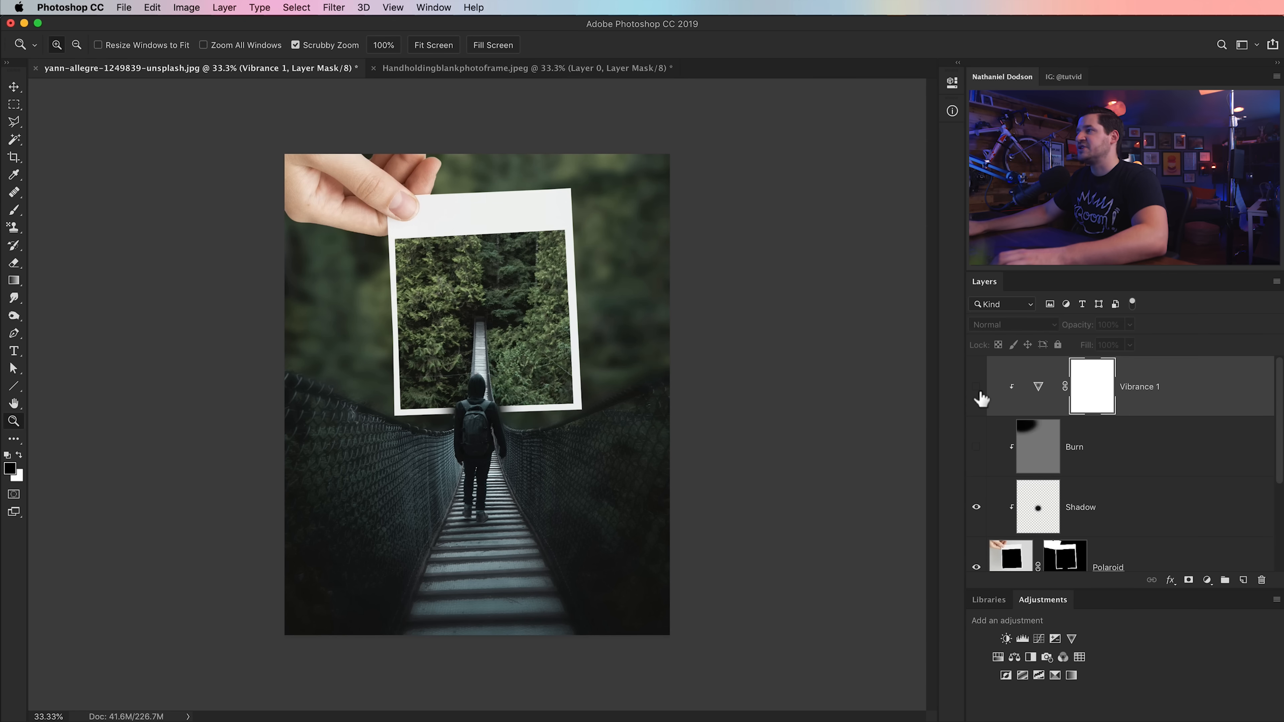
pyautogui.click(978, 448)
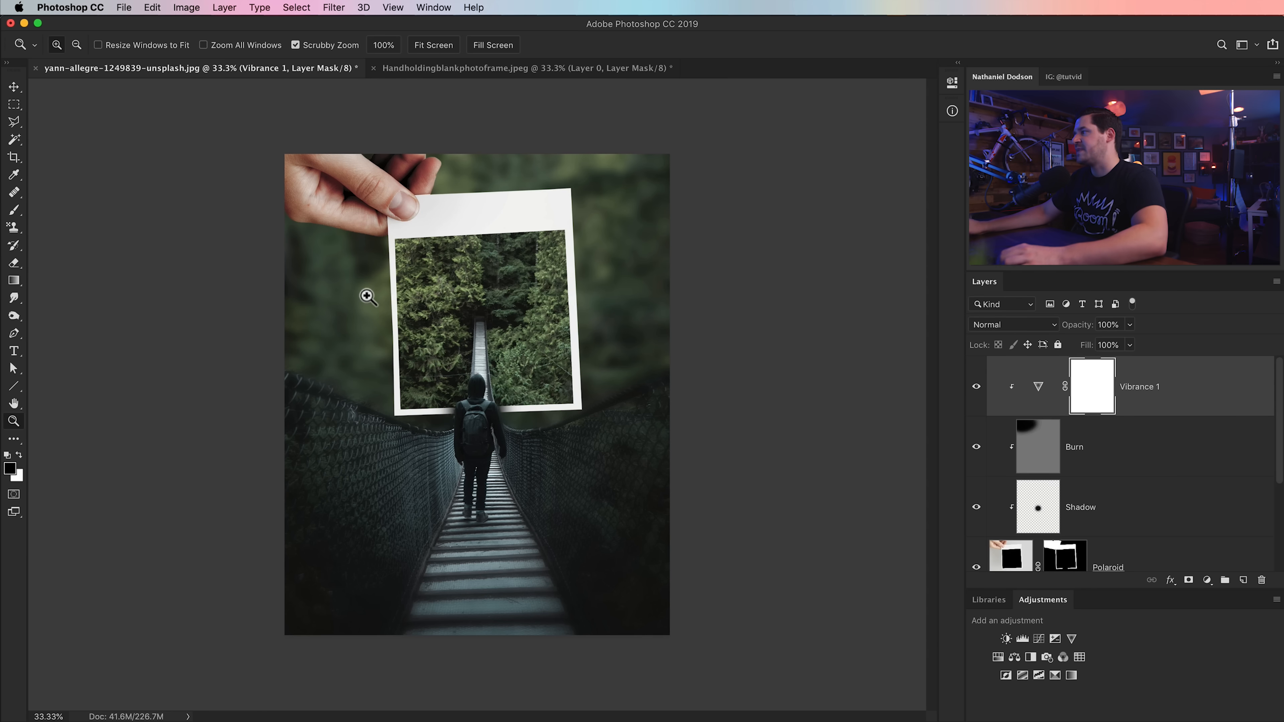
pyautogui.press('v')
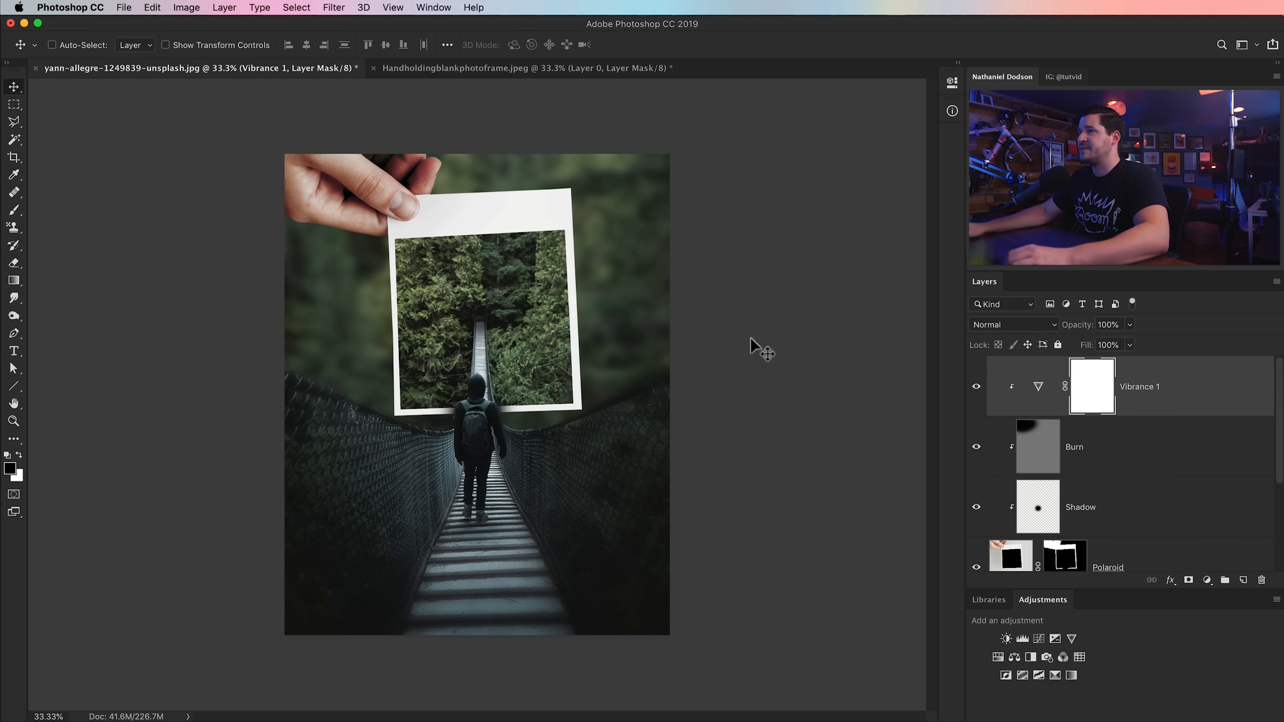
# Stamp all visible layers into a new layer above Vibrance 1 and desaturate it
pyautogui.moveTo(1090, 405); pyautogui.dragTo(1090, 405)
pyautogui.press('super+shift+alt+e')
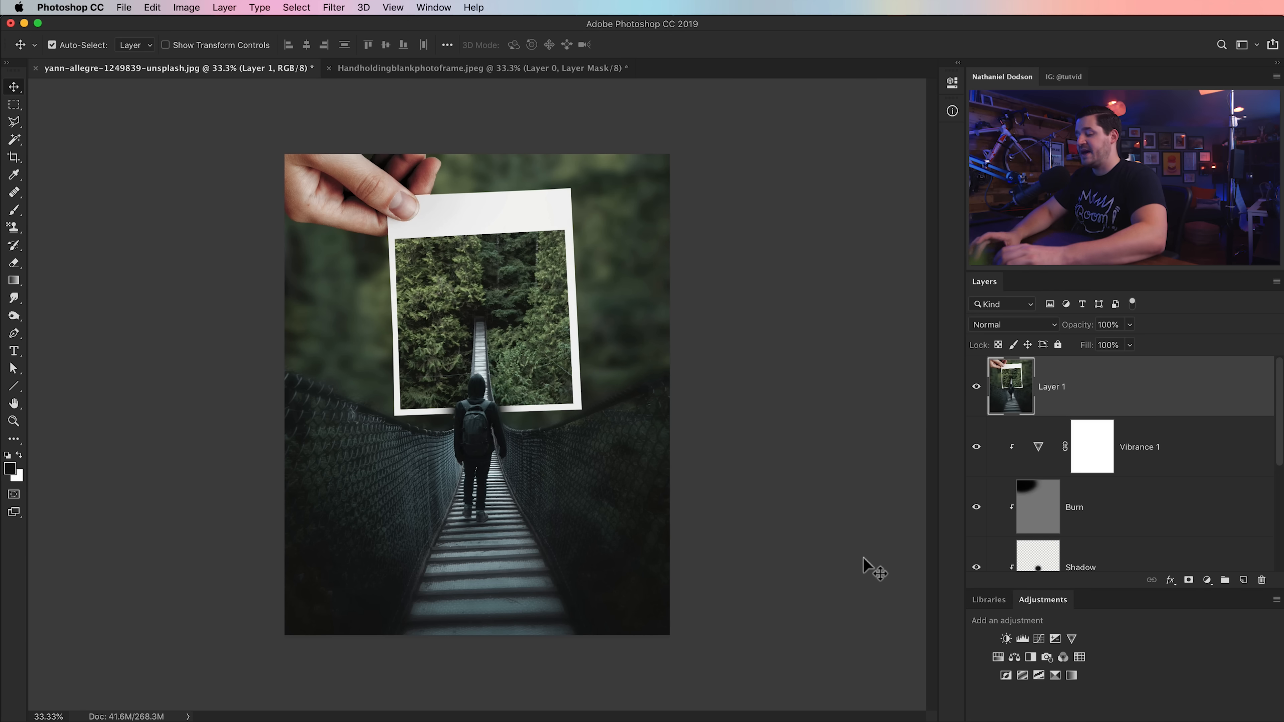
pyautogui.press('super+shift+u')
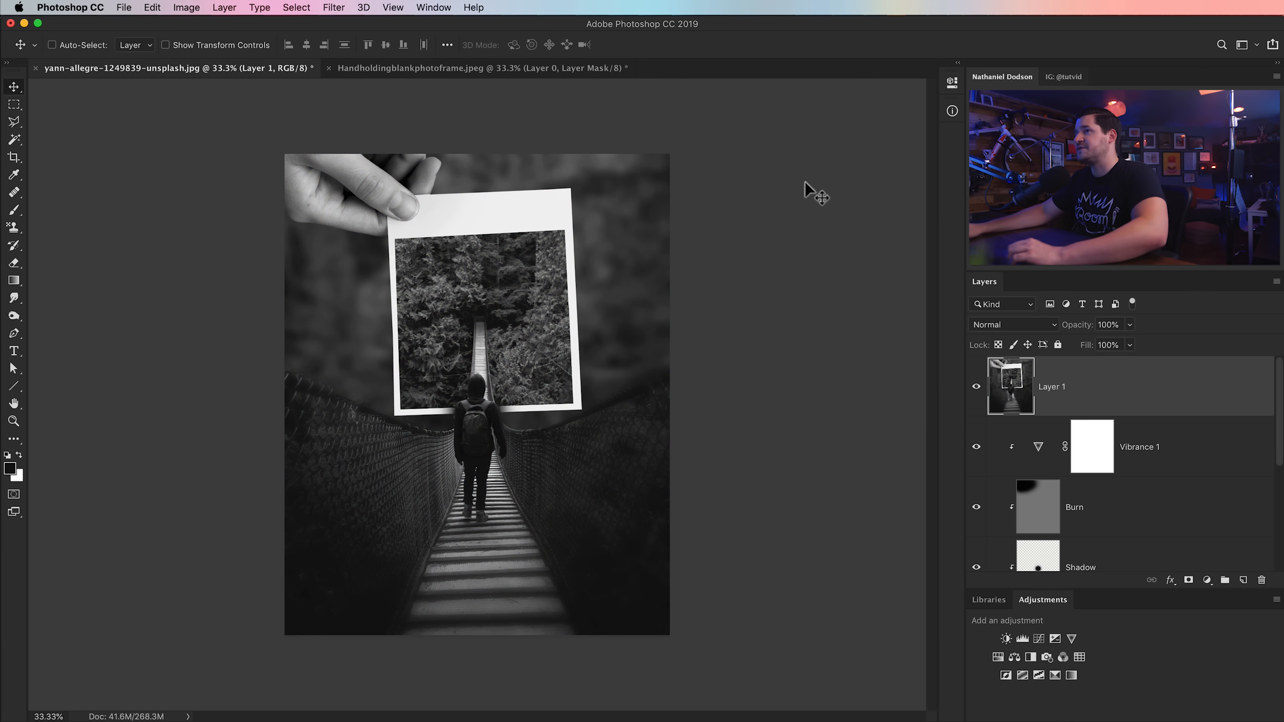
# Apply a High Pass filter with a 10-pixel radius to the desaturated merged layer
pyautogui.click(331, 8)
pyautogui.moveTo(383, 287)
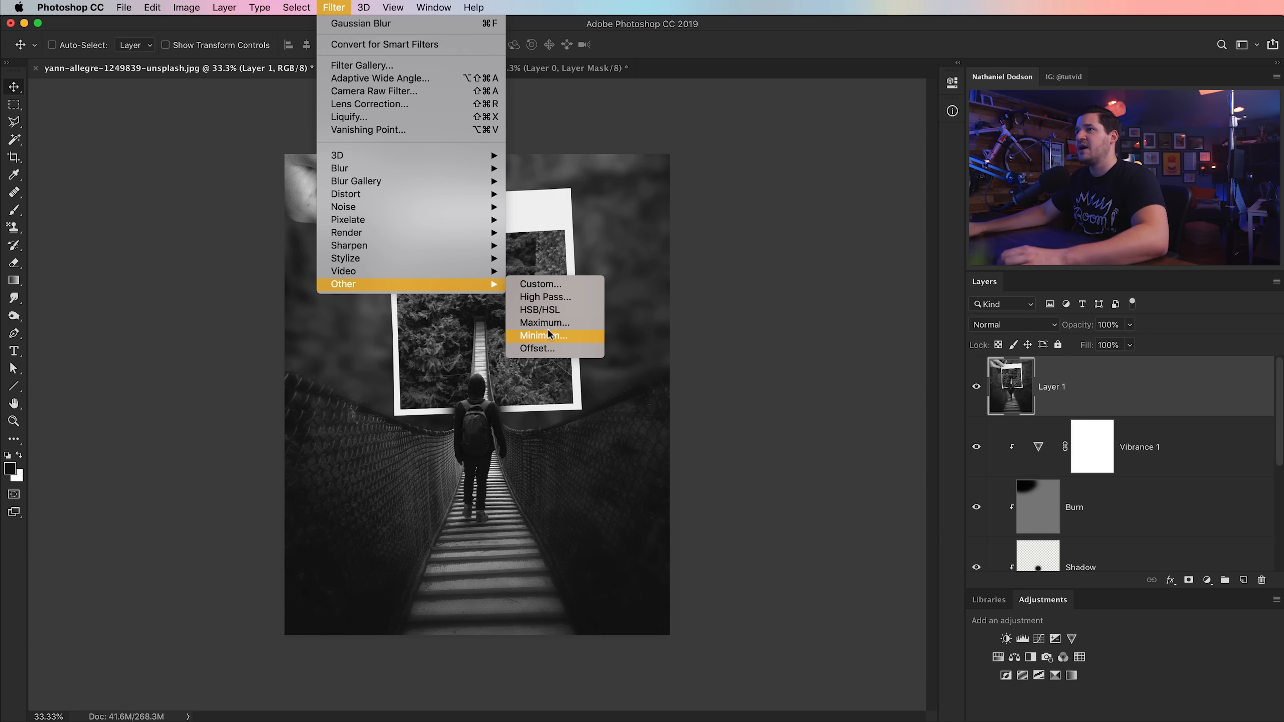
pyautogui.click(543, 299)
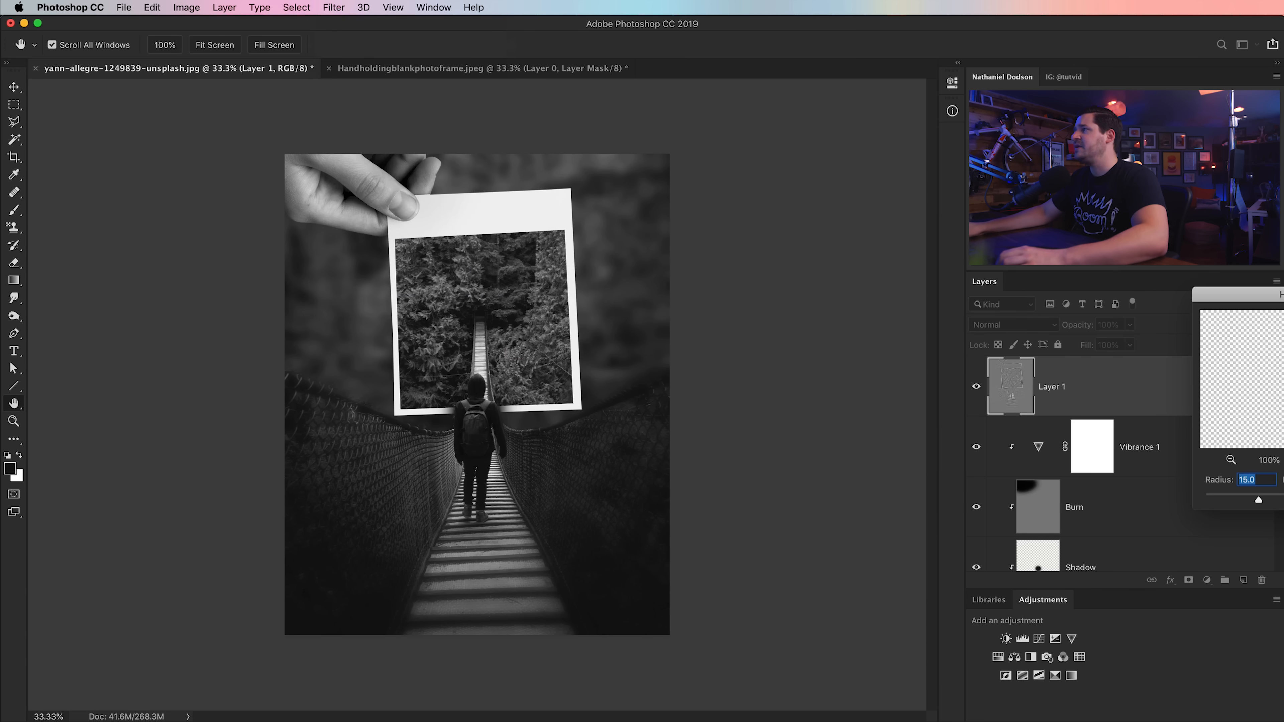
pyautogui.moveTo(1281, 295); pyautogui.dragTo(830, 263)
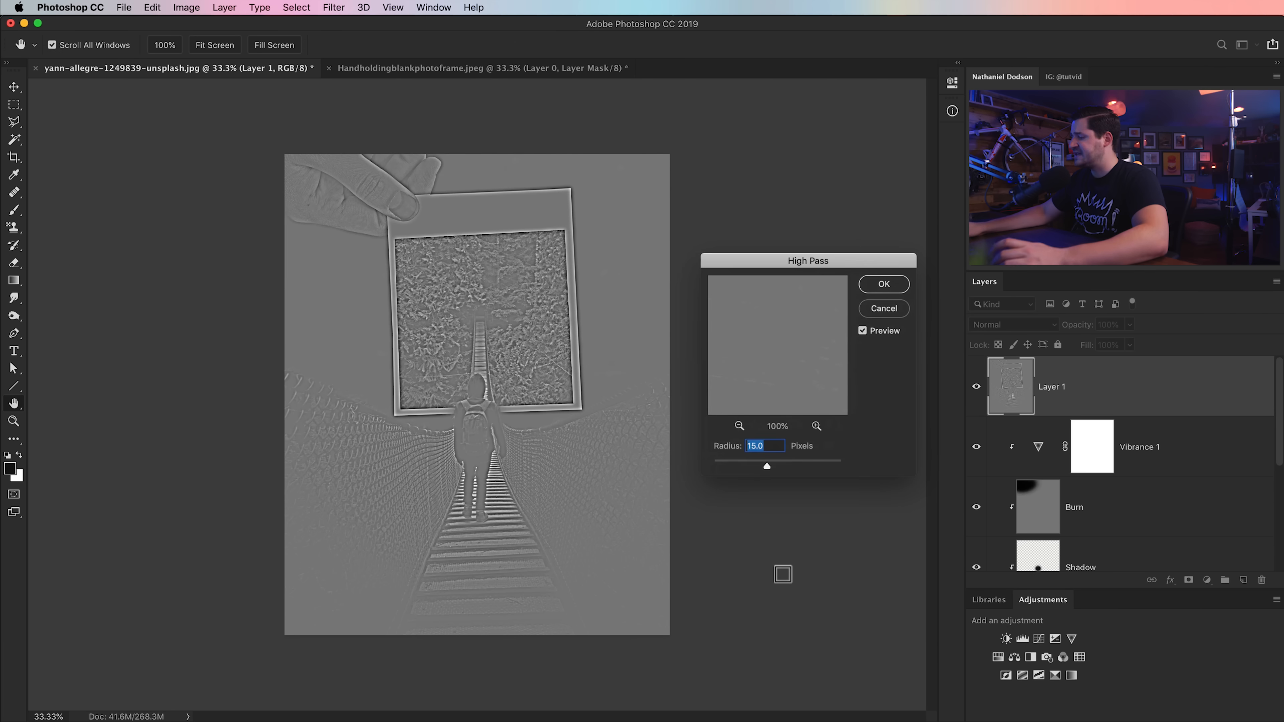
pyautogui.write('10')
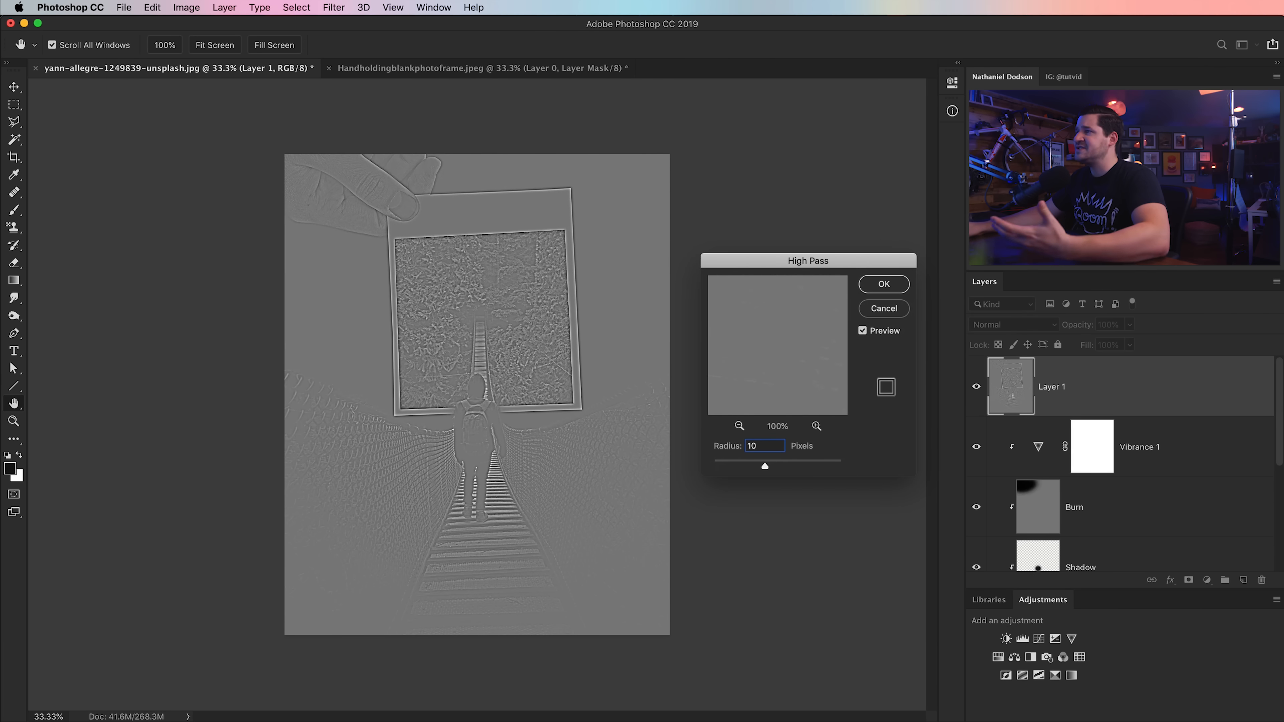
pyautogui.click(883, 284)
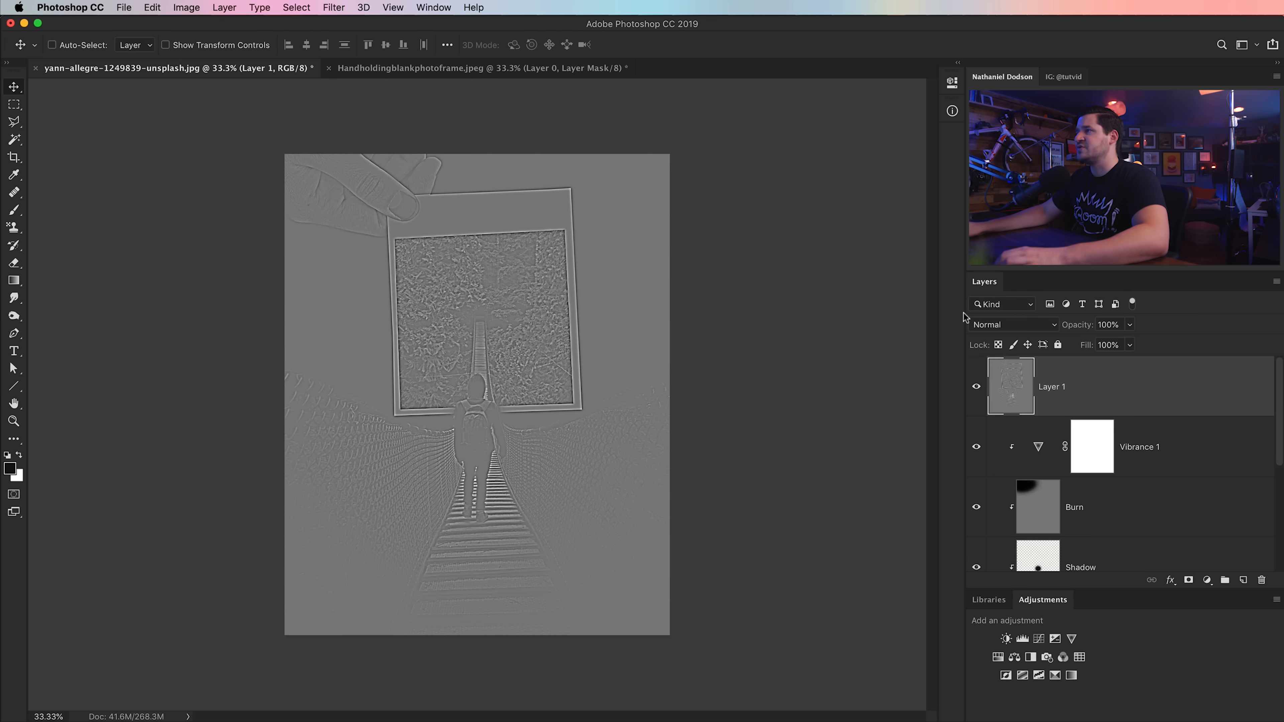
# Set the High Pass layer to Soft Light at 59% opacity and compare the sharpening with the layer hidden and shown
pyautogui.click(1023, 325)
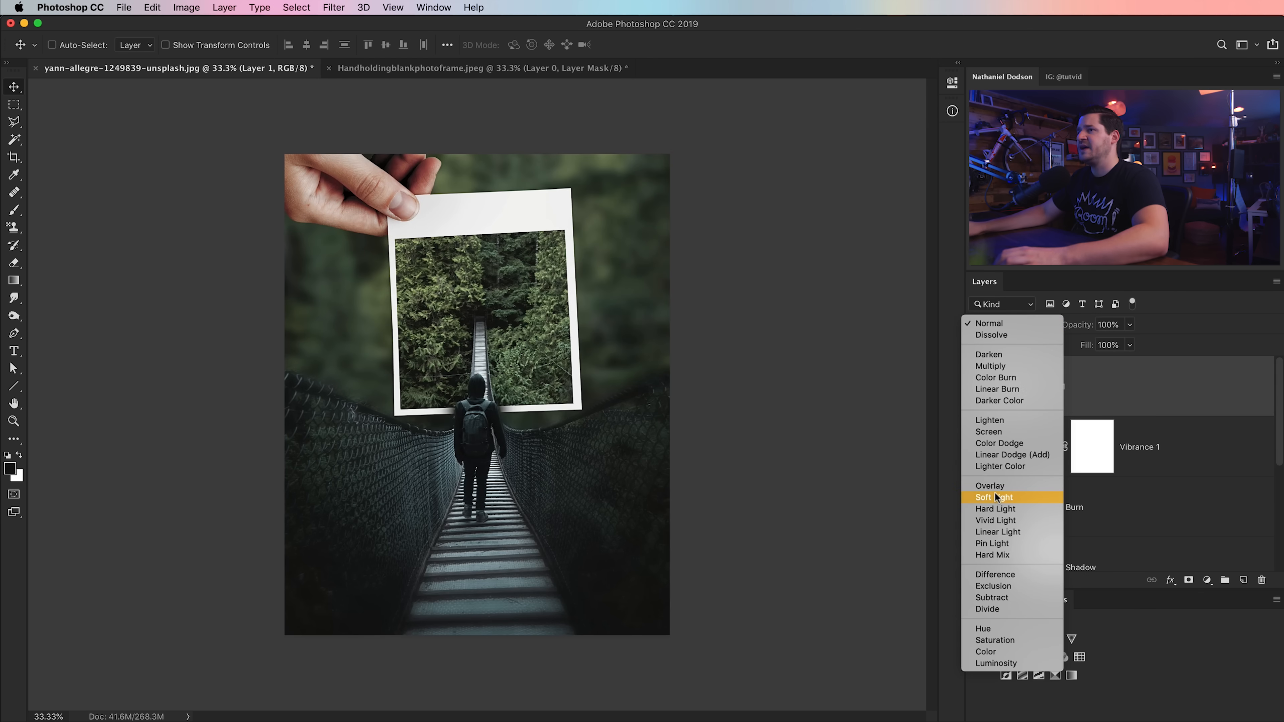
pyautogui.click(994, 497)
pyautogui.moveTo(1080, 328); pyautogui.dragTo(1045, 324)
pyautogui.click(977, 389)
pyautogui.click(977, 389)
pyautogui.click(976, 388)
pyautogui.click(977, 388)
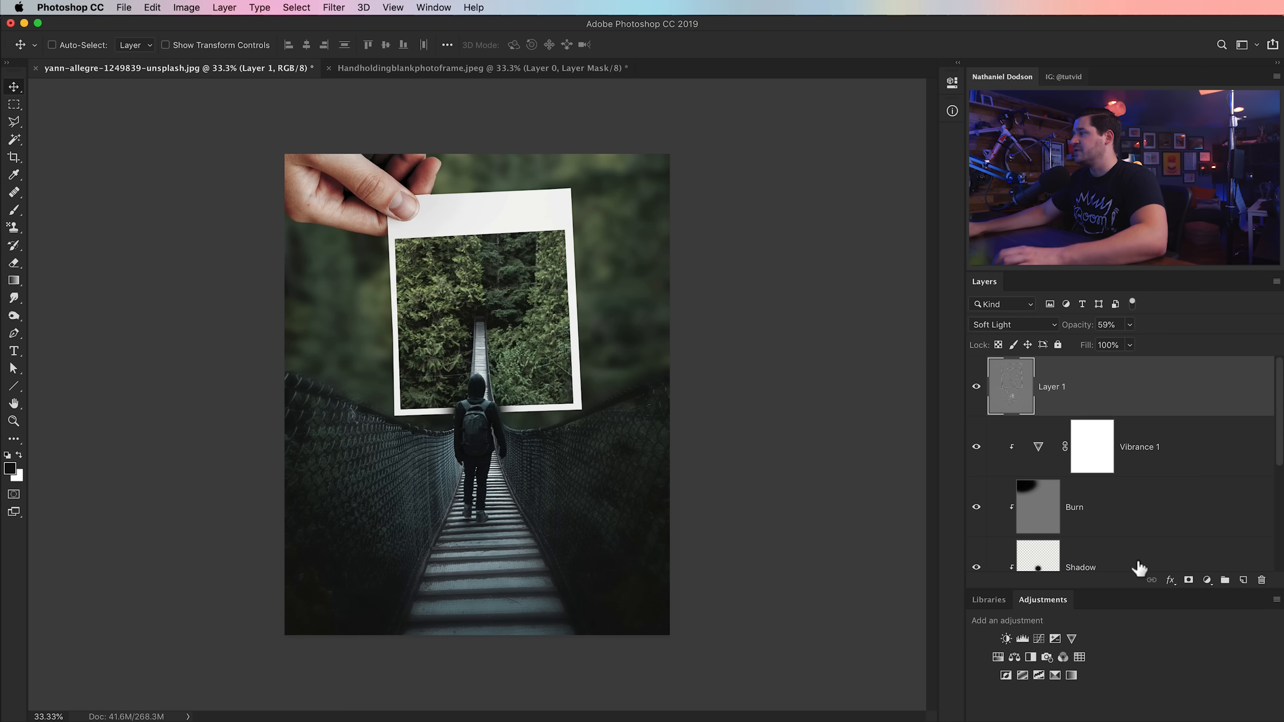
# Add a Color Balance adjustment layer, shifting midtones toward cyan and blue and setting shadows to Cyan-Red -49 and Yellow-Blue +85
pyautogui.click(1015, 657)
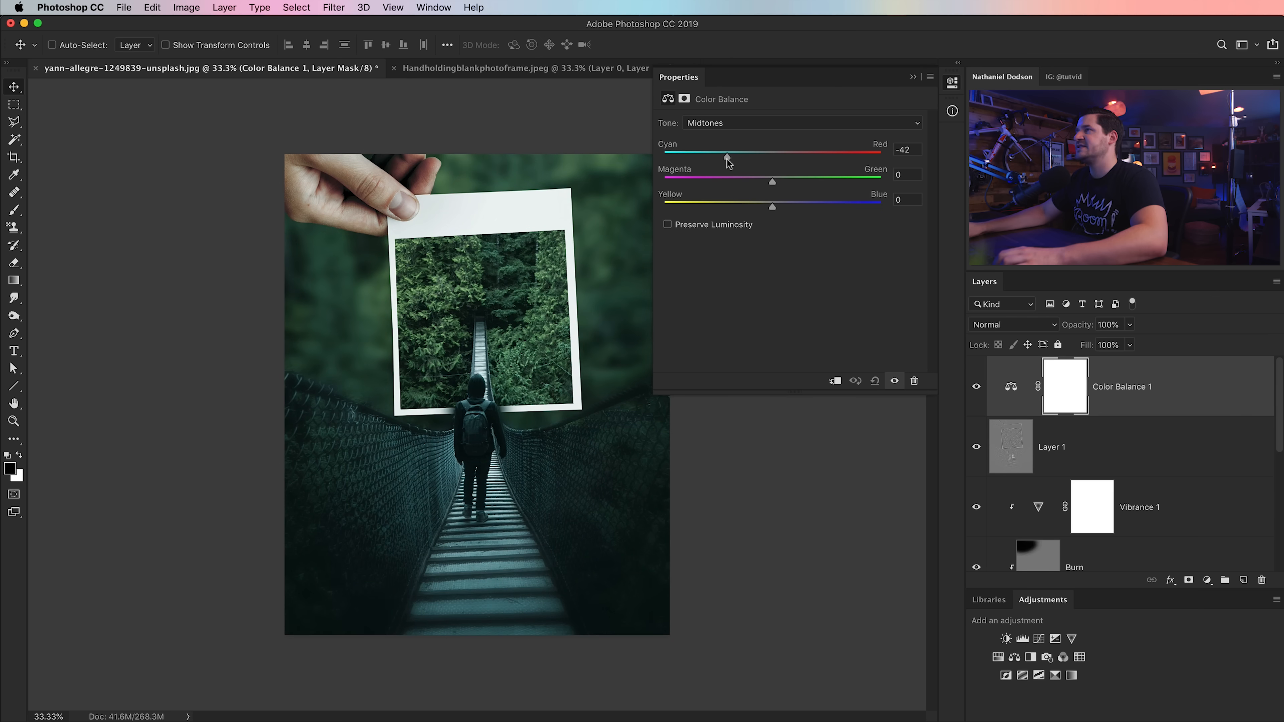
pyautogui.moveTo(776, 208); pyautogui.dragTo(808, 210)
pyautogui.click(755, 122)
pyautogui.click(754, 111)
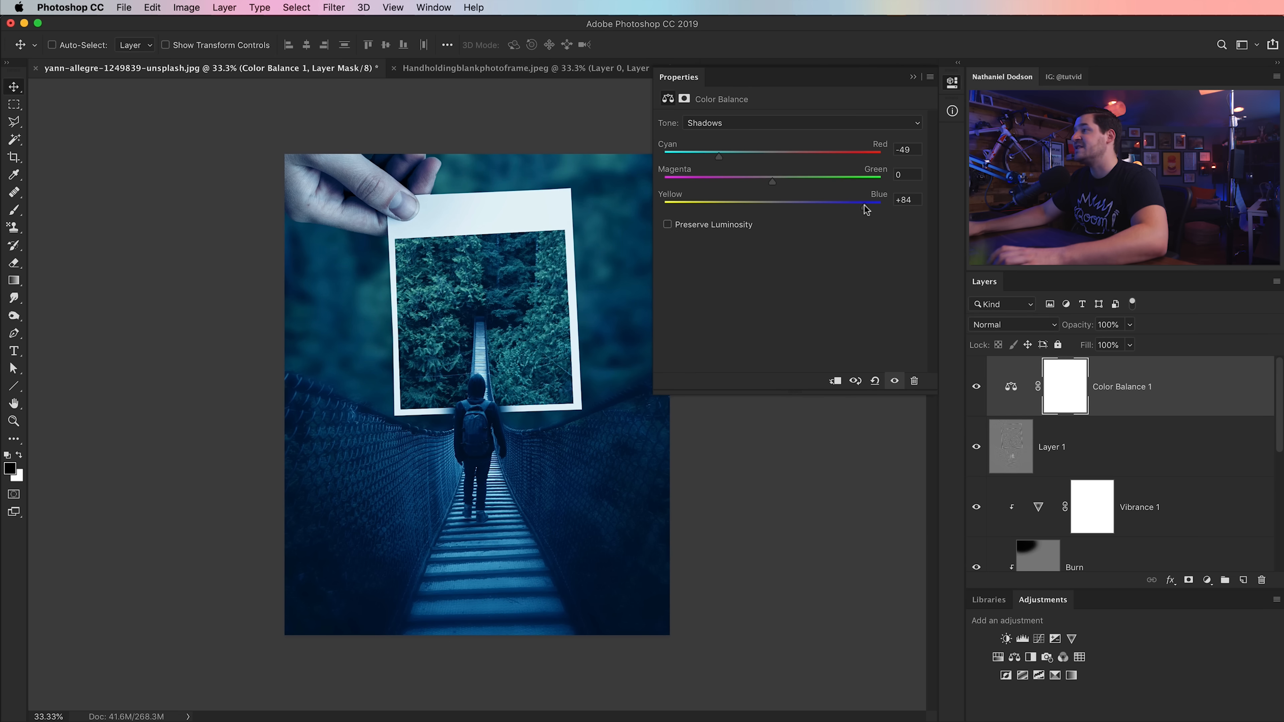
# Set the Color Balance highlights to Yellow-Blue -14 and compare the image with the adjustment hidden and shown
pyautogui.click(794, 127)
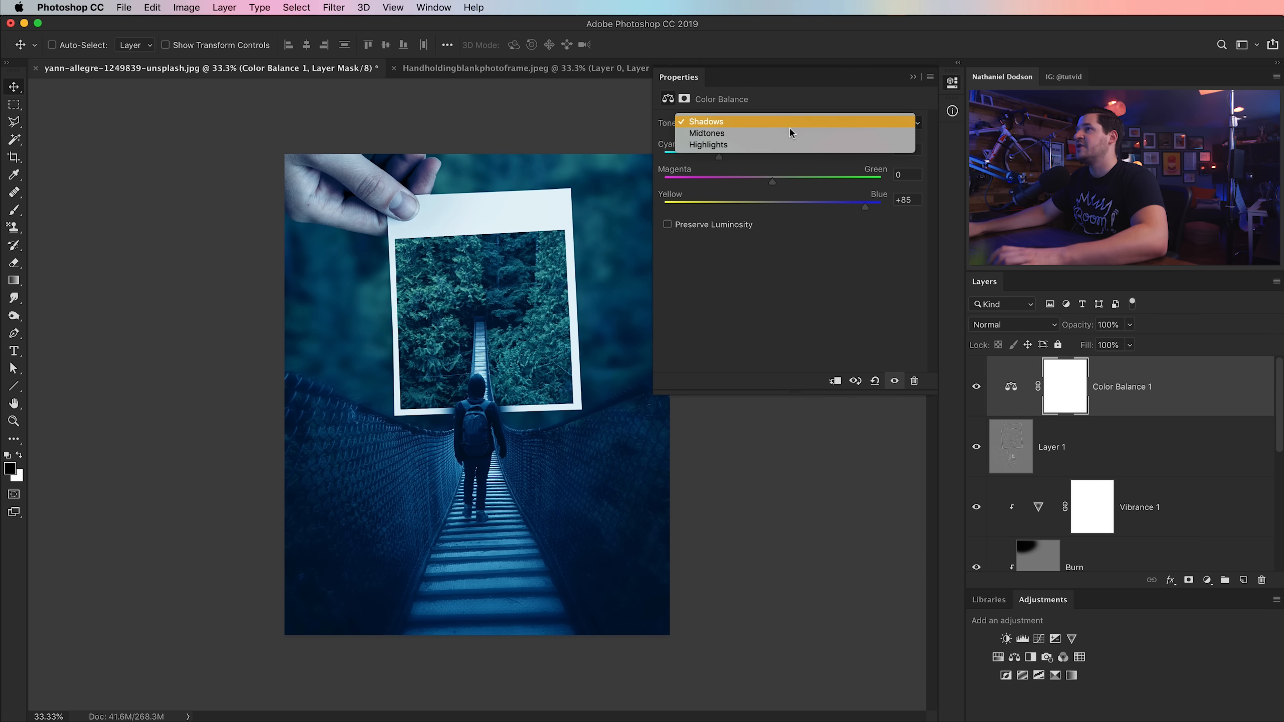
pyautogui.click(779, 140)
pyautogui.moveTo(775, 205); pyautogui.dragTo(767, 209)
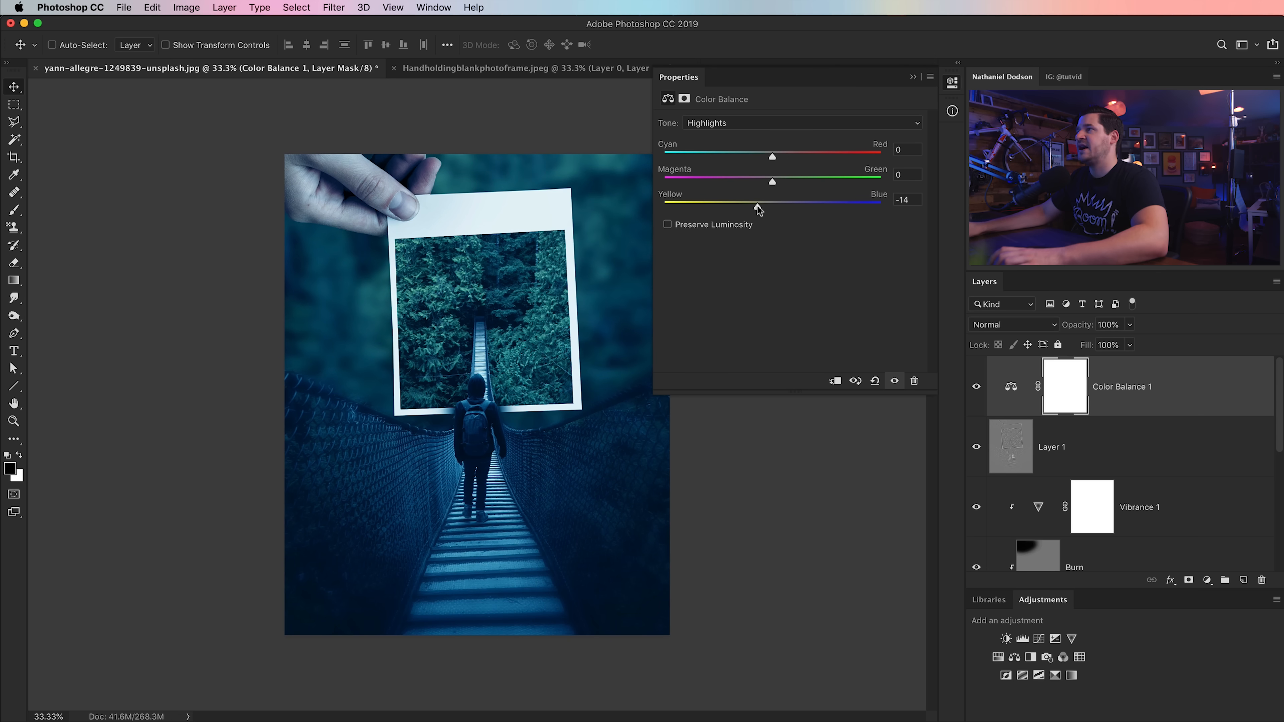
pyautogui.click(951, 85)
pyautogui.click(985, 388)
pyautogui.click(984, 387)
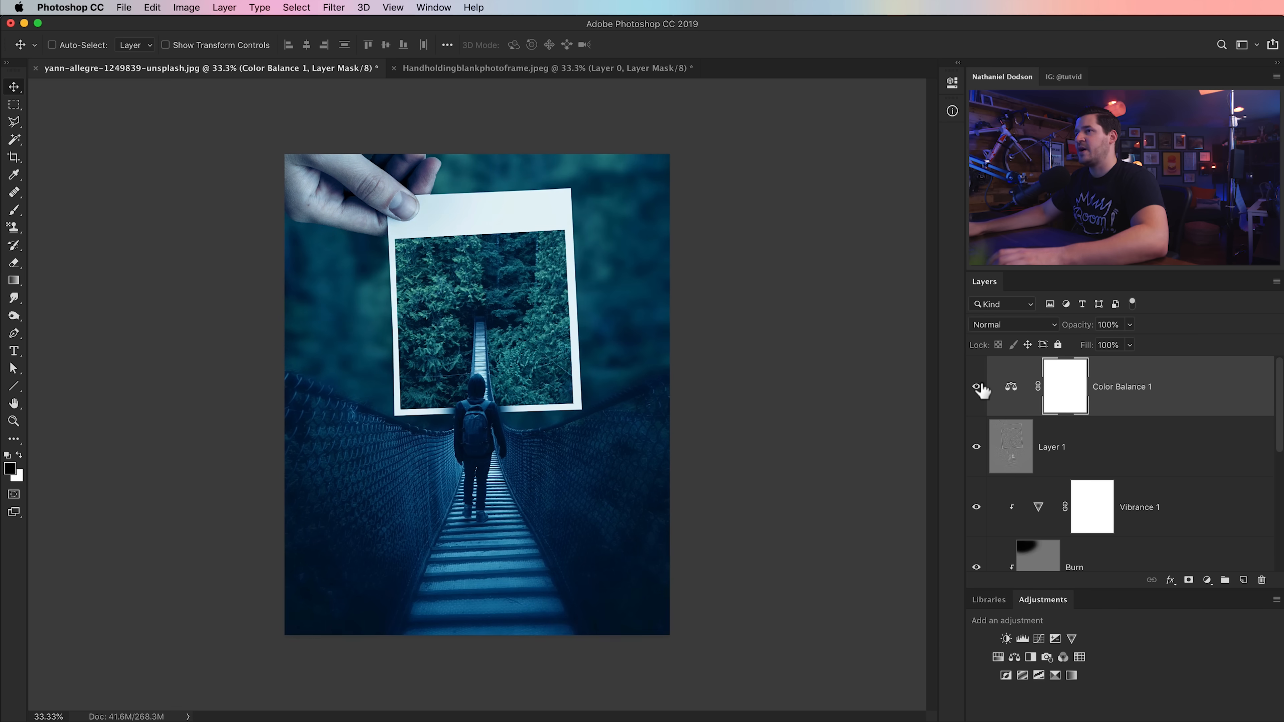
# Add a Curves adjustment layer with the black point raised to output 15 and curve points at 55→45 and 138→131
pyautogui.click(1039, 640)
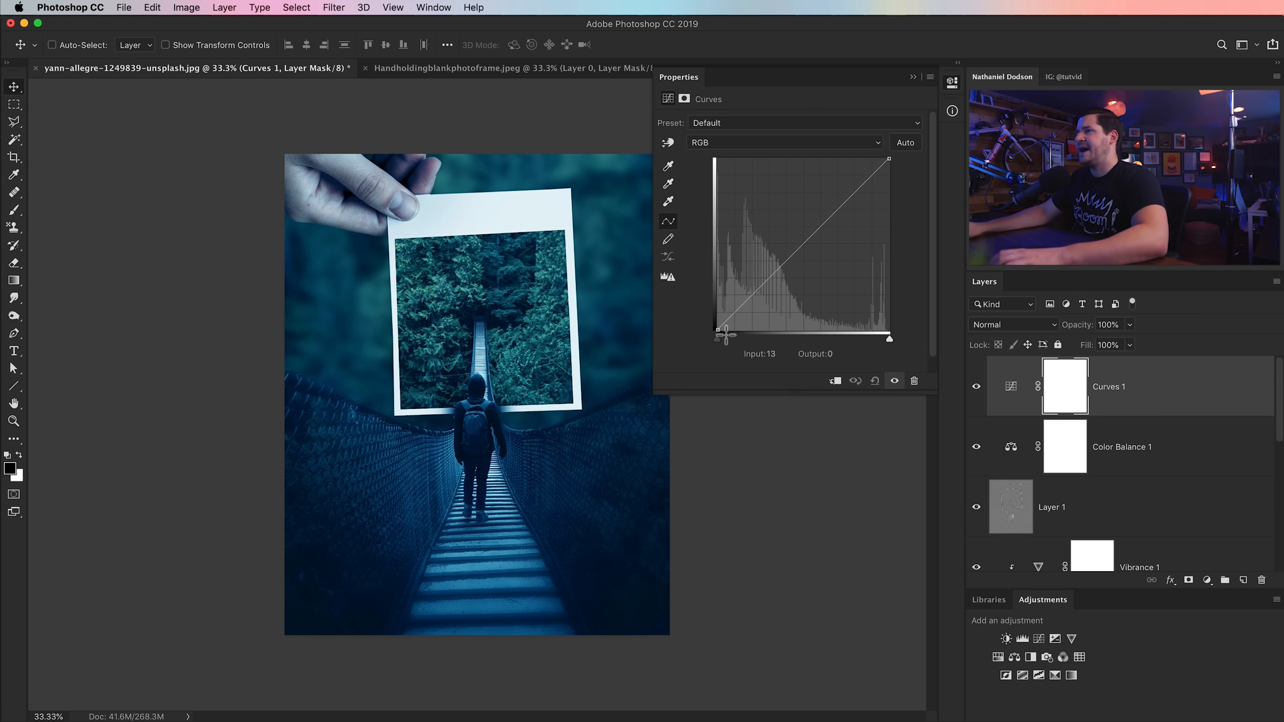
pyautogui.moveTo(721, 334); pyautogui.dragTo(712, 324)
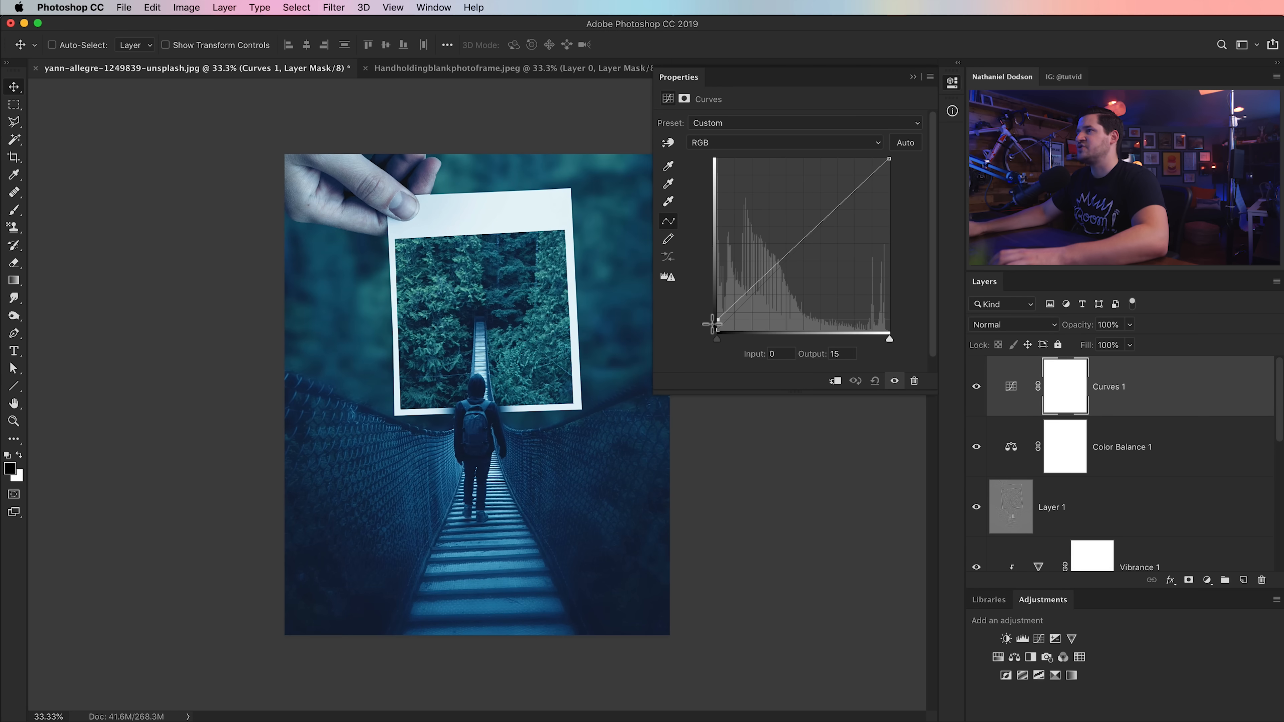
pyautogui.moveTo(753, 287); pyautogui.dragTo(759, 305)
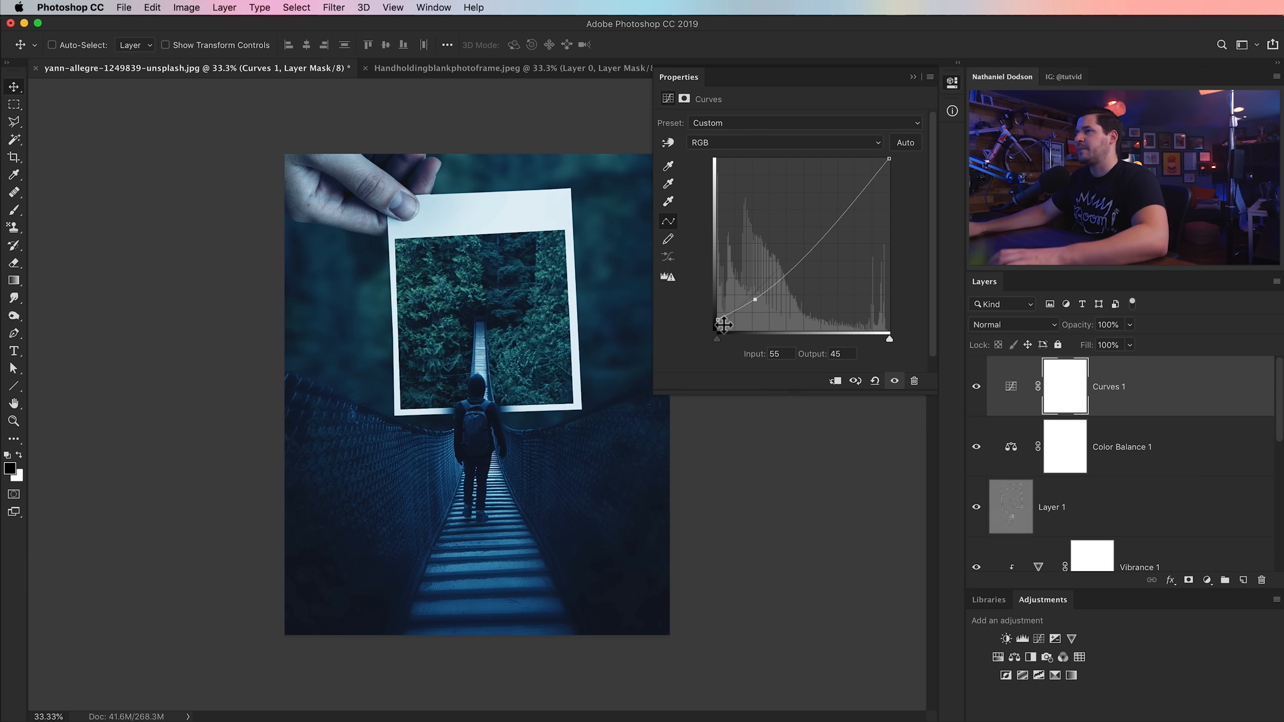
pyautogui.moveTo(817, 253); pyautogui.dragTo(814, 245)
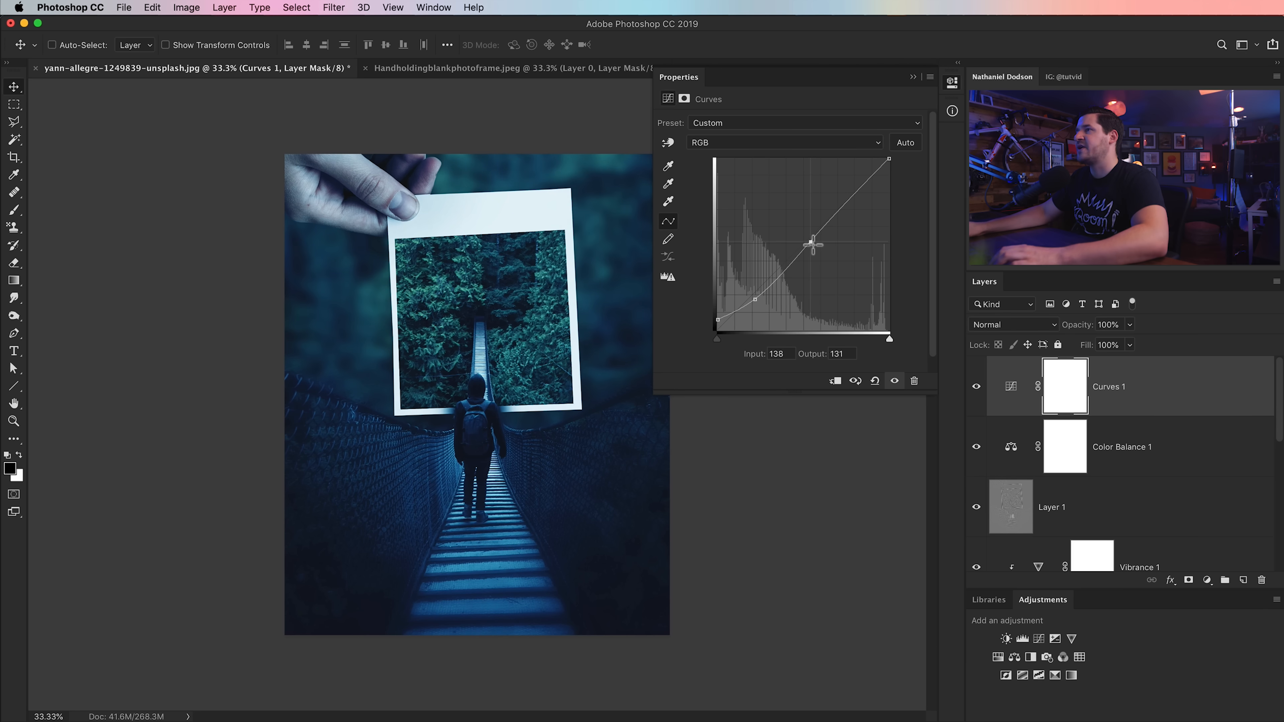
# Compare the image with the Curves adjustment hidden and shown, and reduce the Curves layer's opacity to 68%
pyautogui.click(977, 387)
pyautogui.click(978, 388)
pyautogui.click(977, 388)
pyautogui.click(978, 387)
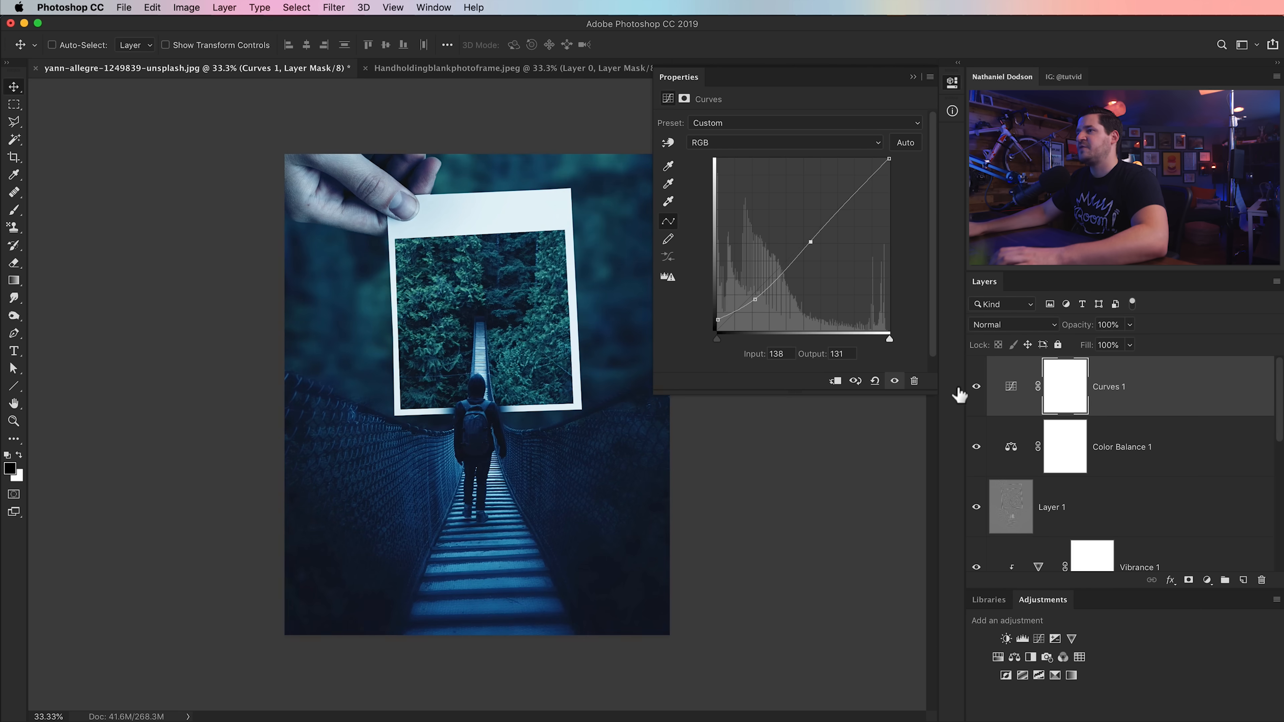
pyautogui.click(951, 84)
pyautogui.moveTo(1077, 330); pyautogui.dragTo(1055, 326)
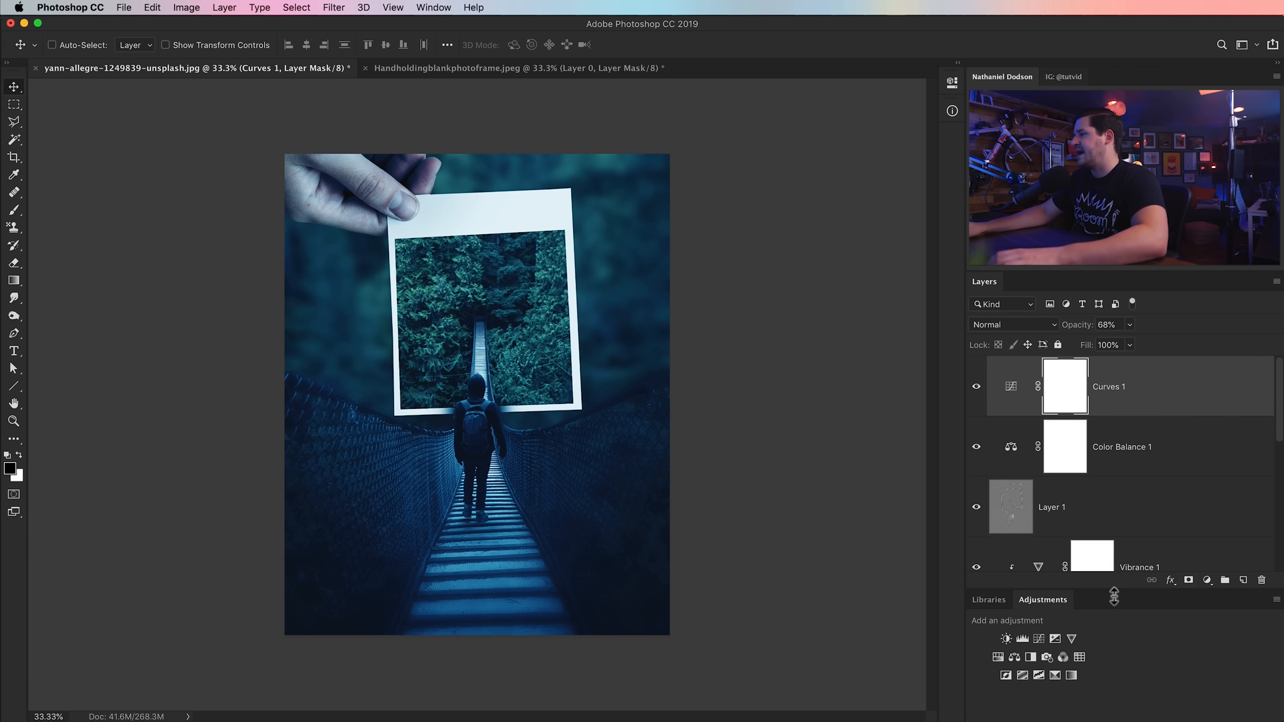
# Add a Color Lookup adjustment layer using the HorrorBlue.3DL 3D LUT and set its opacity to 74%
pyautogui.click(1079, 657)
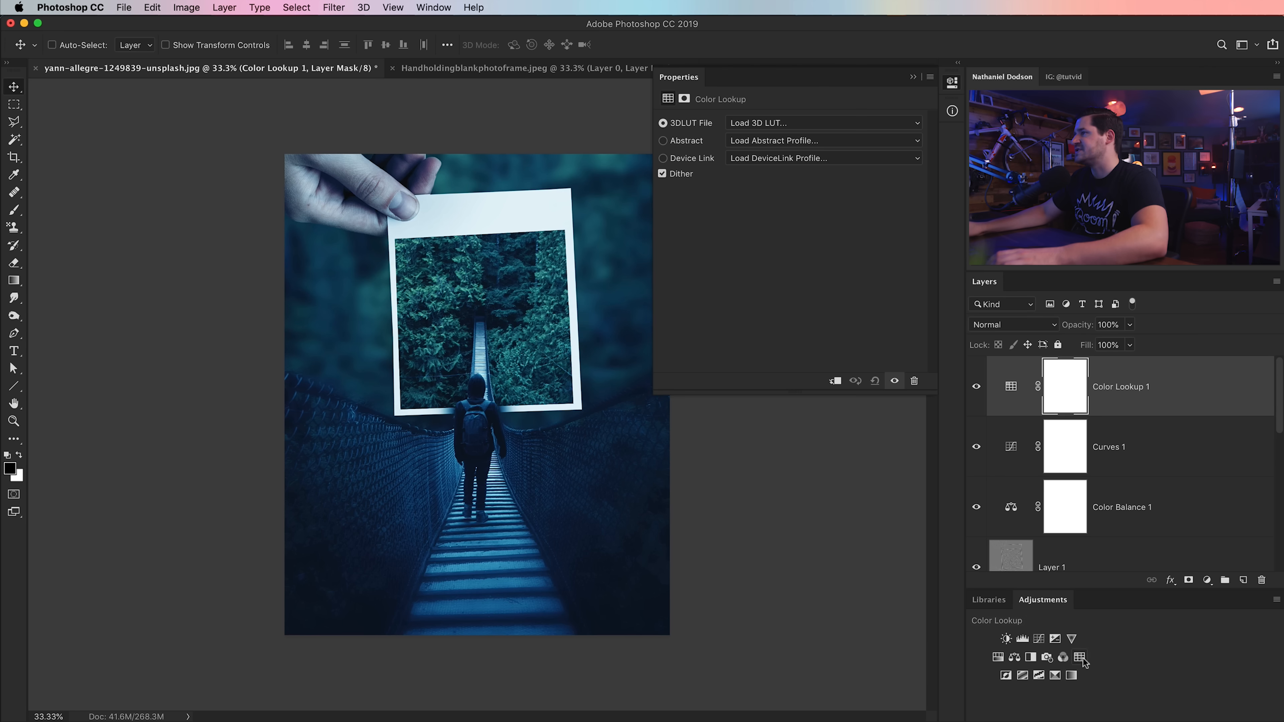
pyautogui.click(767, 123)
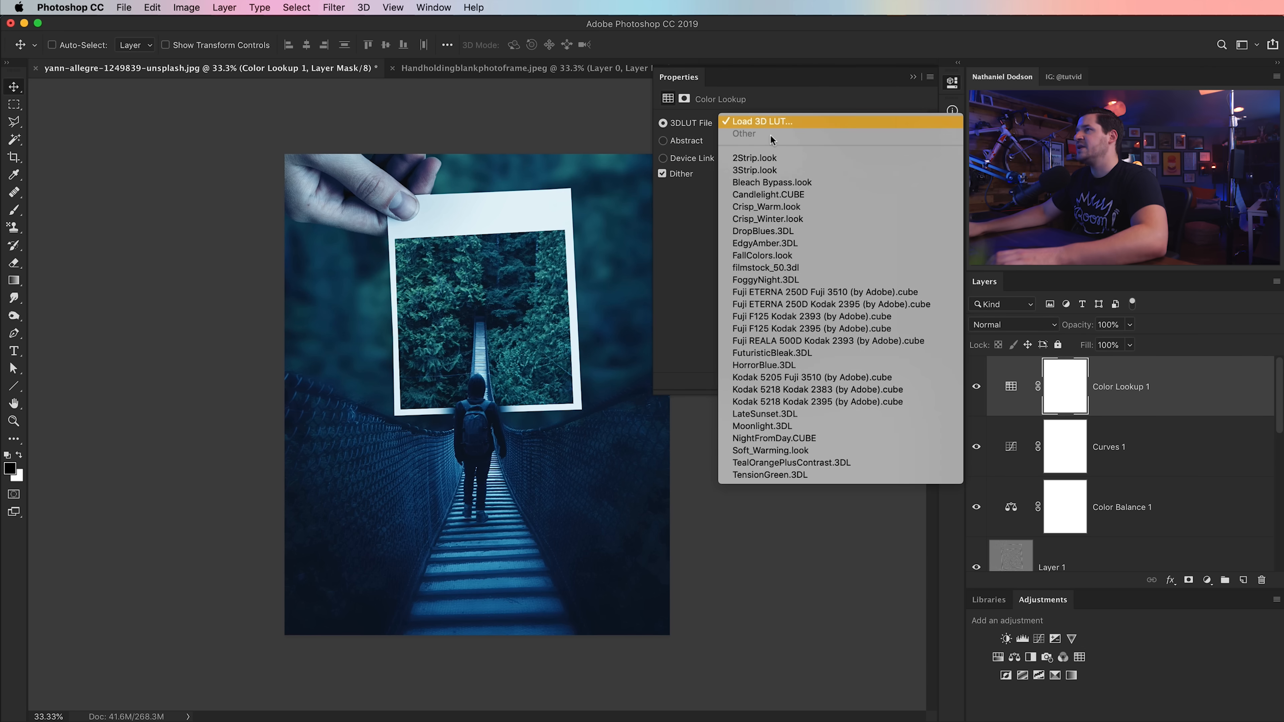
pyautogui.click(772, 369)
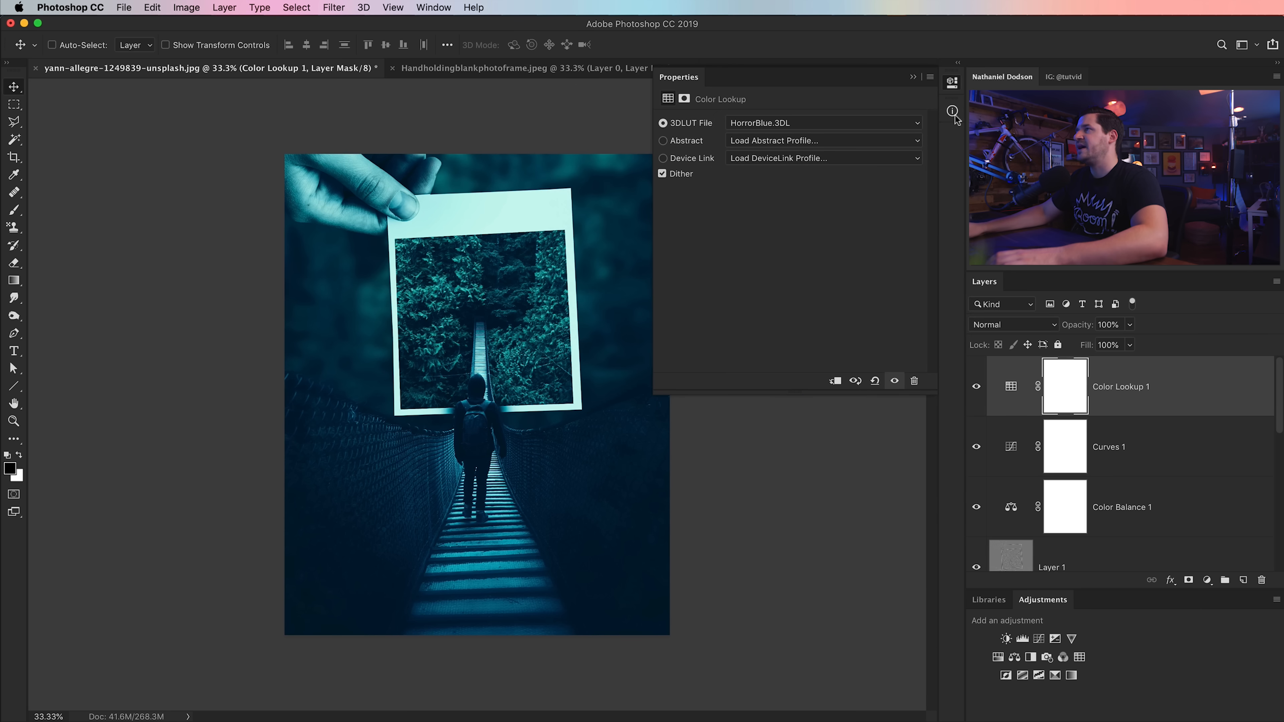
pyautogui.click(950, 83)
pyautogui.moveTo(1087, 329); pyautogui.dragTo(1070, 332)
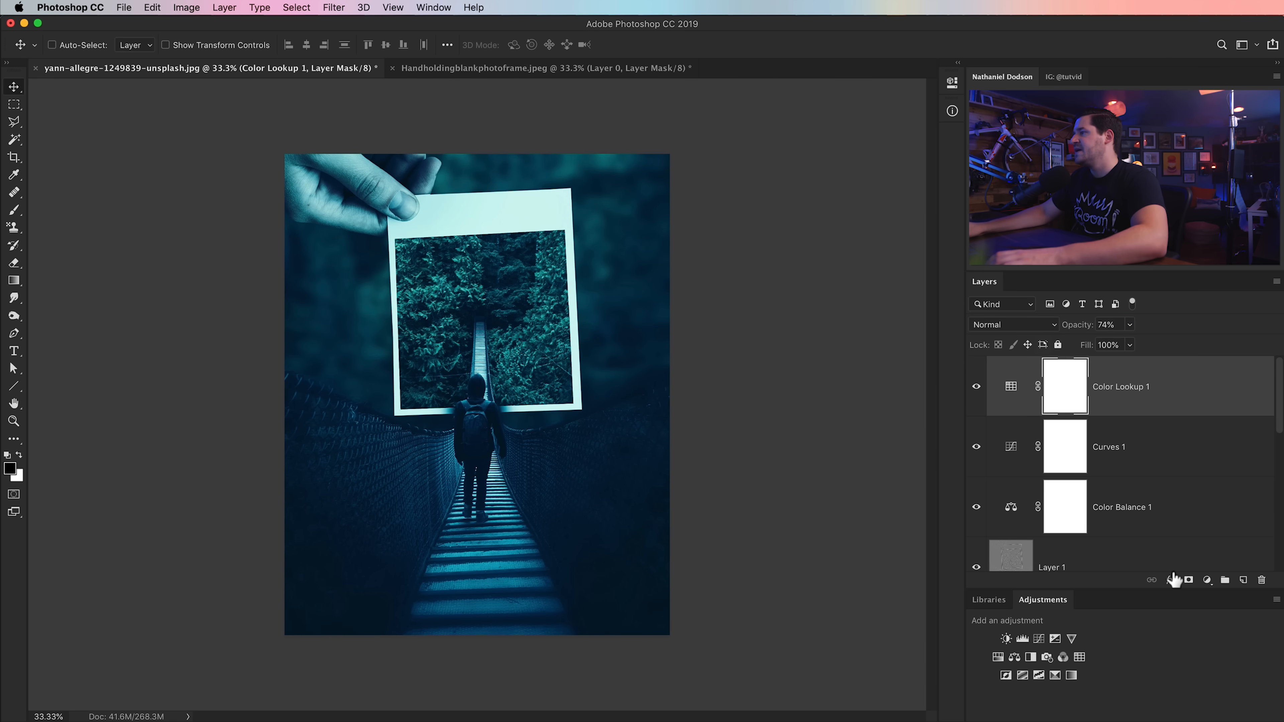
# Add a Selective Color adjustment layer and set Yellow to -7% for the Blacks
pyautogui.click(1054, 676)
pyautogui.click(795, 140)
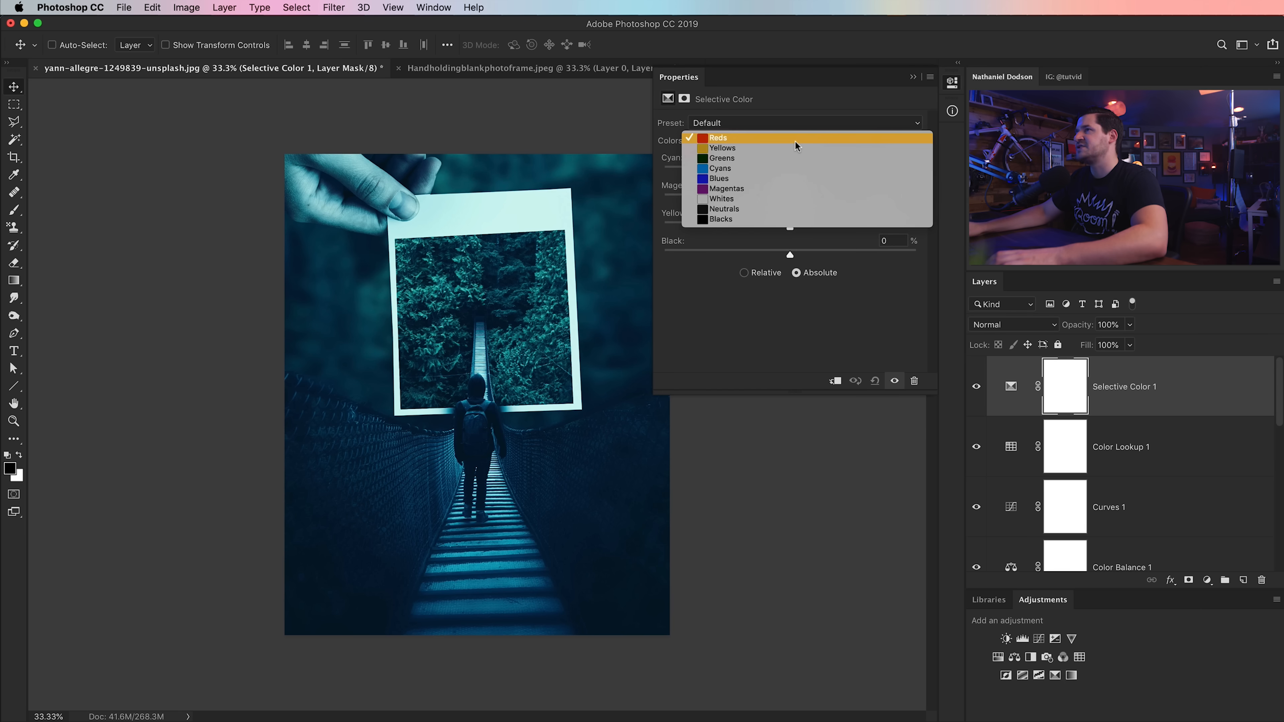
pyautogui.click(733, 221)
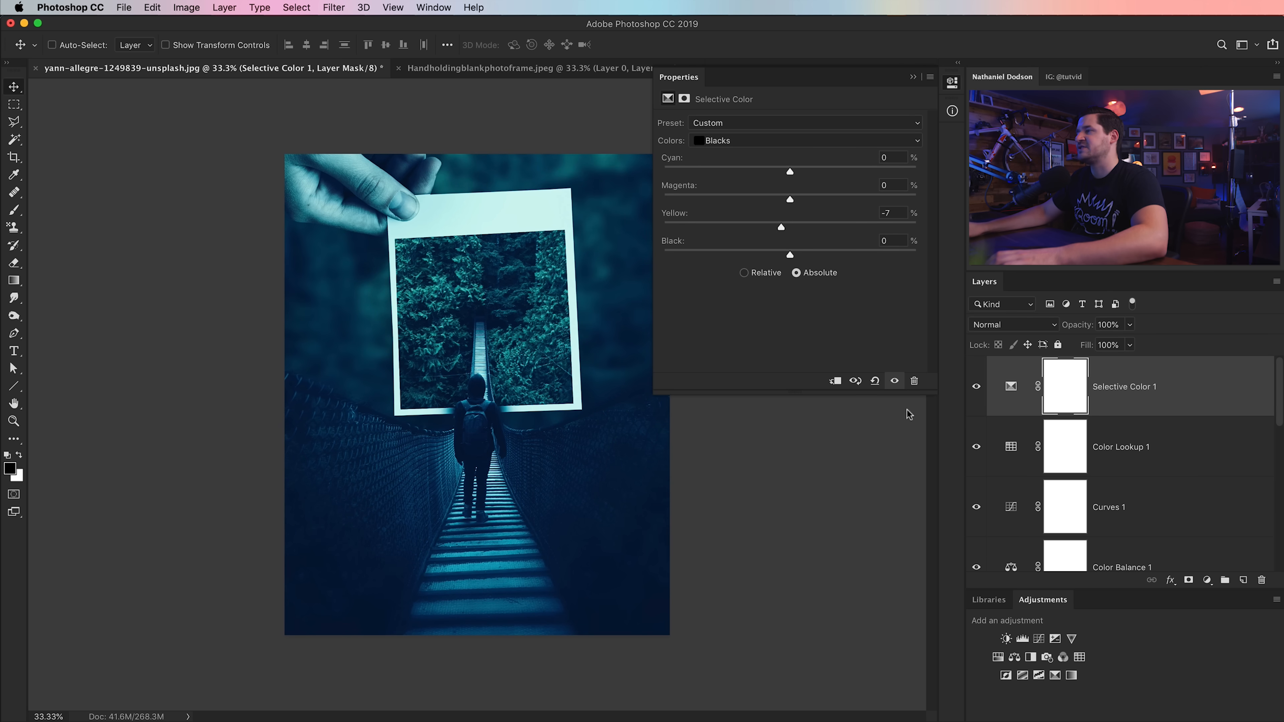
# Reduce the Color Balance adjustment layer's opacity to 50%
pyautogui.click(1015, 569)
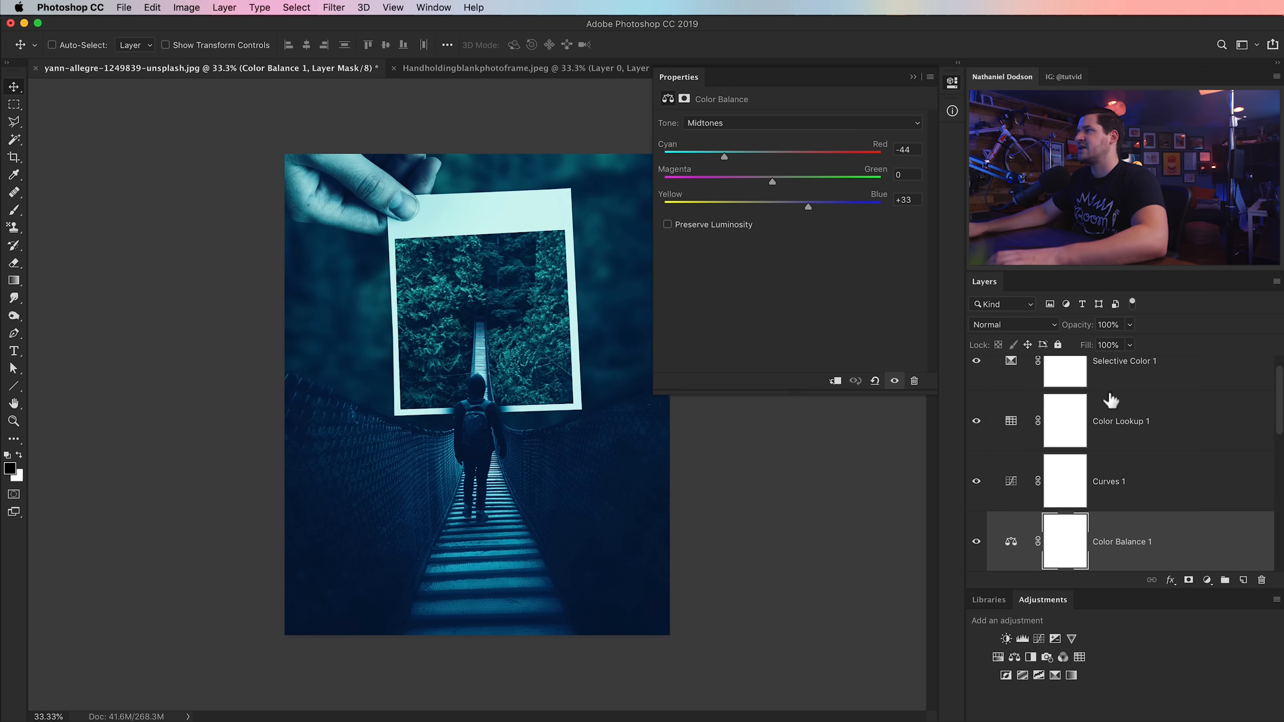
pyautogui.moveTo(1088, 334); pyautogui.dragTo(1051, 335)
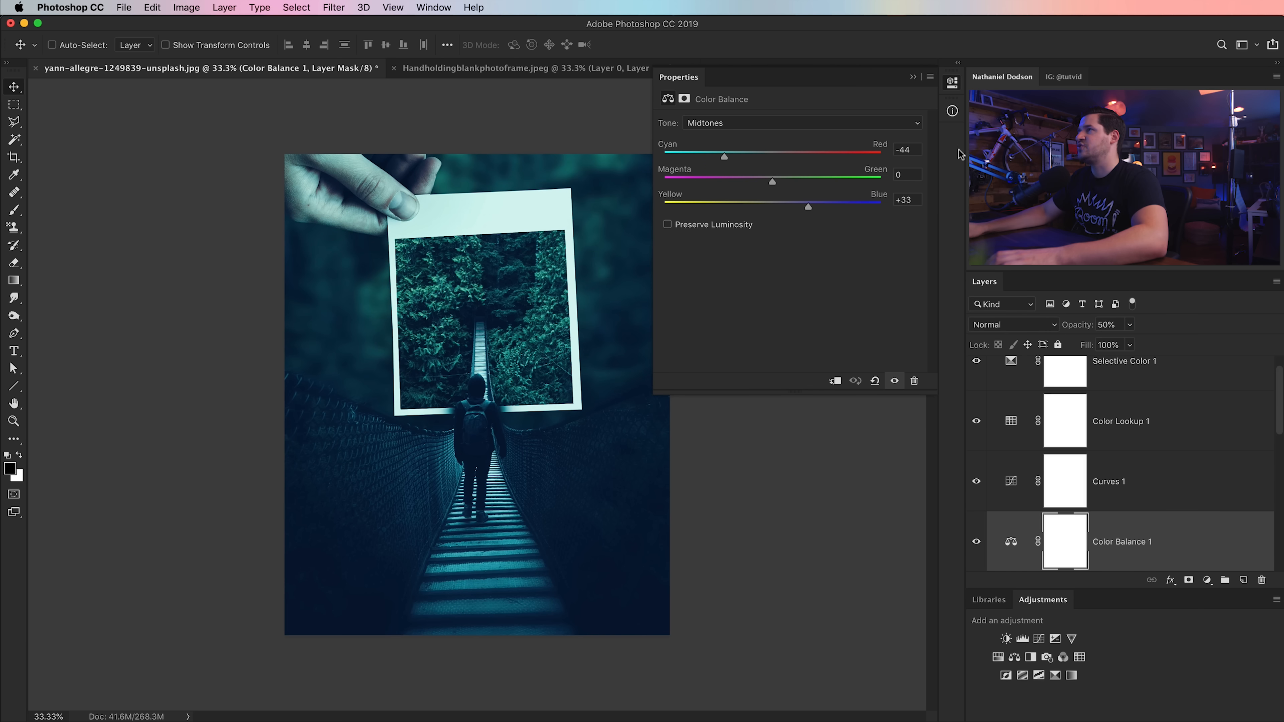
pyautogui.click(951, 84)
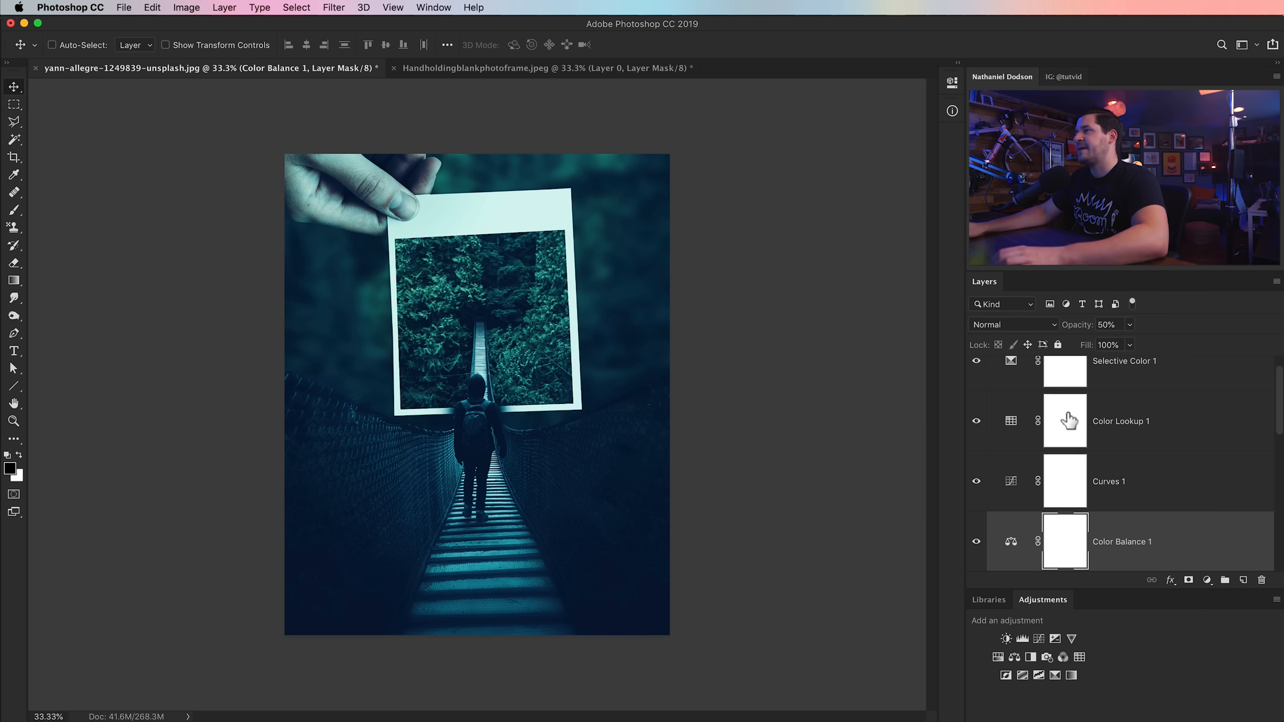
# Compare the original Background photo on its own with the finished composite by hiding and restoring all other layers
pyautogui.scroll(-5, 1093, 556)
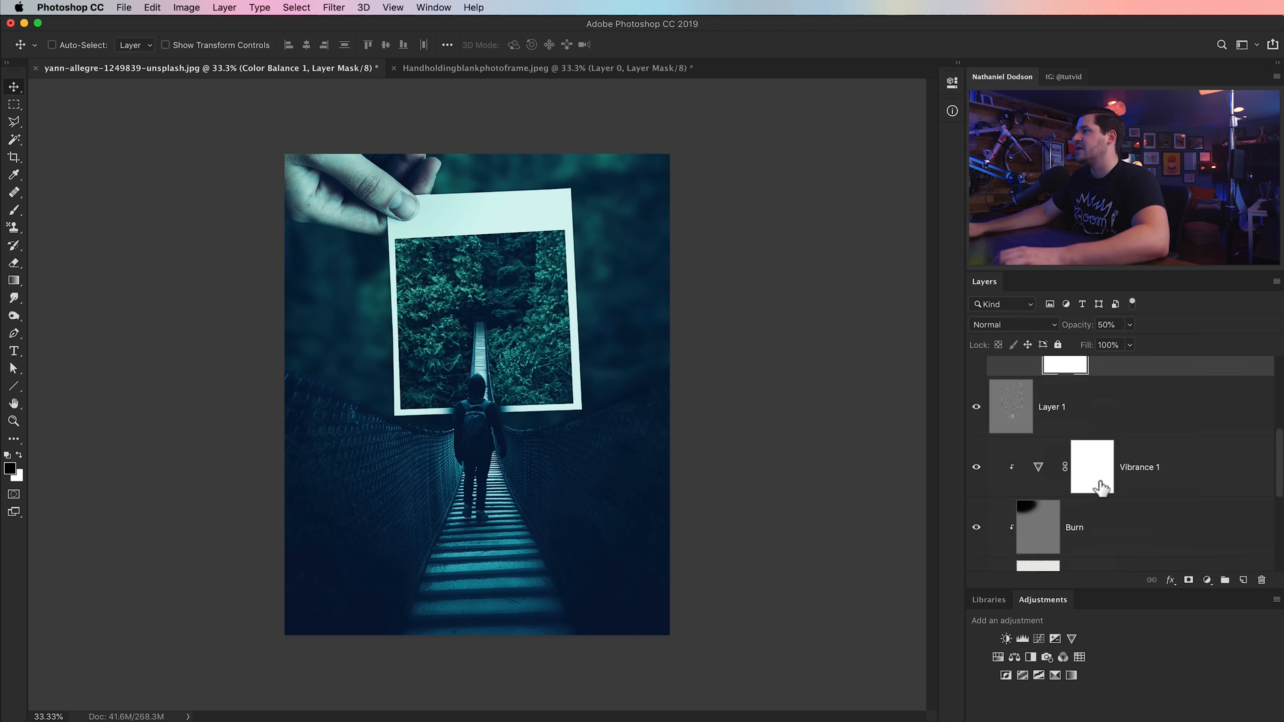
pyautogui.keyDown('alt'); pyautogui.click(975, 542); pyautogui.keyUp('alt')
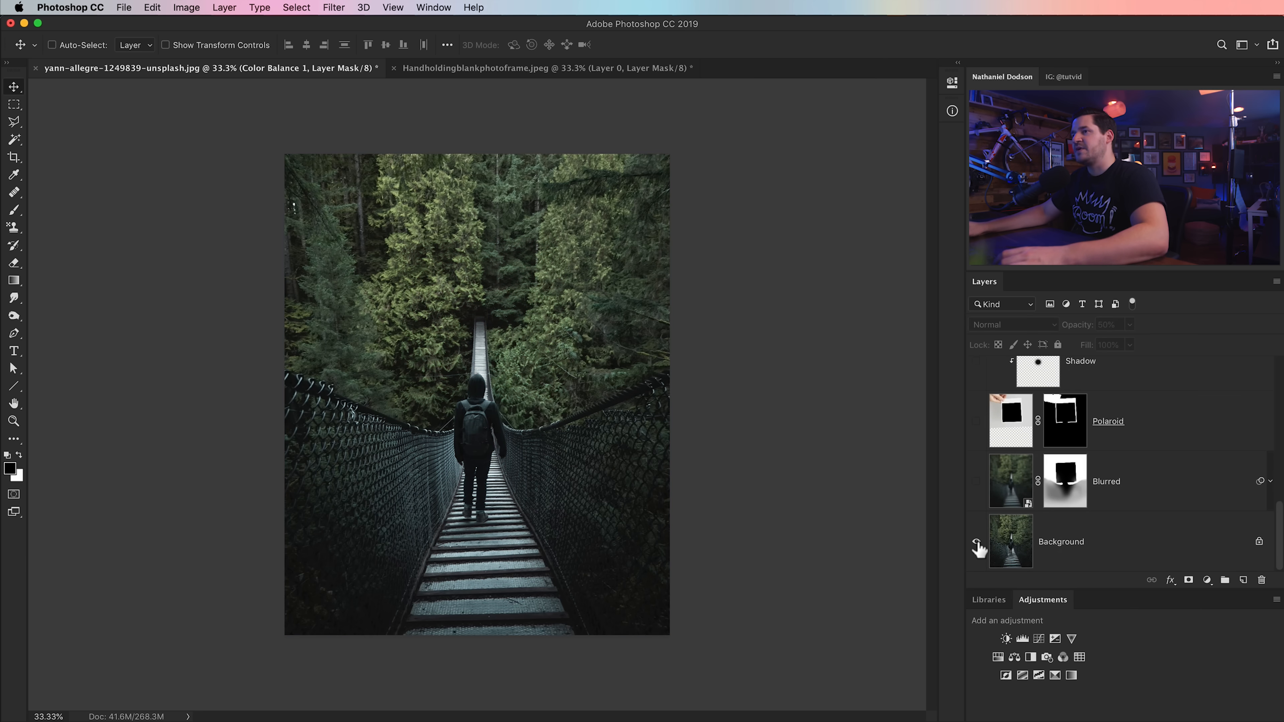
pyautogui.keyDown('alt'); pyautogui.click(977, 542); pyautogui.keyUp('alt')
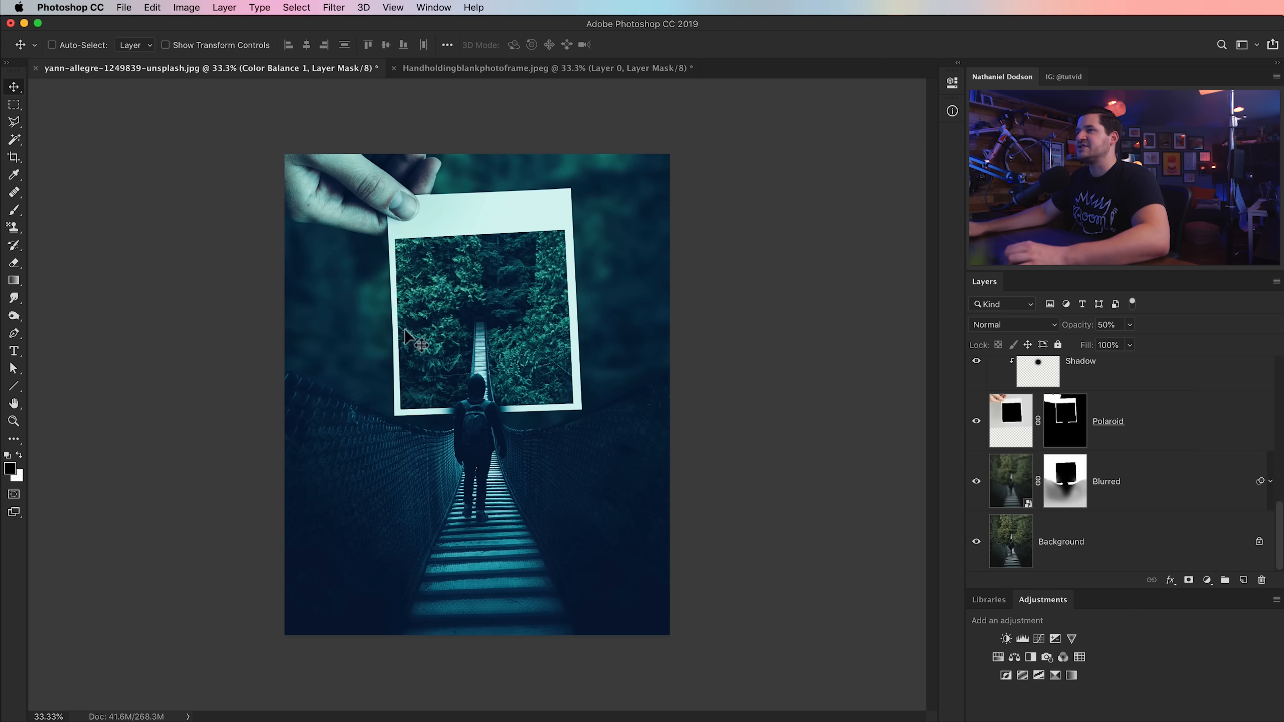